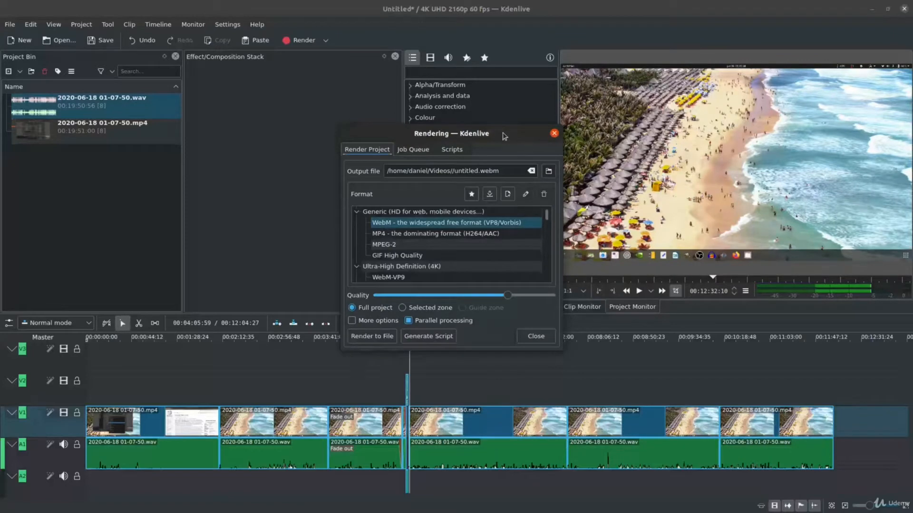
Show the additional render options and enlarge the Rendering dialog to reveal more of the format list.
drag(504, 138, 556, 128)
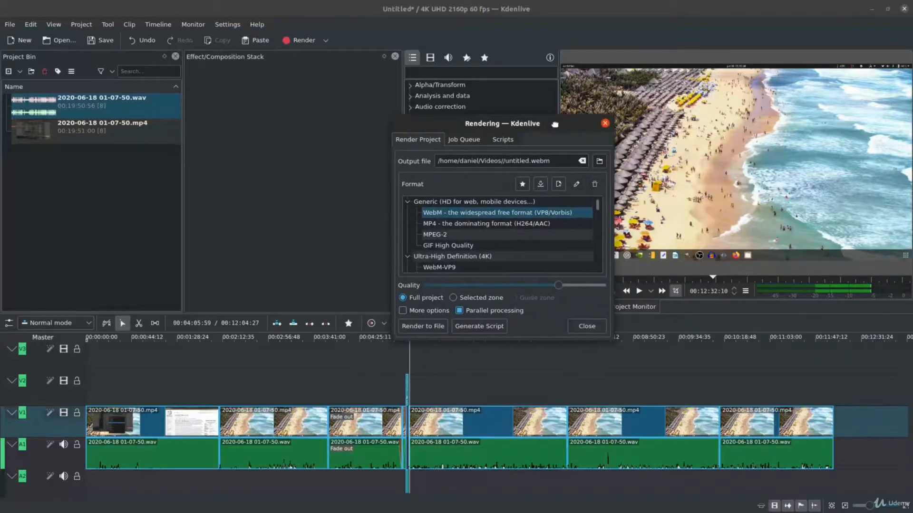
click(404, 311)
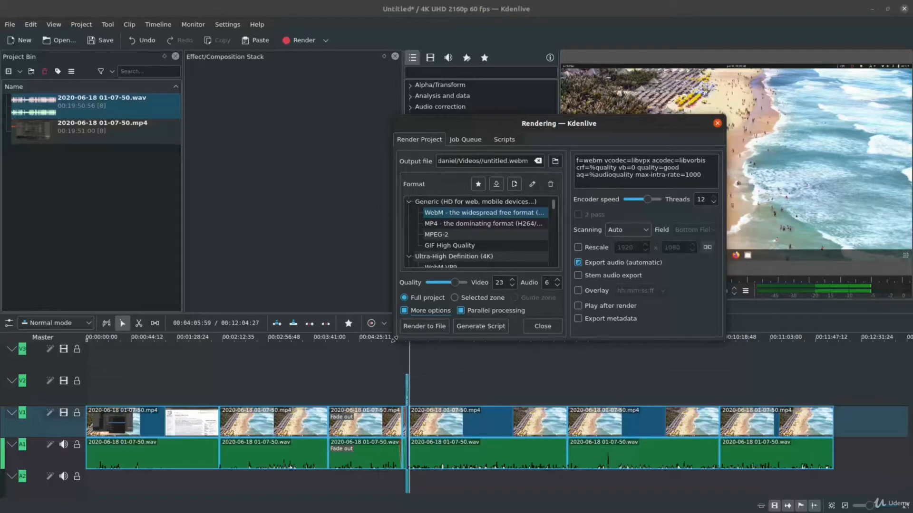
drag(395, 339, 187, 404)
drag(382, 127, 382, 78)
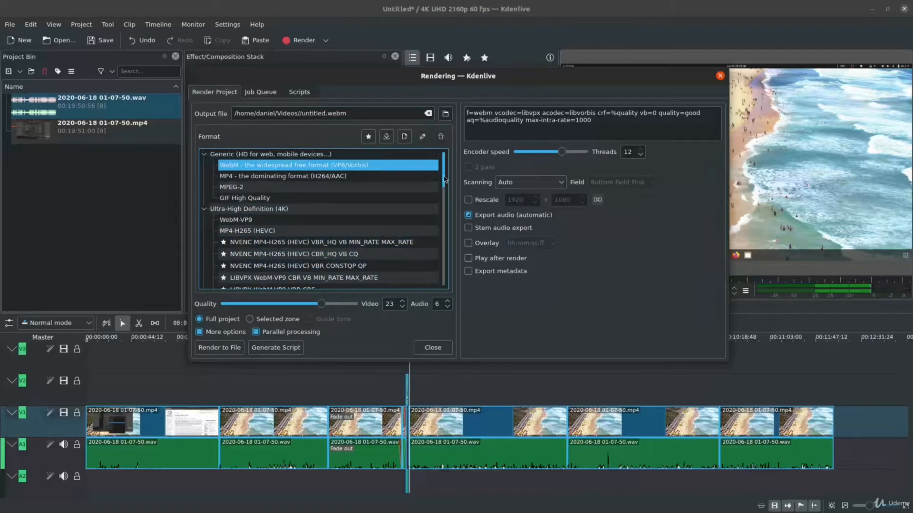
Choose the MP4-H265 (HEVC) format from Ultra-High Definition (4K) and raise quality to the maximum, video 15 and audio 192.
scroll(445, 179, down, 4)
scroll(445, 179, up, 4)
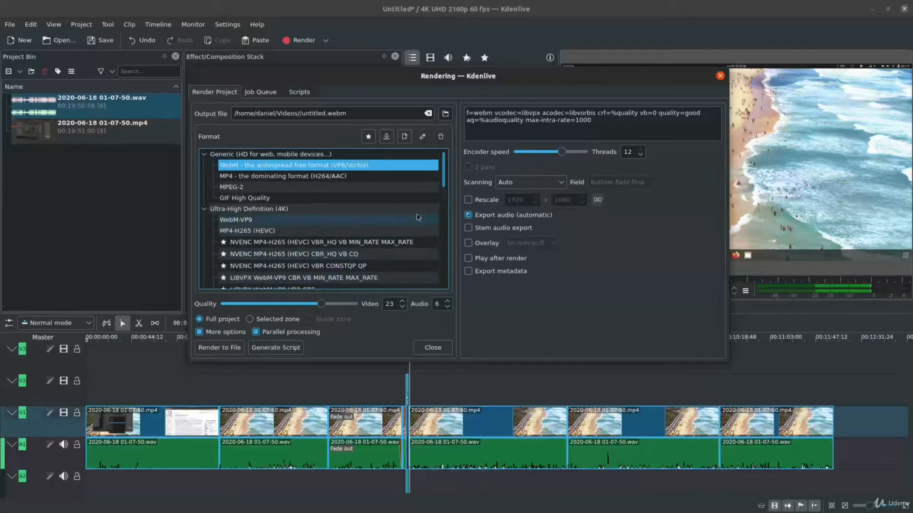
drag(442, 175, 447, 281)
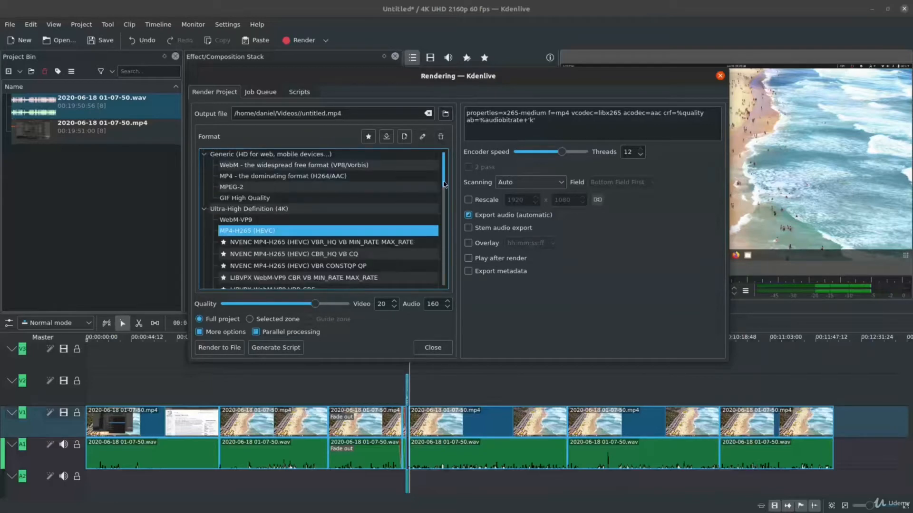
drag(444, 181, 440, 192)
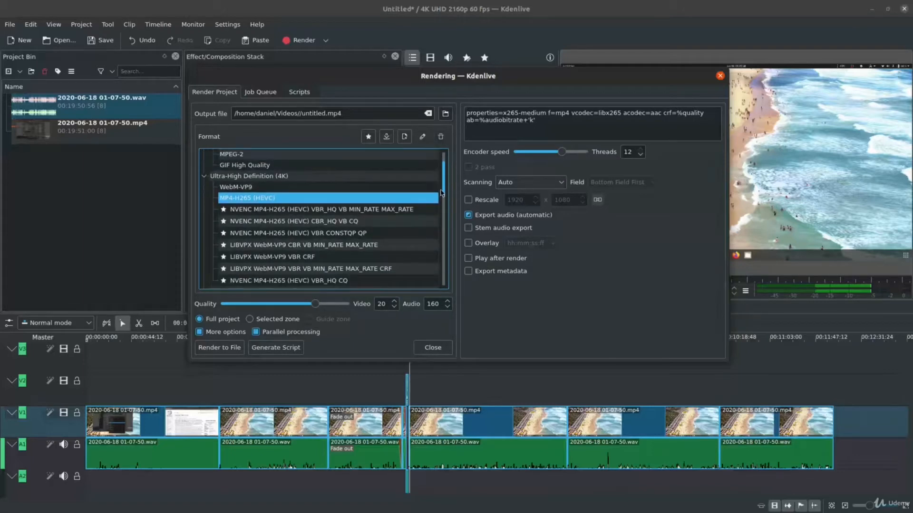
click(290, 187)
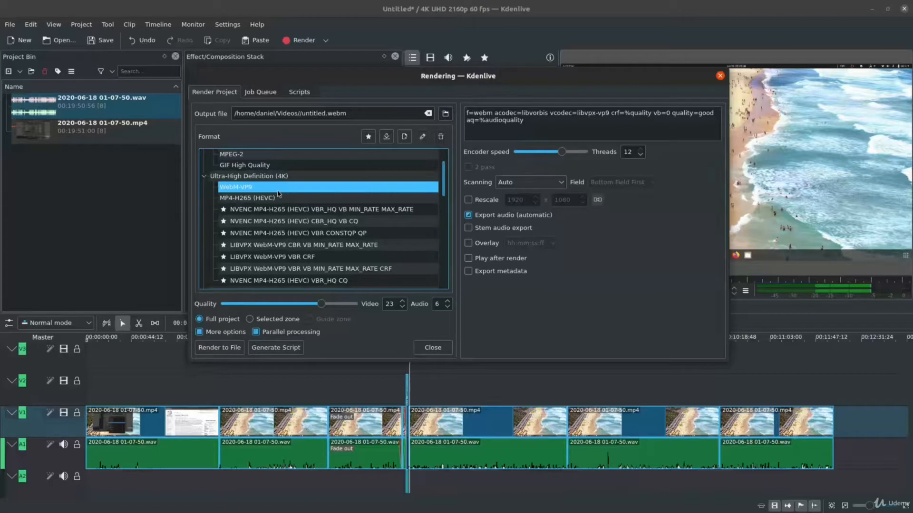
click(286, 198)
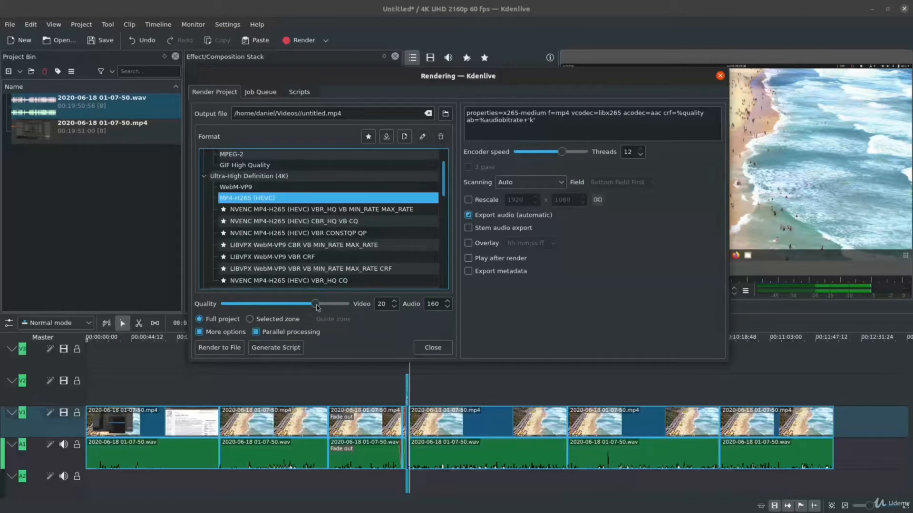
drag(317, 307, 335, 314)
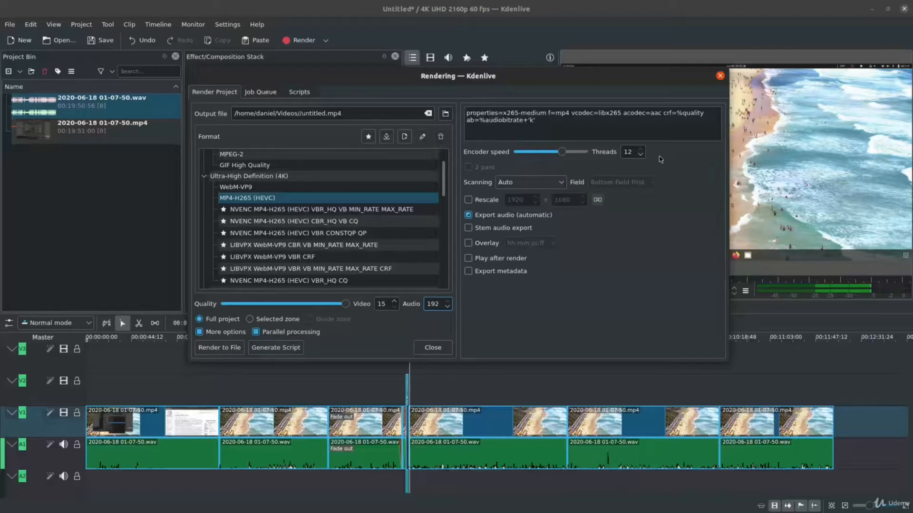
Try a lower encoding thread count, restore it to 12, and set the encoder speed to its maximum.
click(640, 152)
scroll(640, 154, down, 4)
click(641, 149)
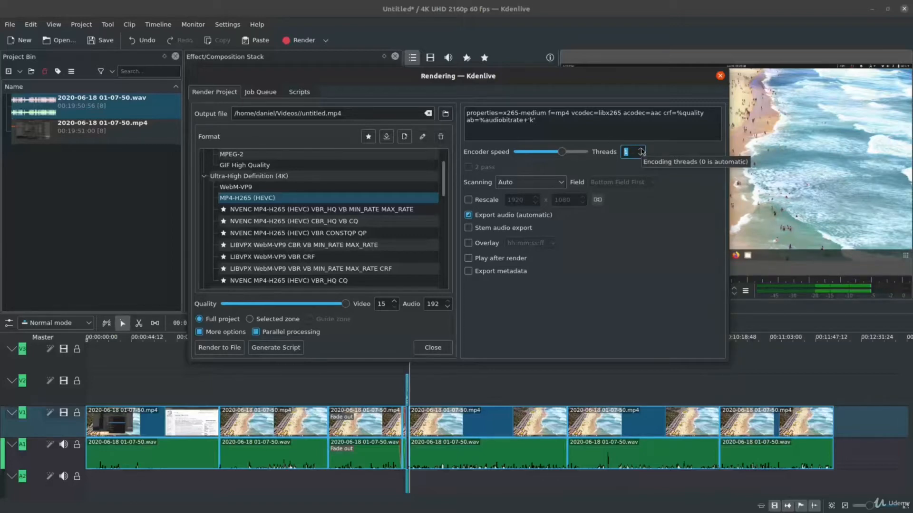
scroll(641, 151, up, 5)
drag(562, 153, 572, 156)
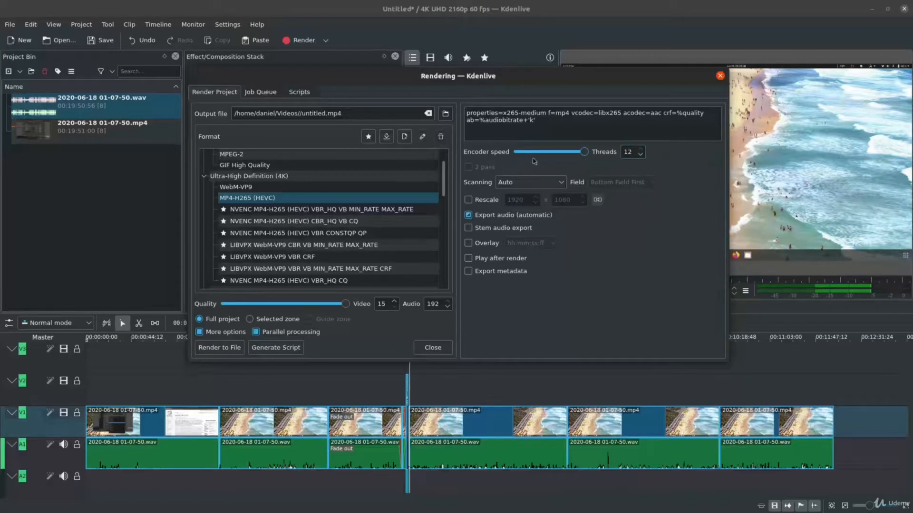
mouse_move(584, 155)
Set the render's scanning mode to Force Progressive.
click(544, 186)
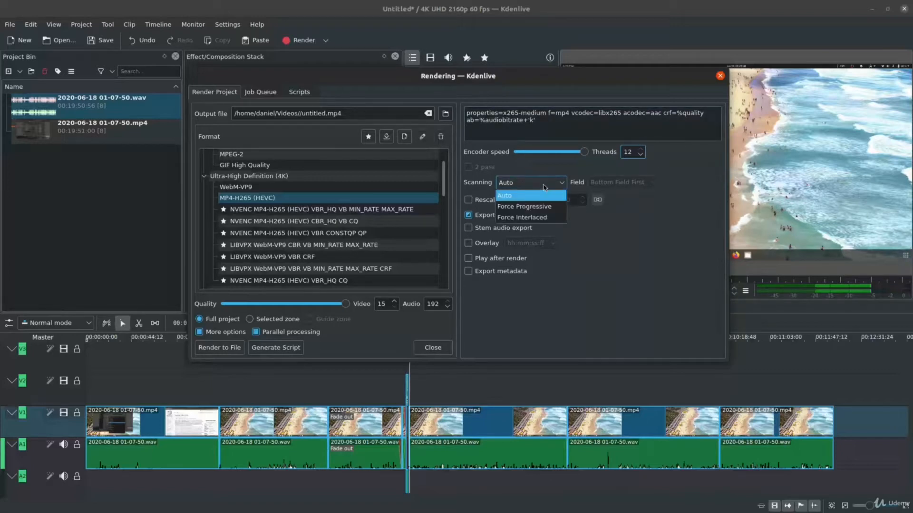
click(561, 214)
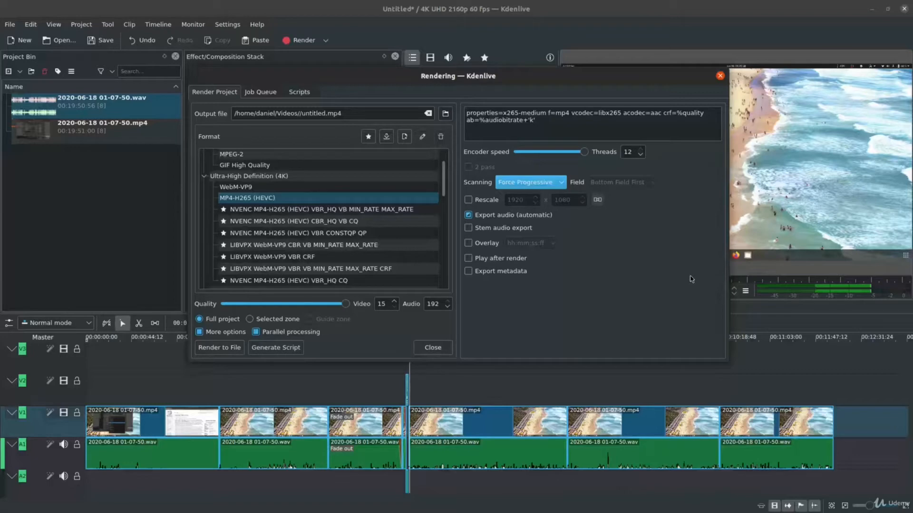
click(557, 181)
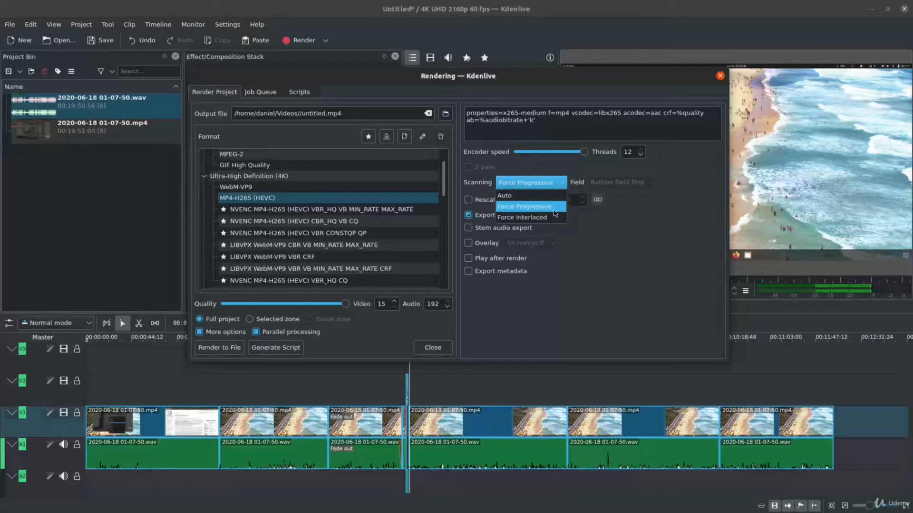
click(554, 211)
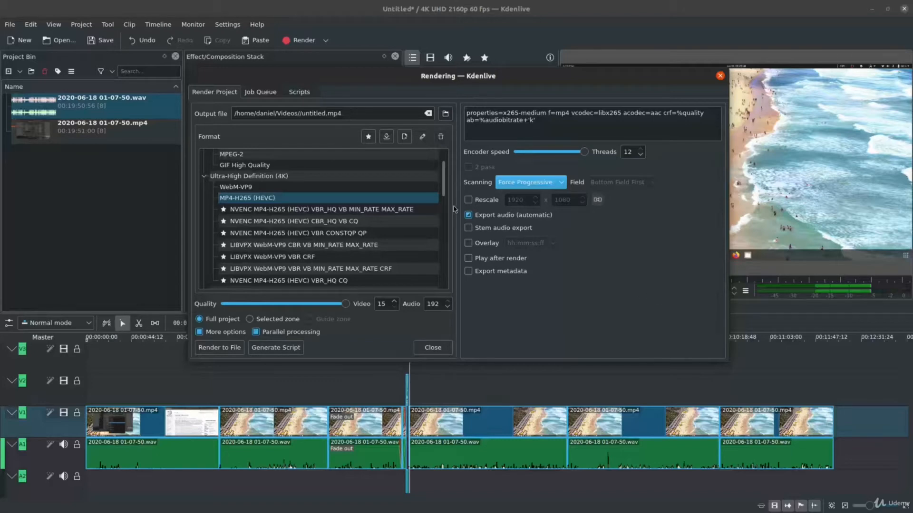
Compare the encoding parameters of the MP4-H265 (HEVC) preset with the NVENC MP4-H265 (HEVC) VBR_HQ VB MIN_RATE MAX_RATE preset.
click(329, 200)
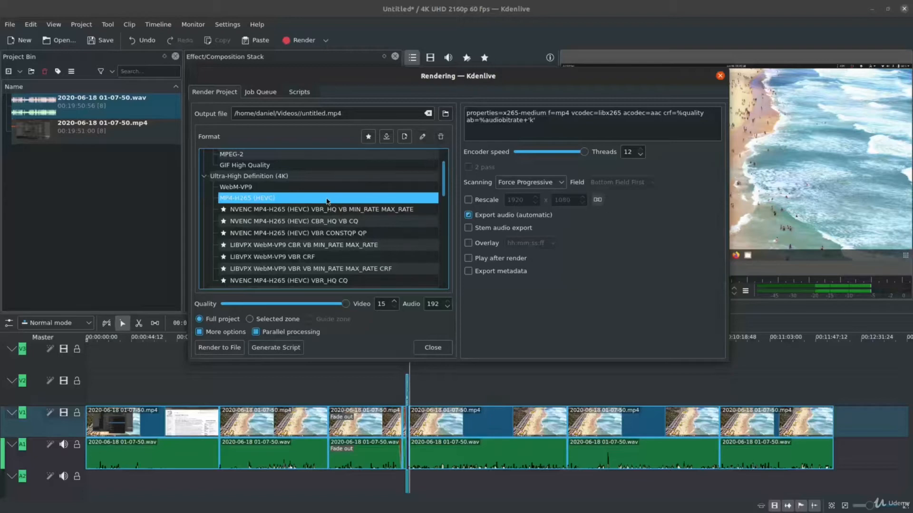
click(606, 119)
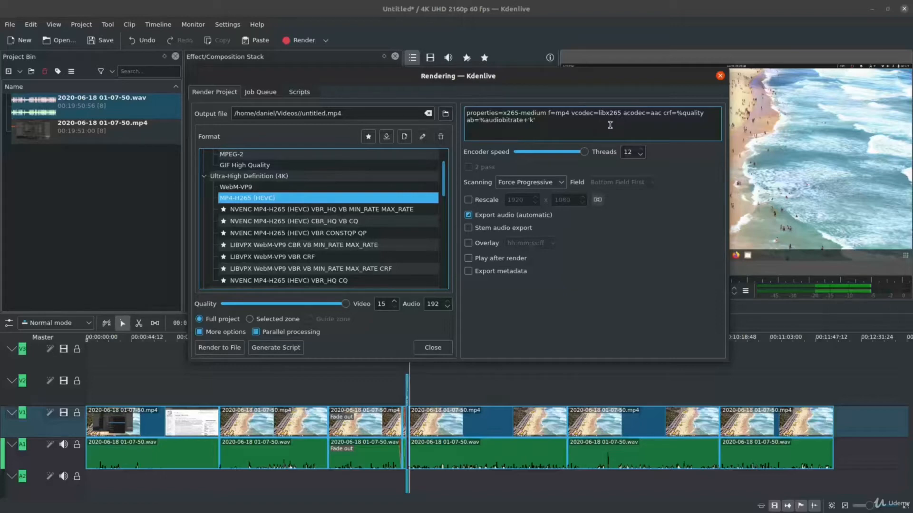
click(399, 202)
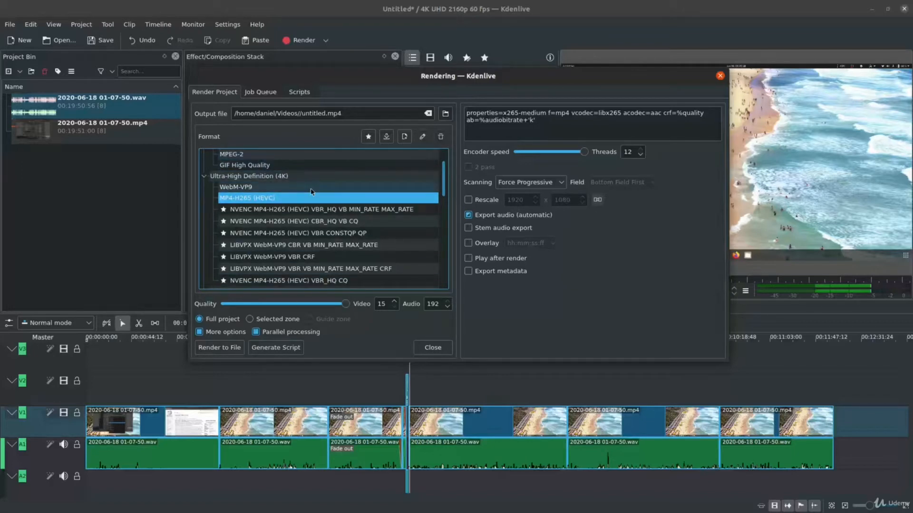
scroll(312, 191, down, 1)
scroll(312, 191, down, 3)
scroll(312, 191, up, 5)
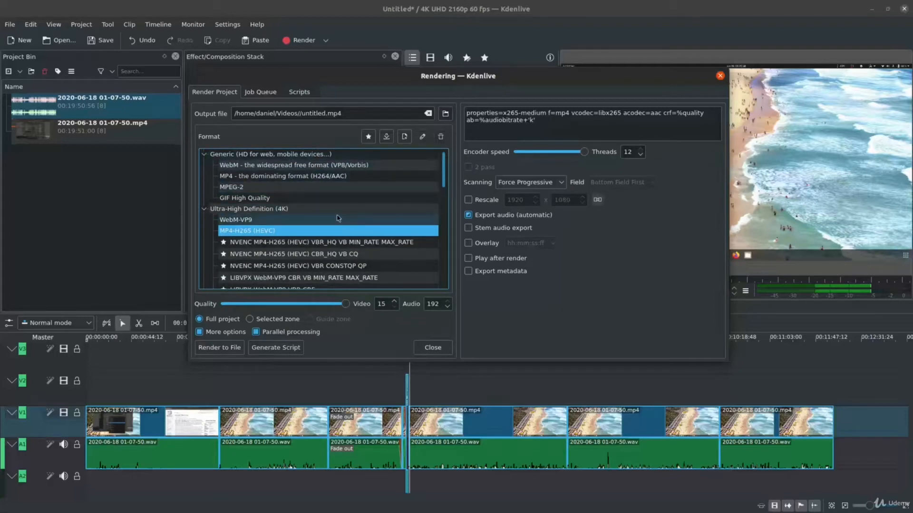
scroll(338, 218, down, 2)
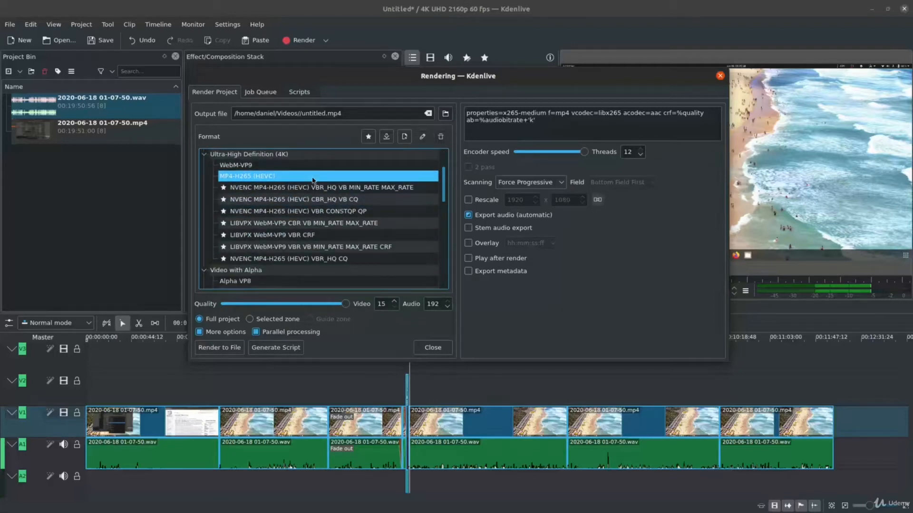
click(345, 188)
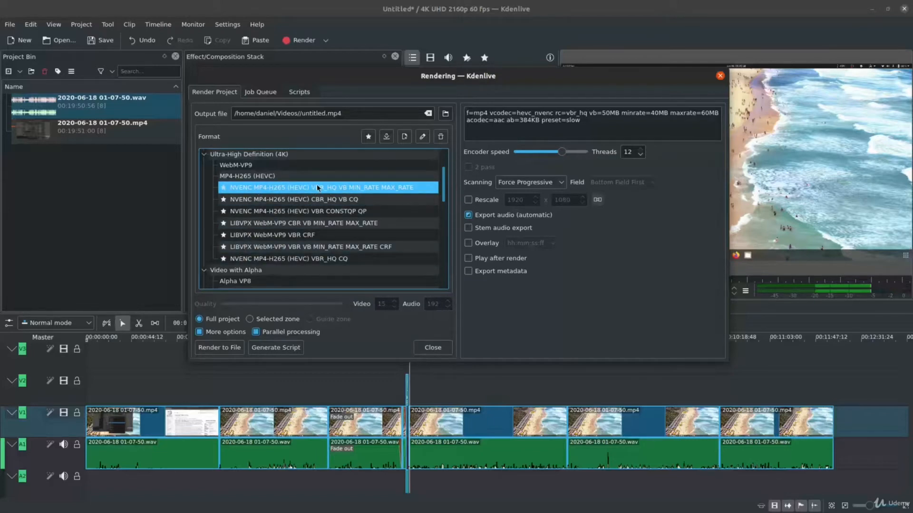
click(317, 155)
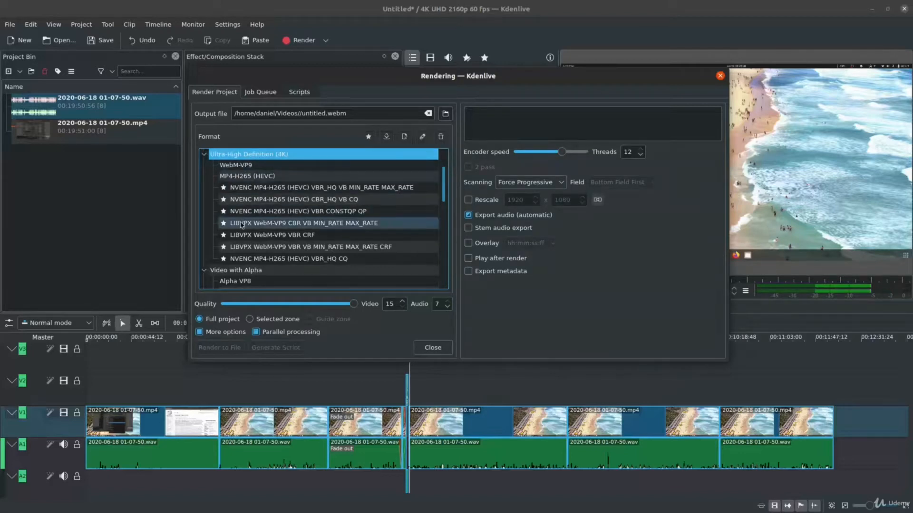
Start a new render profile based on MP4-H265 (HEVC) and name it test.
click(297, 180)
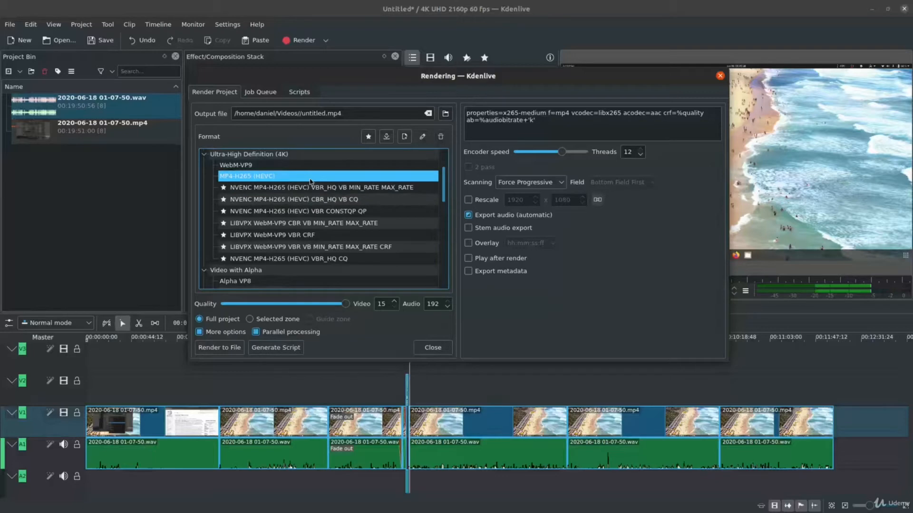
click(405, 137)
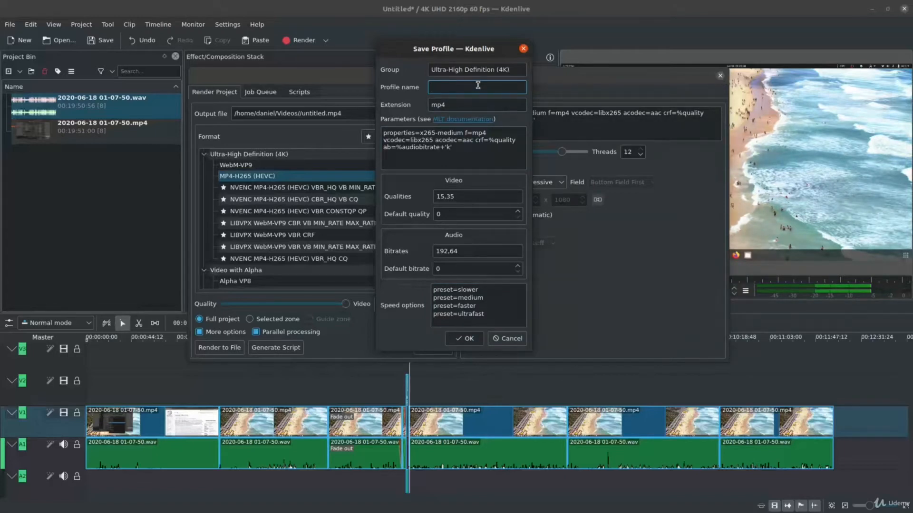
text(test)
click(462, 105)
Remove properties=x265-medium and f=mp4 from the new profile's parameters.
click(458, 157)
drag(458, 157, 379, 133)
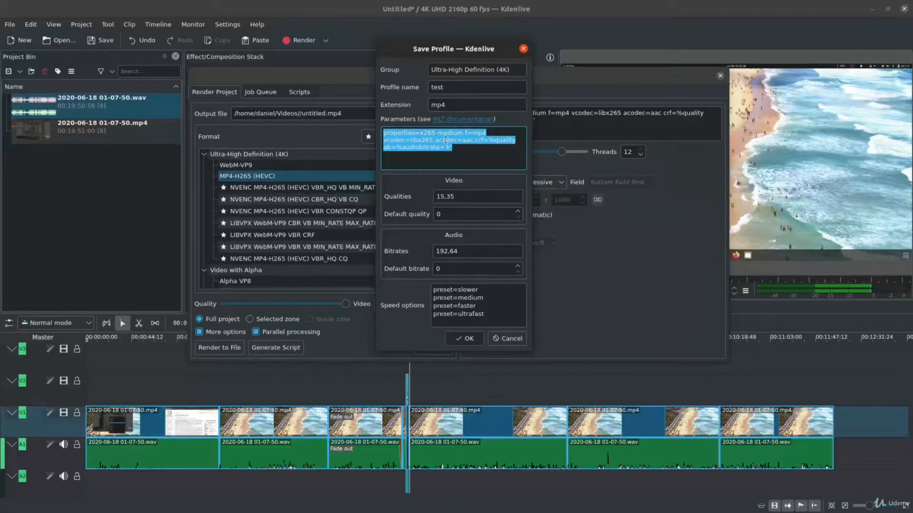
click(464, 154)
drag(463, 154, 465, 134)
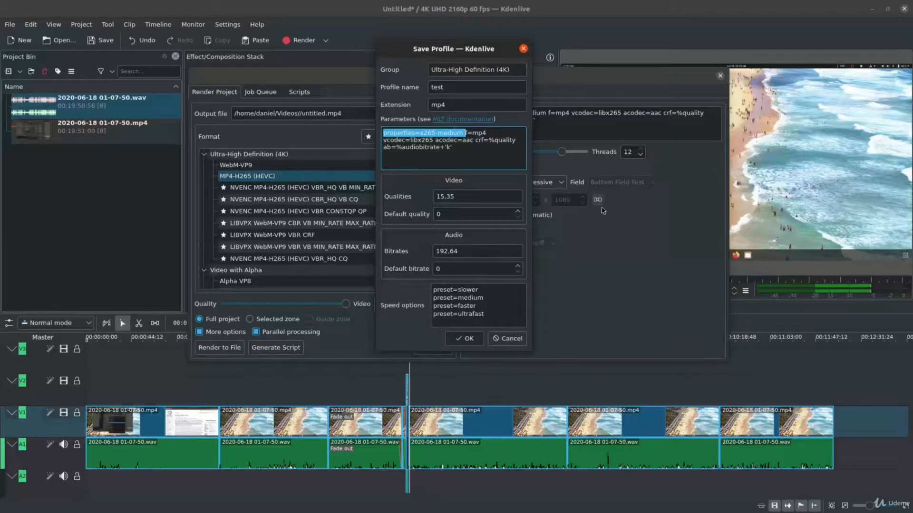
click(490, 132)
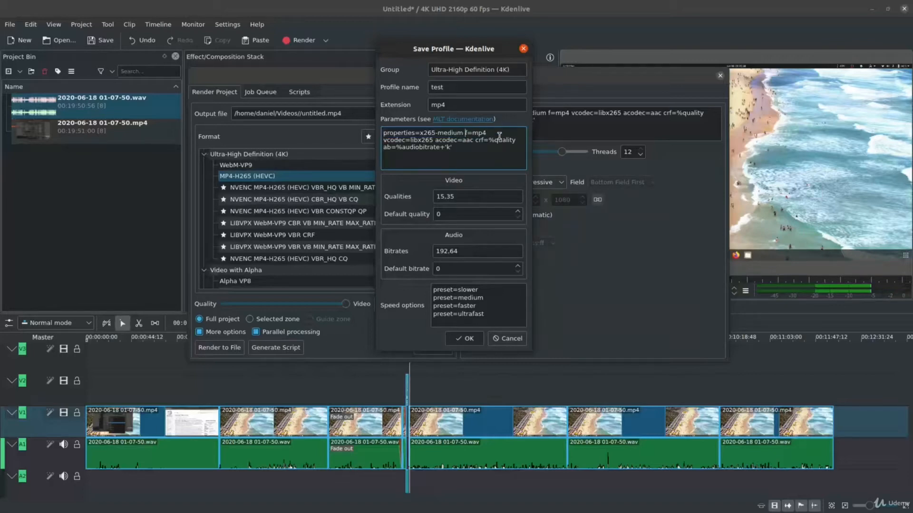
drag(499, 132, 382, 131)
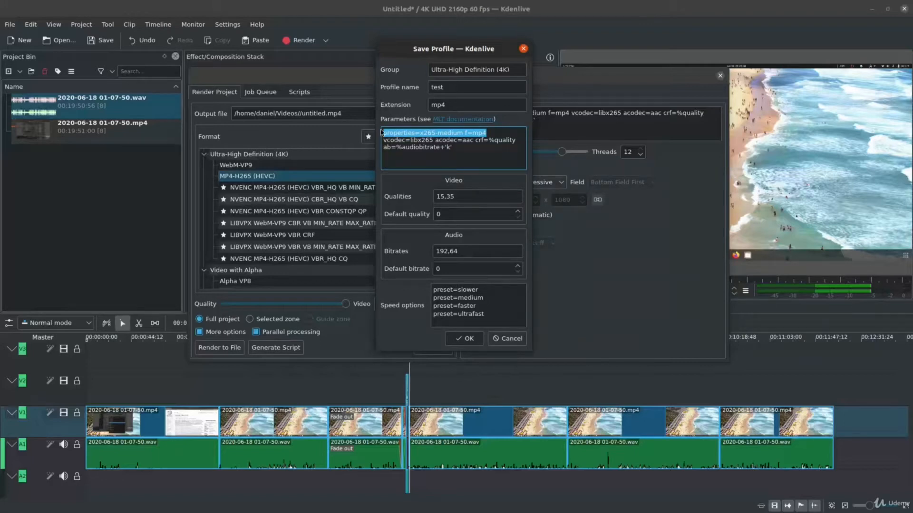
key(BackSpace)
key(Delete)
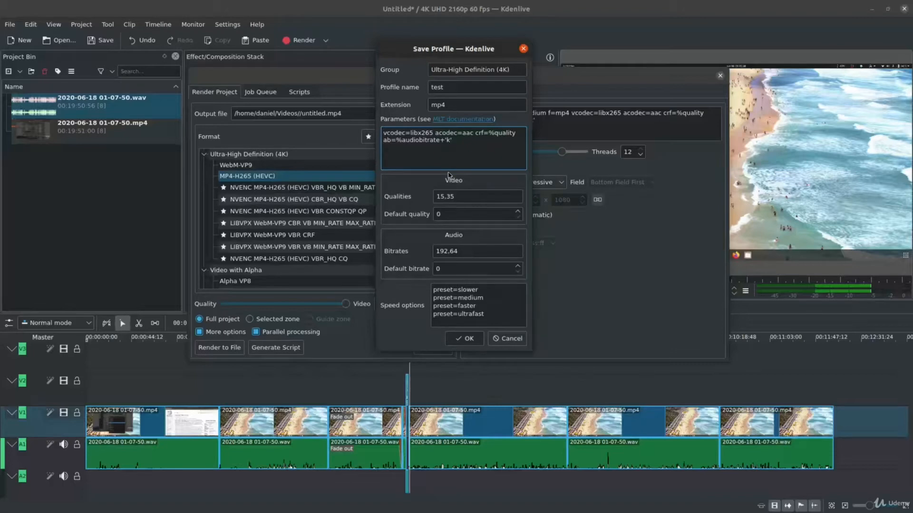
Change the video codec in the profile parameters to hevc_nvenc.
key(Right)
key(Right)
key(Right)
key(Right)
key(Right)
key(BackSpace)
key(BackSpace)
key(BackSpace)
key(BackSpace)
key(BackSpace)
key(BackSpace)
key(BackSpace)
text(hevc_nvenc)
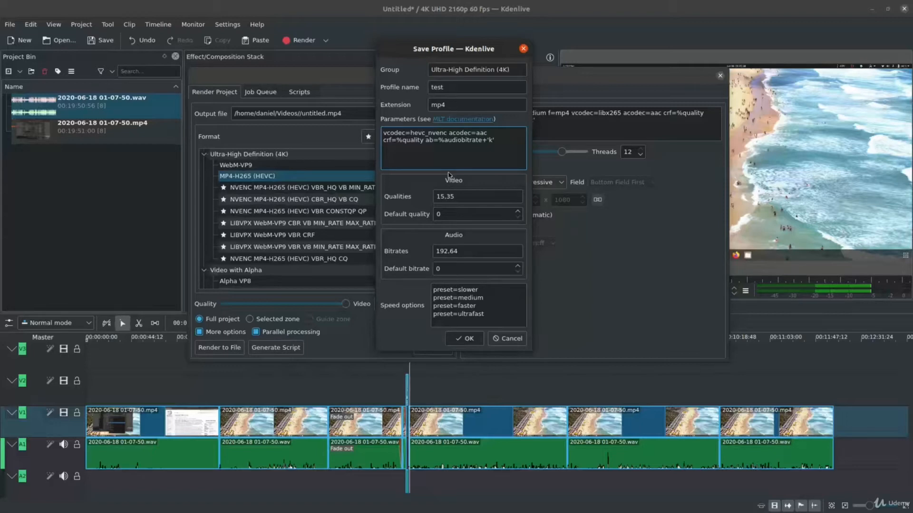
Delete the crf value and the audio bitrate setting from the end of the profile parameters.
key(Right)
key(Right)
key(Right)
key(Right)
key(Right)
key(Right)
key(BackSpace)
key(BackSpace)
key(BackSpace)
key(BackSpace)
key(BackSpace)
key(BackSpace)
key(BackSpace)
key(BackSpace)
key(BackSpace)
key(BackSpace)
key(BackSpace)
key(BackSpace)
key(BackSpace)
key(BackSpace)
key(BackSpace)
key(BackSpace)
key(BackSpace)
key(BackSpace)
key(BackSpace)
key(BackSpace)
key(BackSpace)
key(BackSpace)
key(BackSpace)
key(BackSpace)
key(BackSpace)
key(BackSpace)
key(BackSpace)
key(BackSpace)
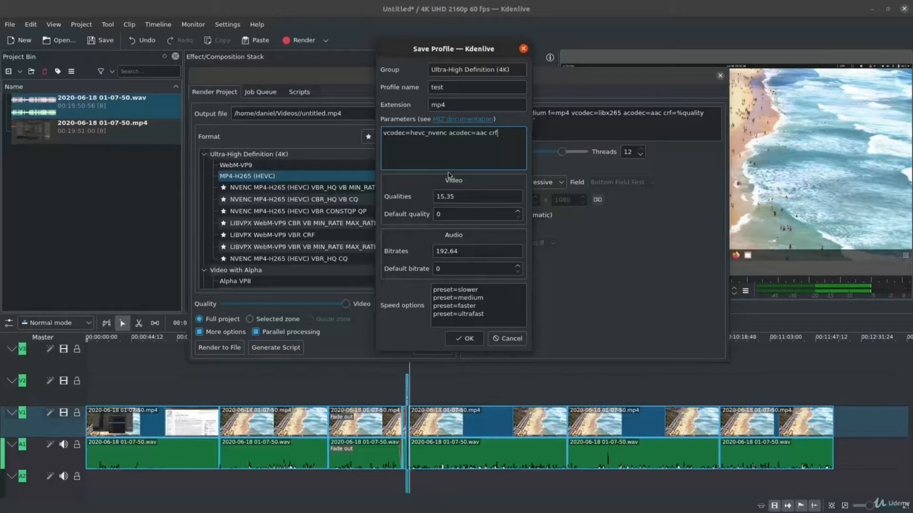
Replace the remaining crf in the profile parameters with cq=15 and add qmin=10 and qmax20.
key(BackSpace)
key(BackSpace)
text(q=15 qmin=10 qmax20)
Review the video codec, audio codec and quantizer settings in the profile parameters by highlighting each of them.
drag(409, 133, 450, 135)
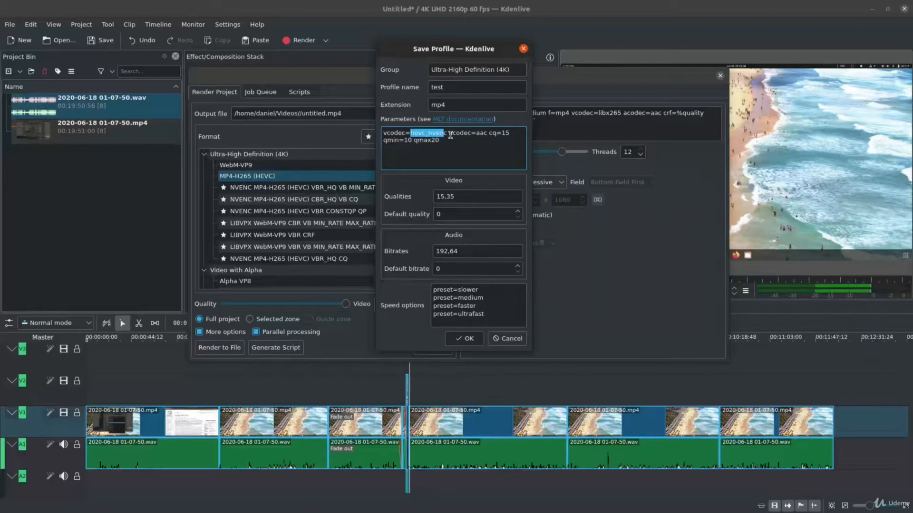
double_click(450, 135)
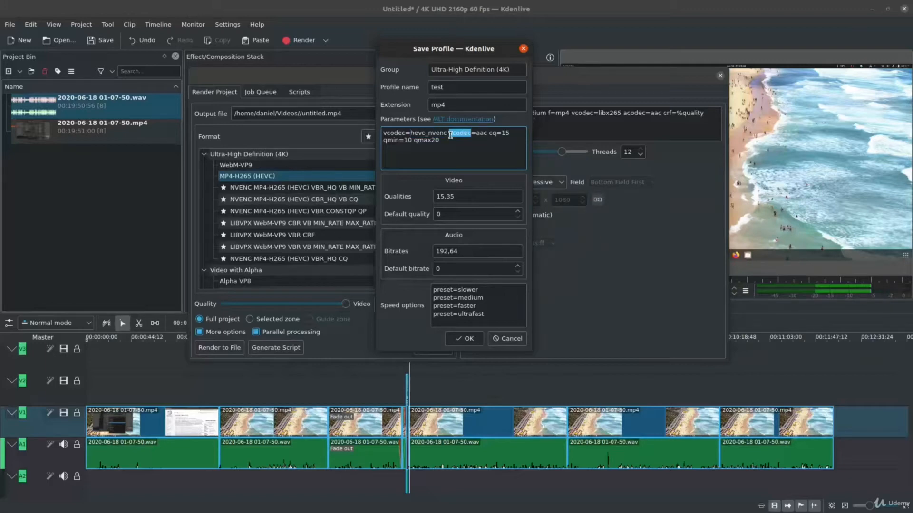
double_click(476, 134)
click(489, 145)
drag(485, 145, 484, 141)
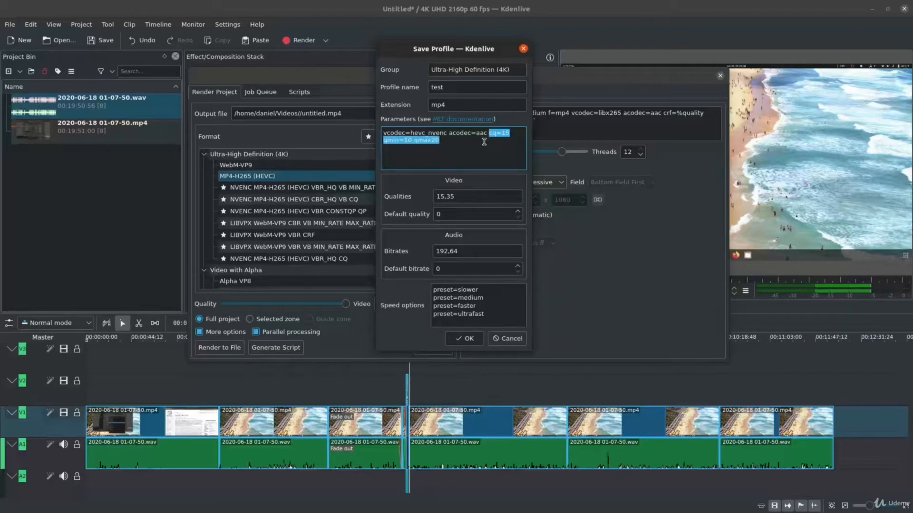
click(484, 143)
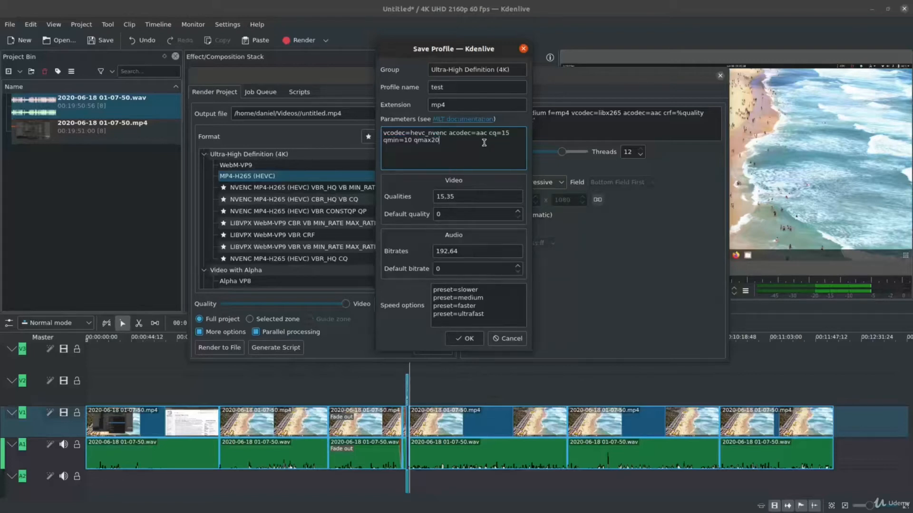
drag(483, 142, 492, 132)
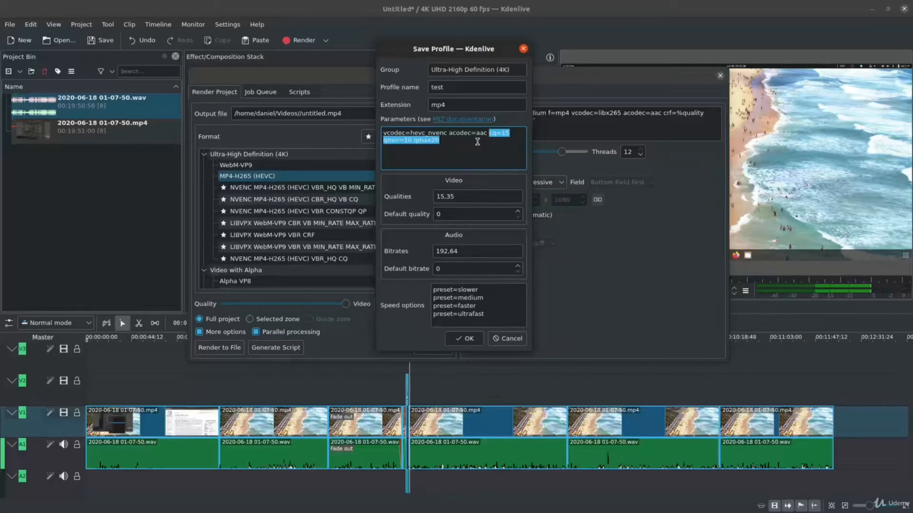
Set the profile's video qualities to 15 and its audio bitrates to 384.
click(477, 141)
drag(461, 194, 430, 196)
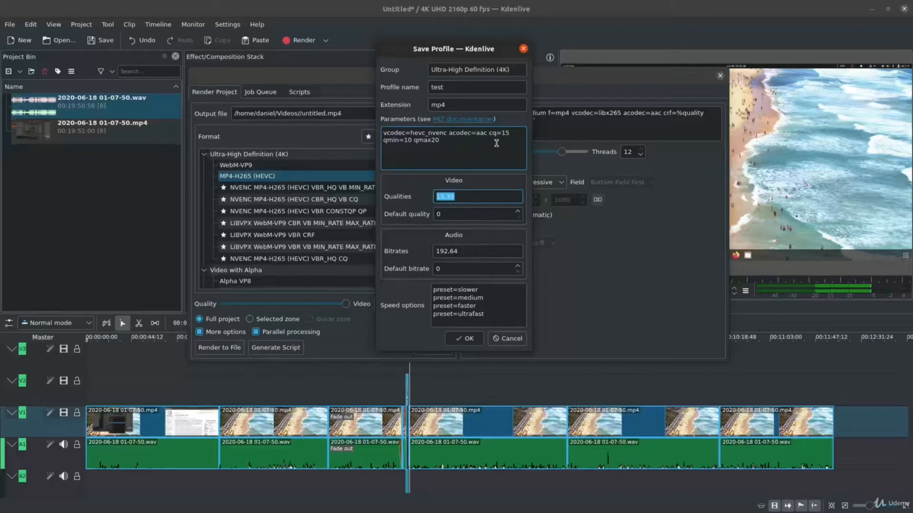
text(15)
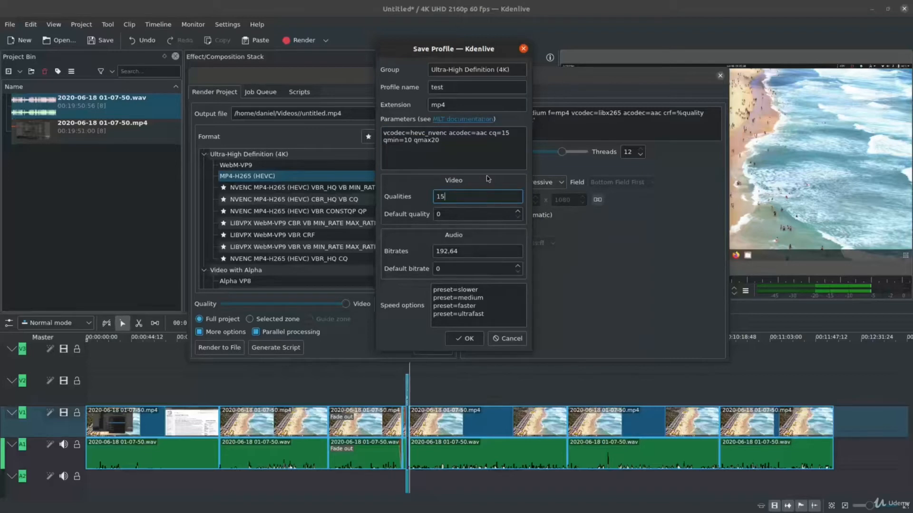
click(458, 251)
drag(466, 251, 420, 256)
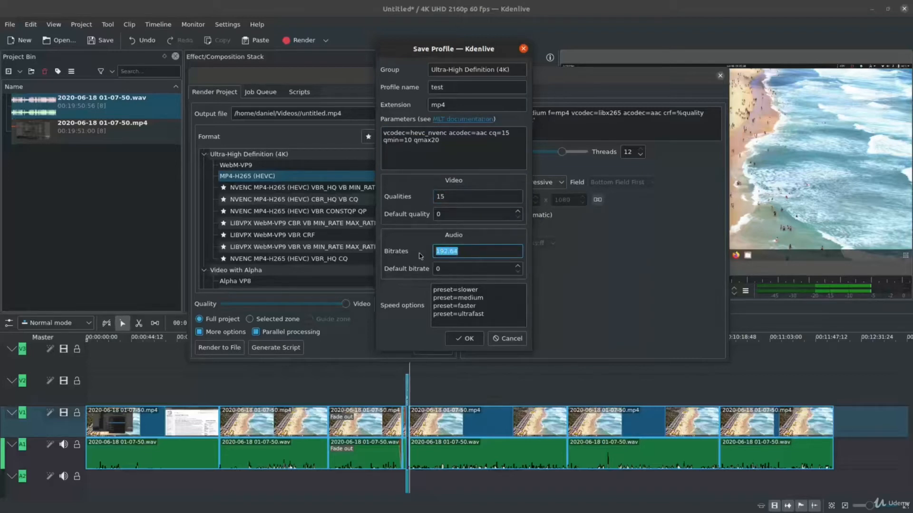
text(384)
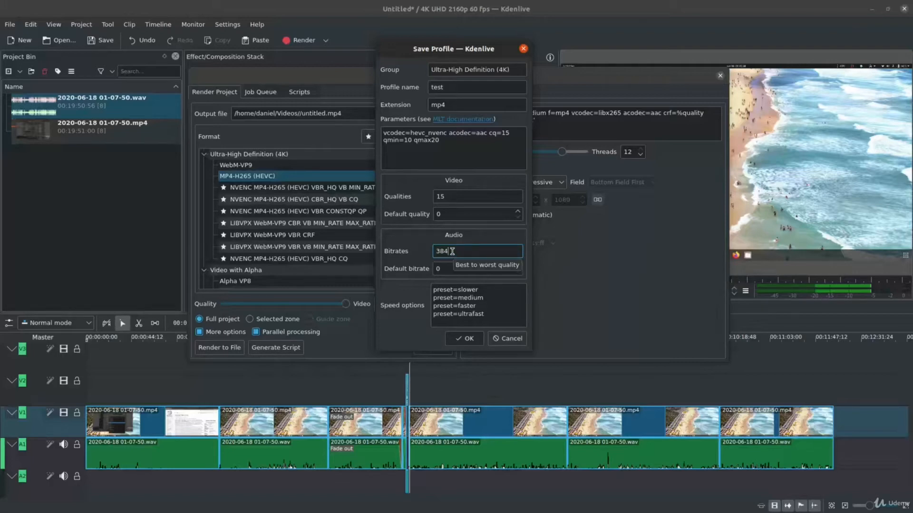
Look over the remaining settings and save the test profile in the Ultra-High Definition (4K) group.
click(464, 303)
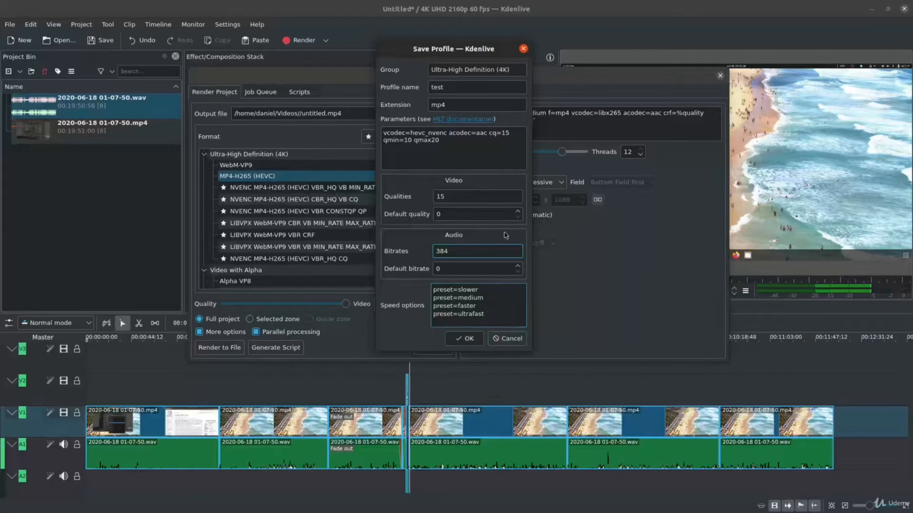
drag(483, 51, 397, 59)
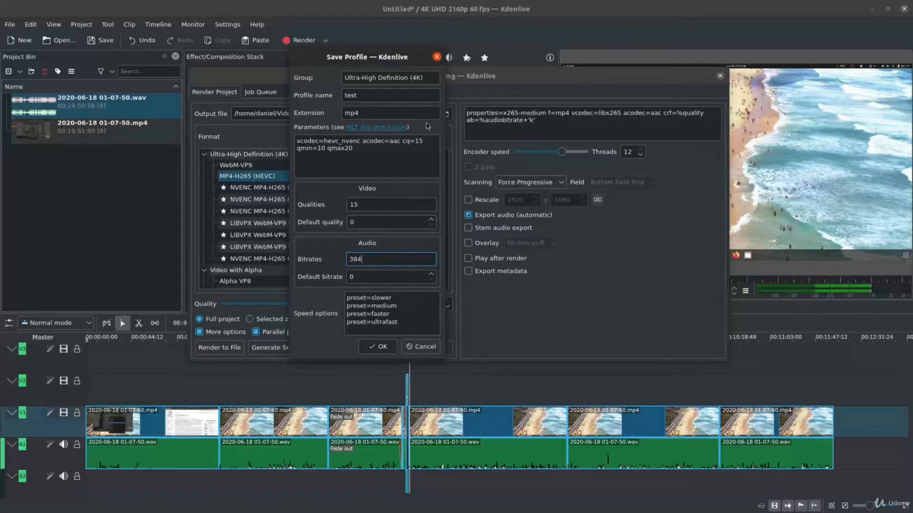
drag(386, 58, 477, 72)
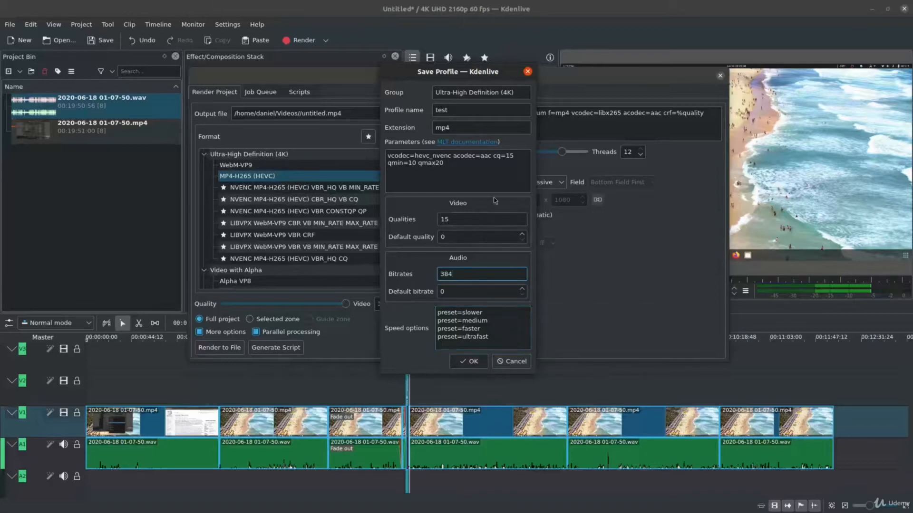
click(478, 364)
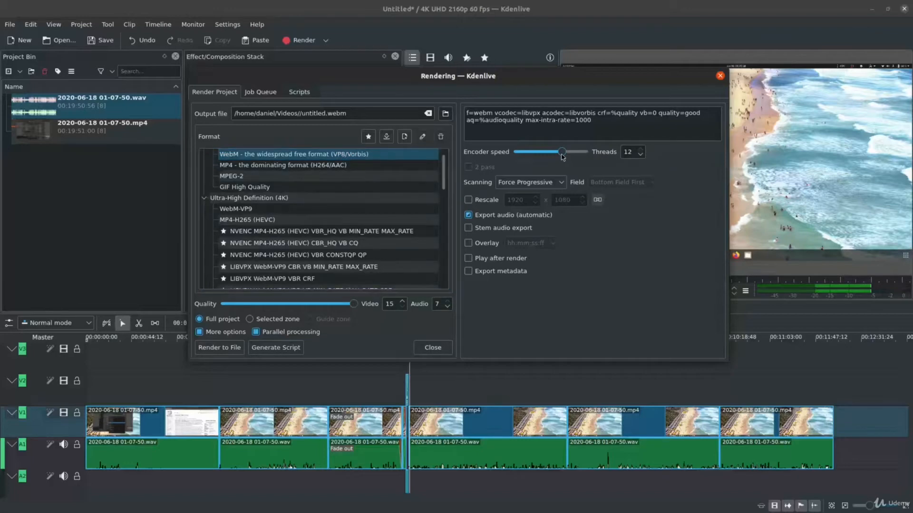
Select the test profile in the Ultra-High Definition (4K) group as the render format.
scroll(344, 215, down, 2)
scroll(344, 214, up, 2)
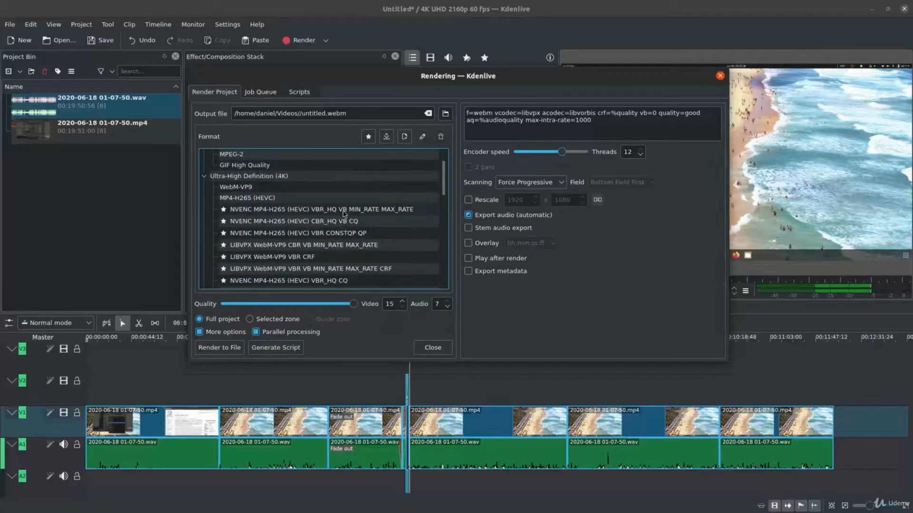
scroll(344, 214, down, 2)
click(332, 239)
scroll(359, 219, up, 2)
scroll(359, 218, up, 1)
scroll(358, 219, down, 2)
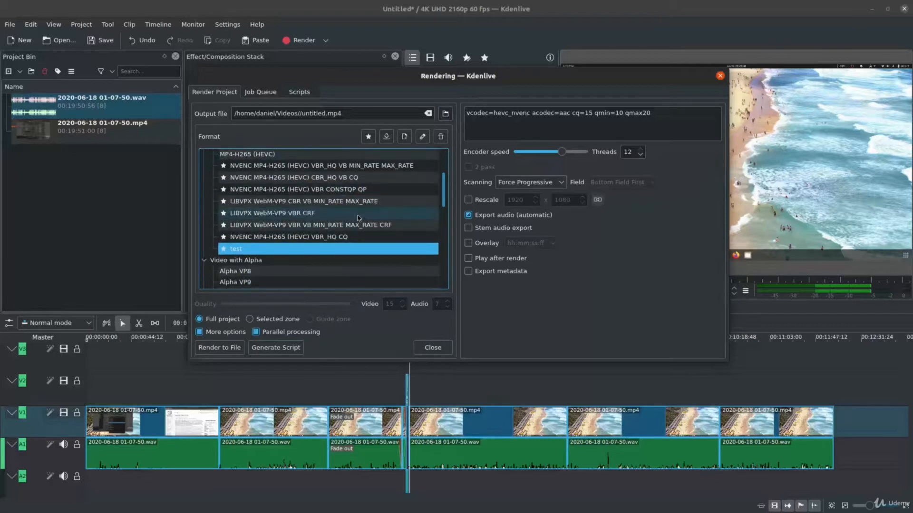
scroll(332, 200, up, 1)
scroll(333, 201, up, 1)
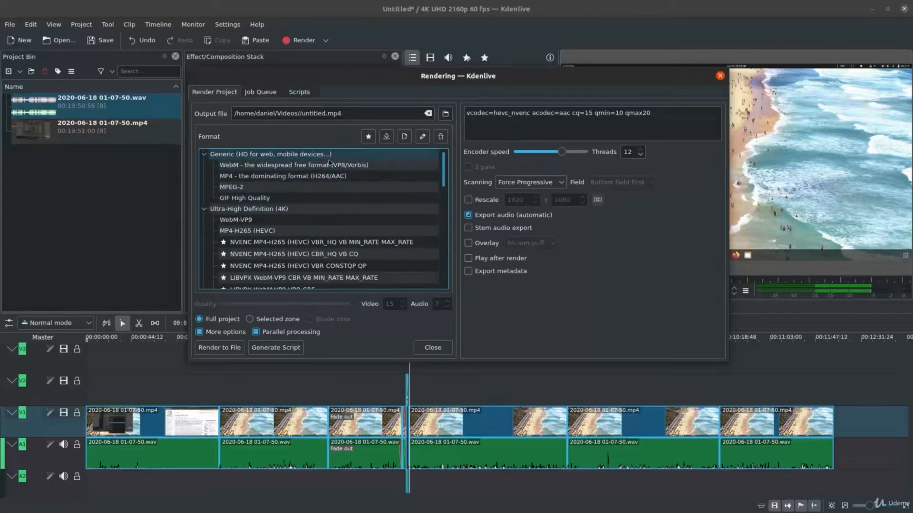
scroll(360, 241, down, 3)
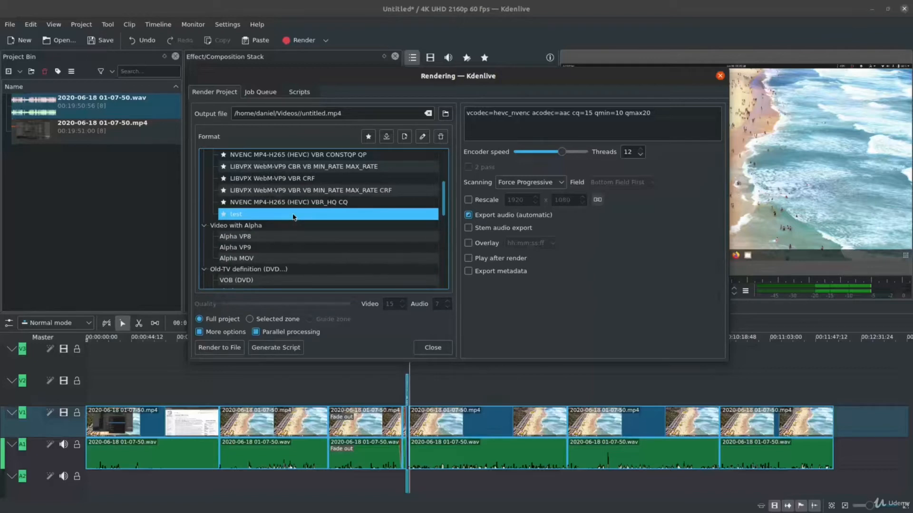
Lower the encoder speed to its slowest setting for the test profile and check the profile's parameters.
drag(564, 155, 518, 158)
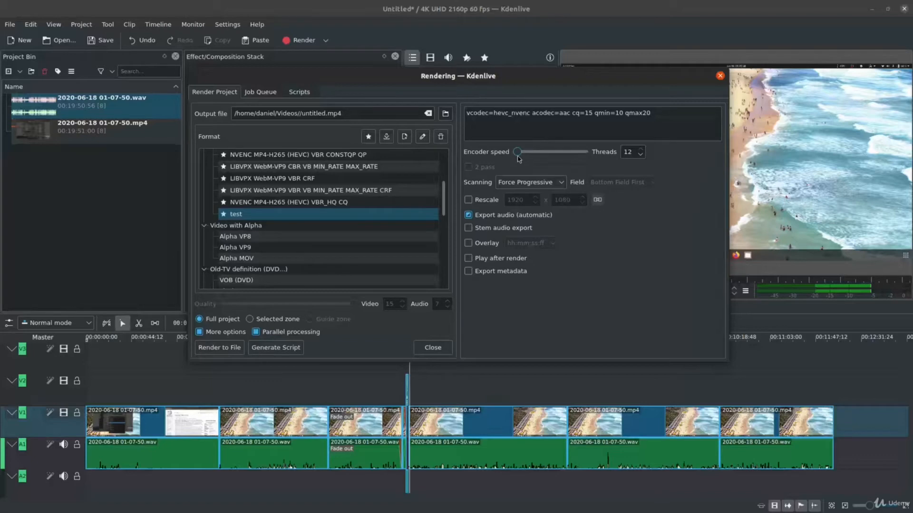
mouse_move(517, 158)
click(331, 218)
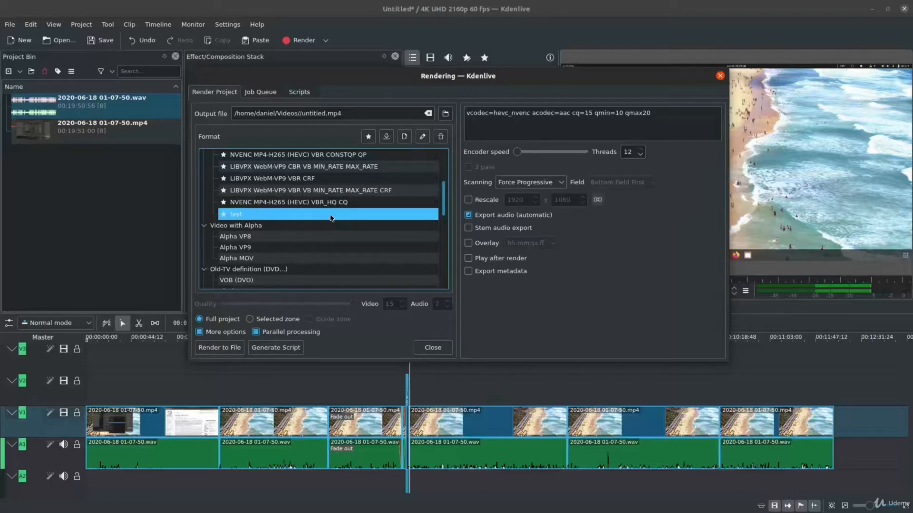
click(480, 128)
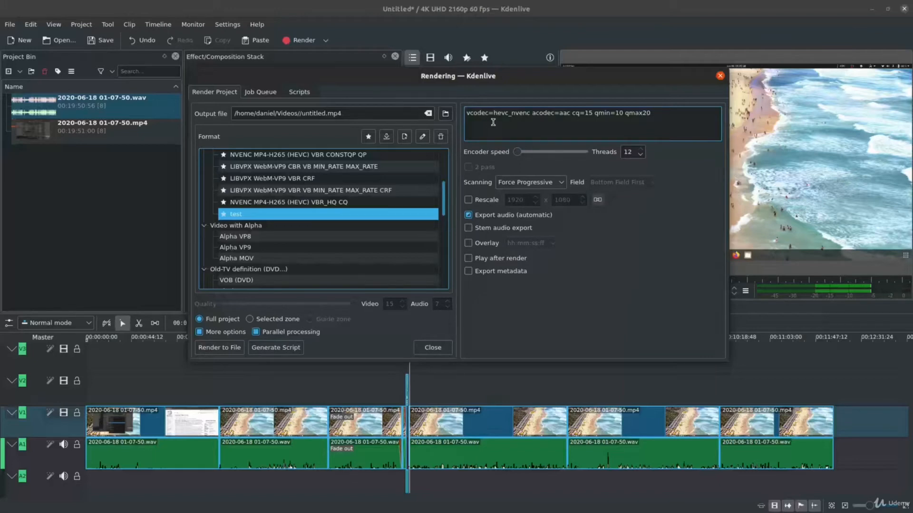
scroll(366, 205, up, 2)
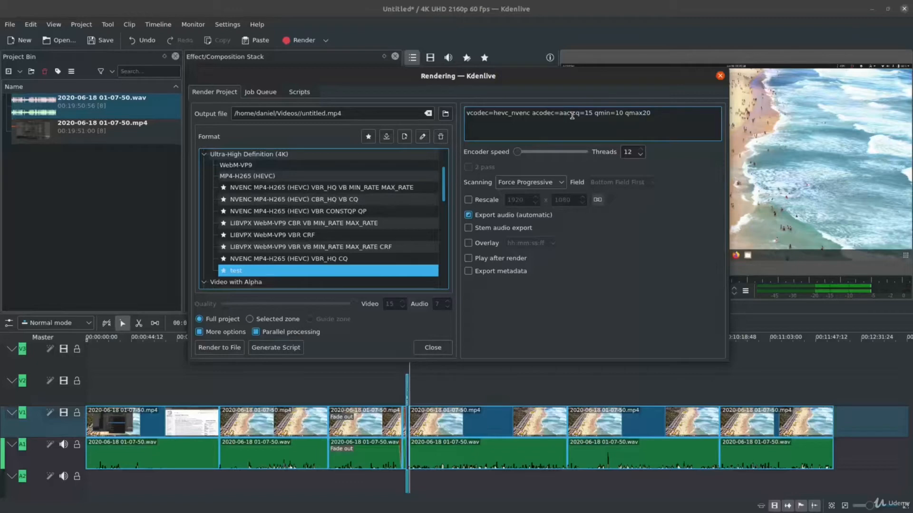
Open the test profile for editing and delete all speed options except preset=slower.
click(327, 274)
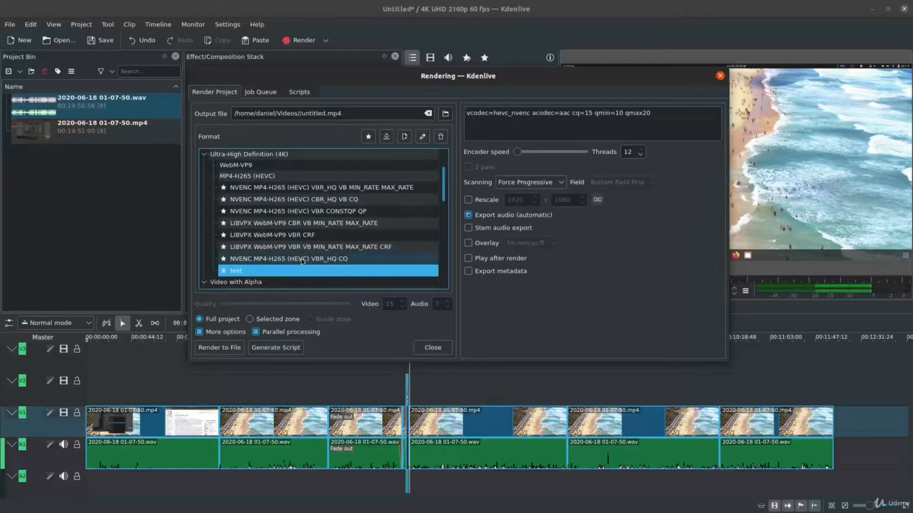
double_click(325, 274)
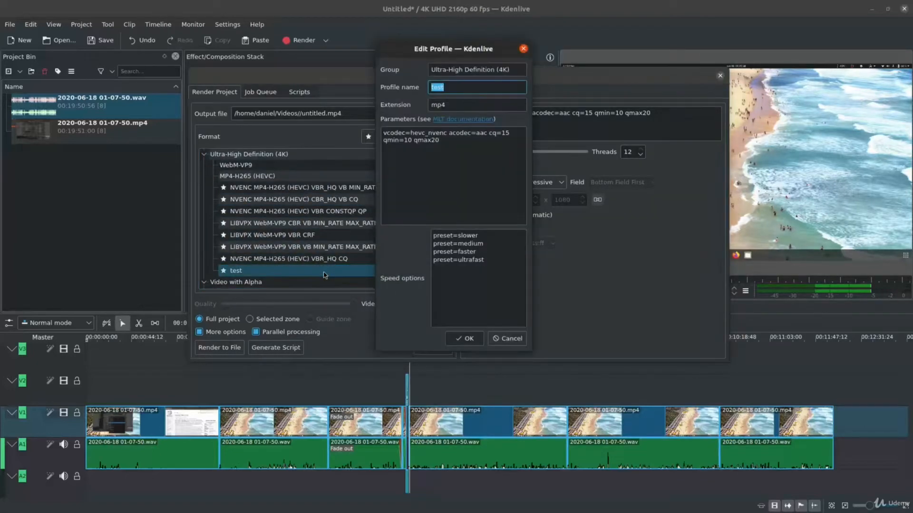
click(498, 105)
click(493, 167)
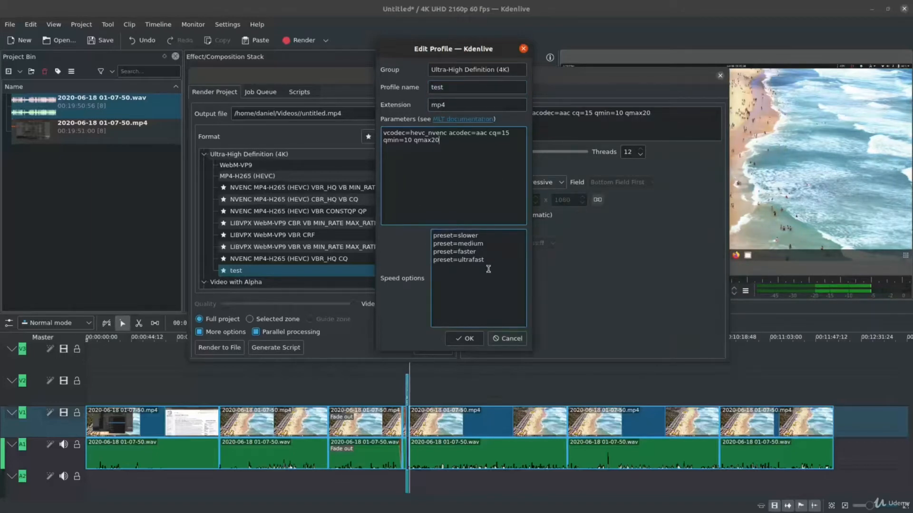
drag(492, 269, 414, 244)
key(Delete)
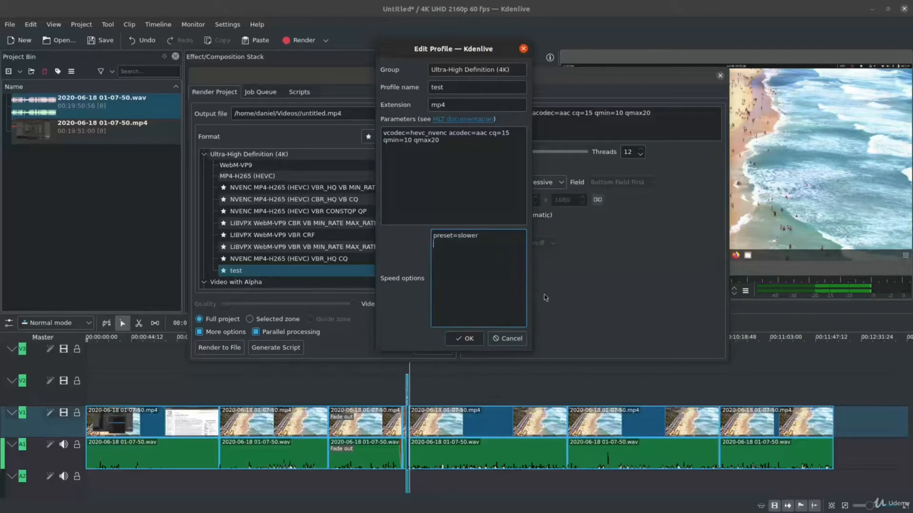
Change cq=15 to qp=15 in the test profile's parameters, remove the qmin and qmax settings, and save the profile.
click(457, 171)
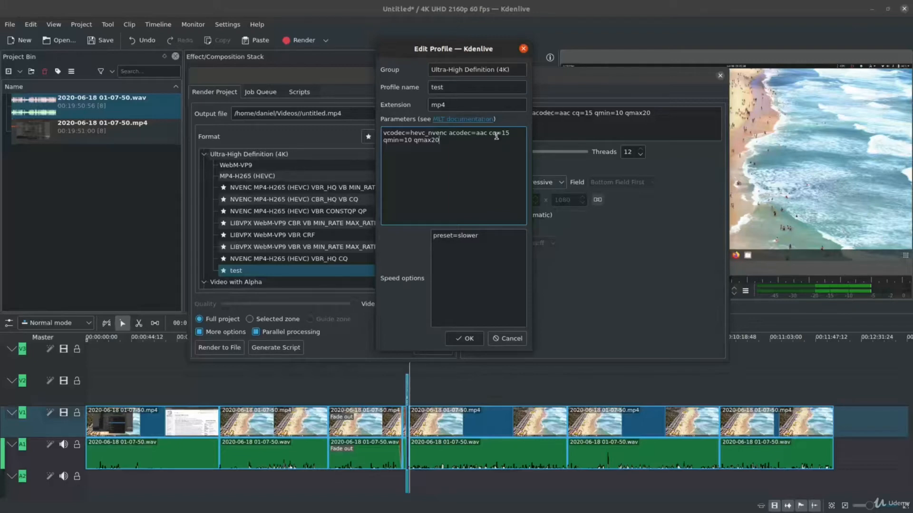
drag(496, 136, 489, 136)
text(qp)
drag(510, 134, 472, 159)
key(BackSpace)
click(465, 339)
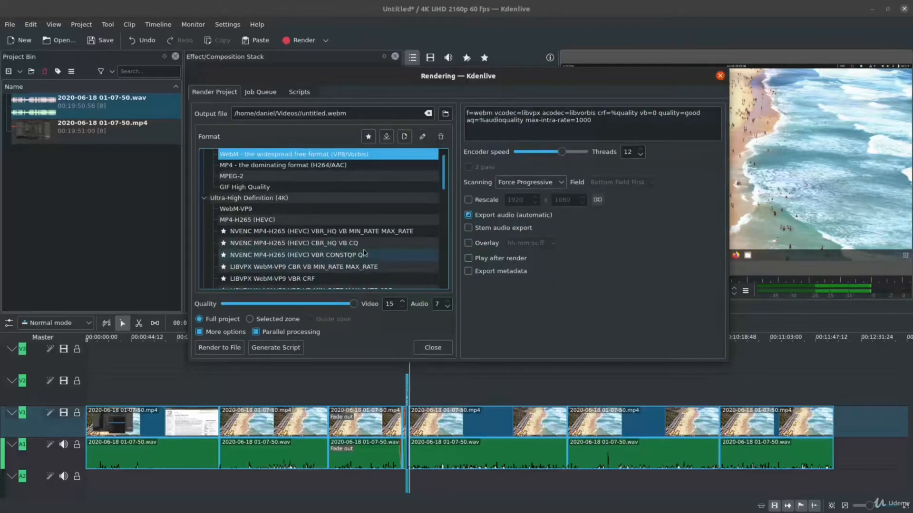
Select the edited test profile as the render format and check its encoder speed.
scroll(365, 253, down, 5)
scroll(365, 253, down, 1)
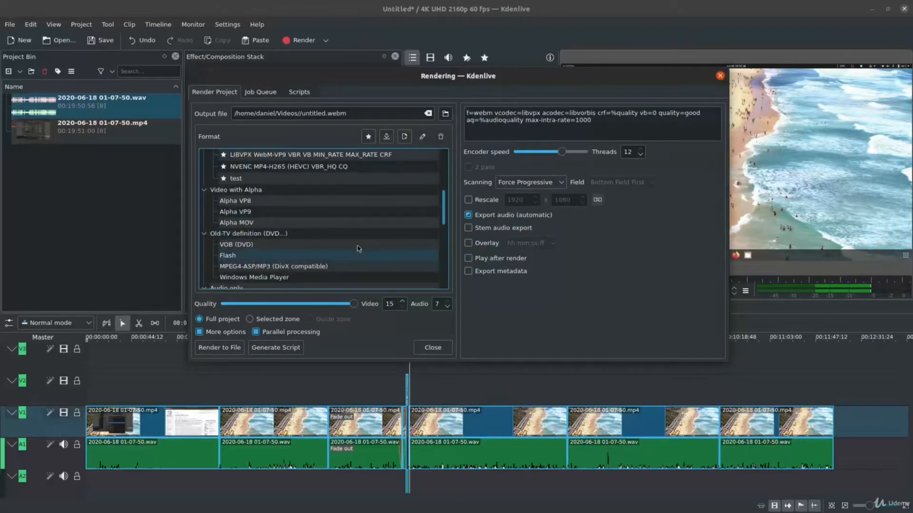
click(329, 181)
scroll(329, 182, up, 5)
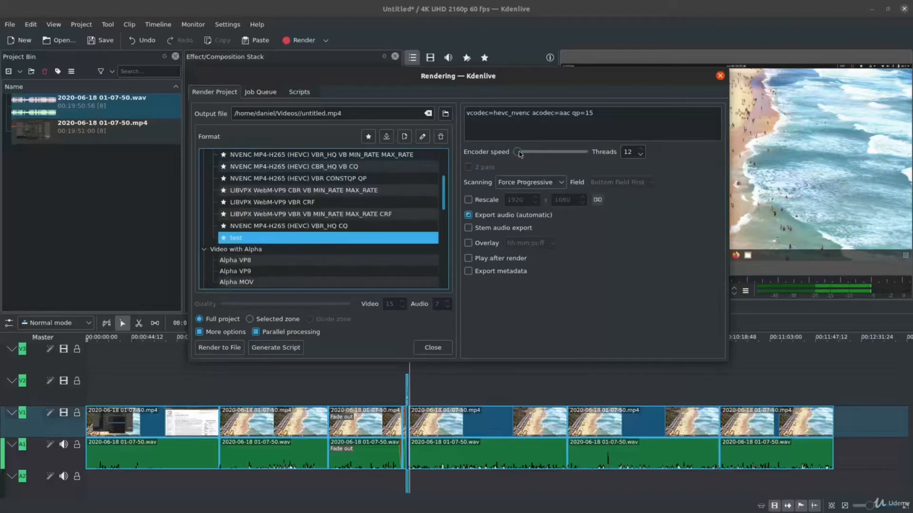
drag(537, 152, 512, 162)
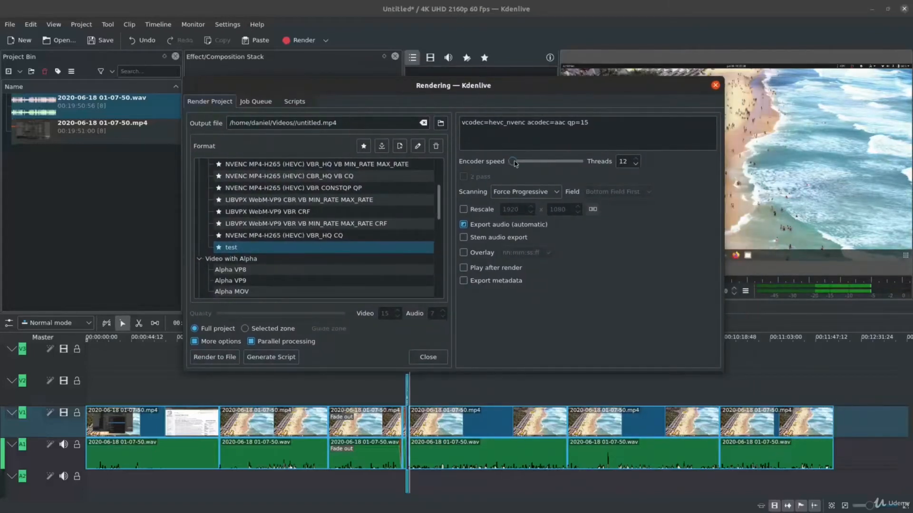
mouse_move(514, 166)
Rename the output file to test.mp4 and start rendering the full project with the test profile.
drag(321, 122, 298, 124)
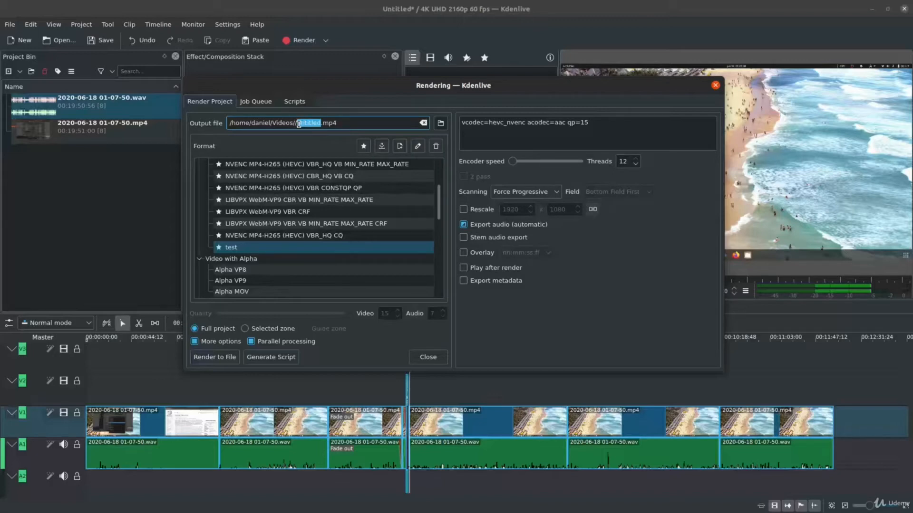
text(test)
click(251, 248)
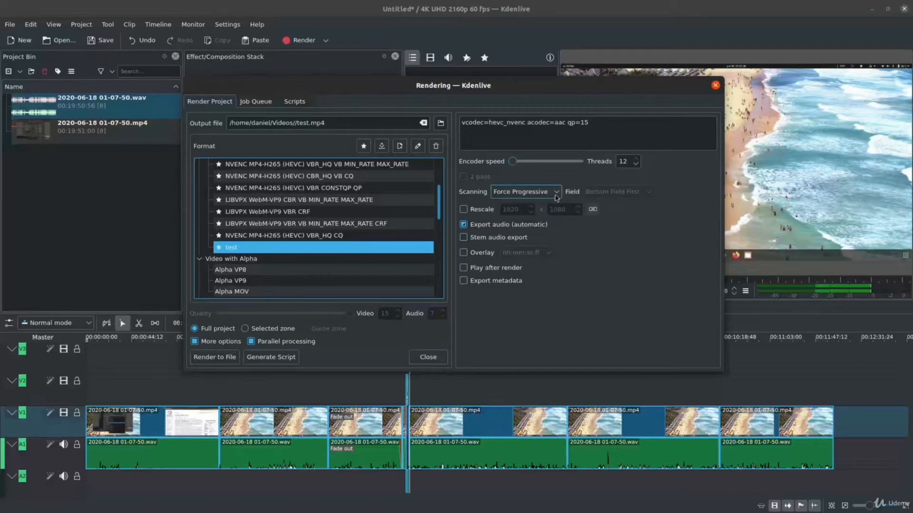
click(233, 364)
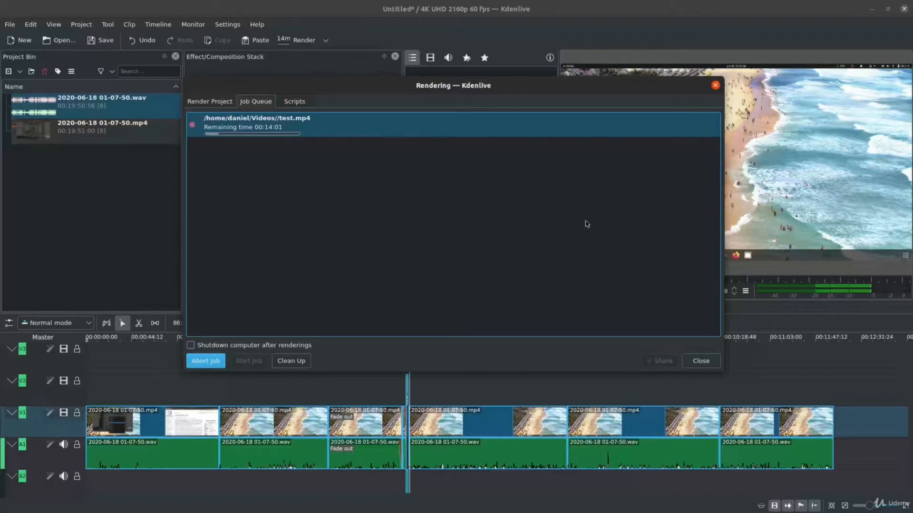
Open NVIDIA X Server Settings and check the video engine utilization during the render.
mouse_move(118, 509)
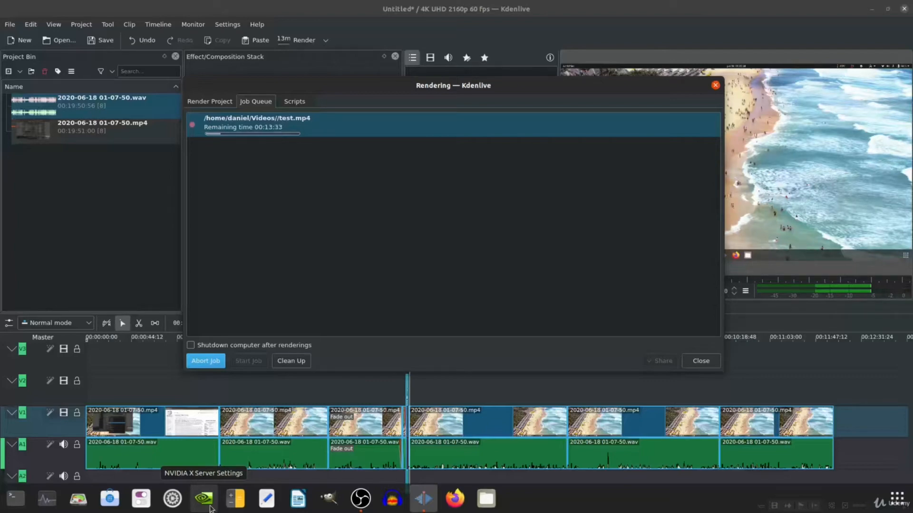
click(211, 510)
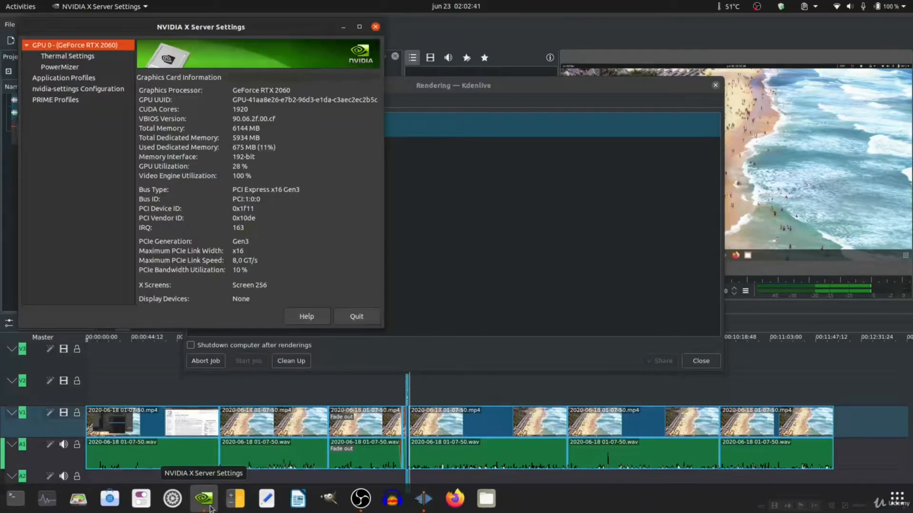
drag(255, 174, 169, 178)
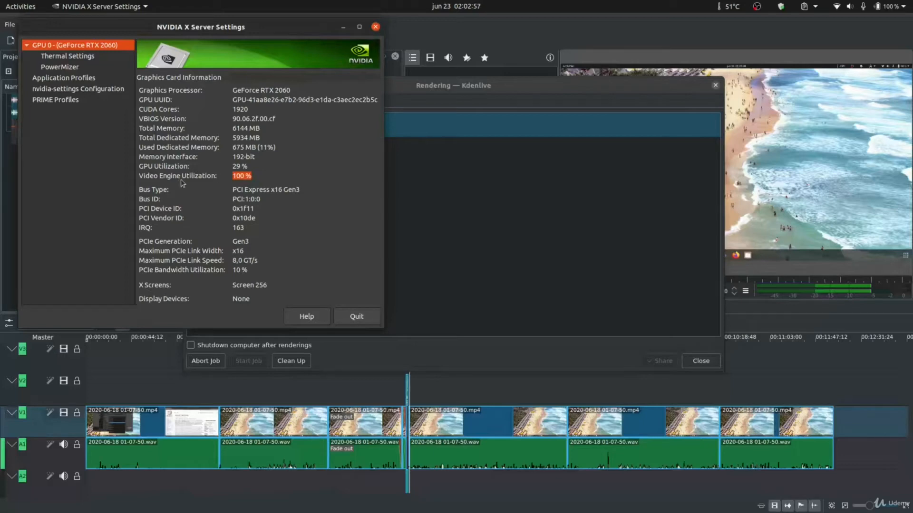
Open System Monitor, examine the CPU load during the render, and close it again.
mouse_move(50, 511)
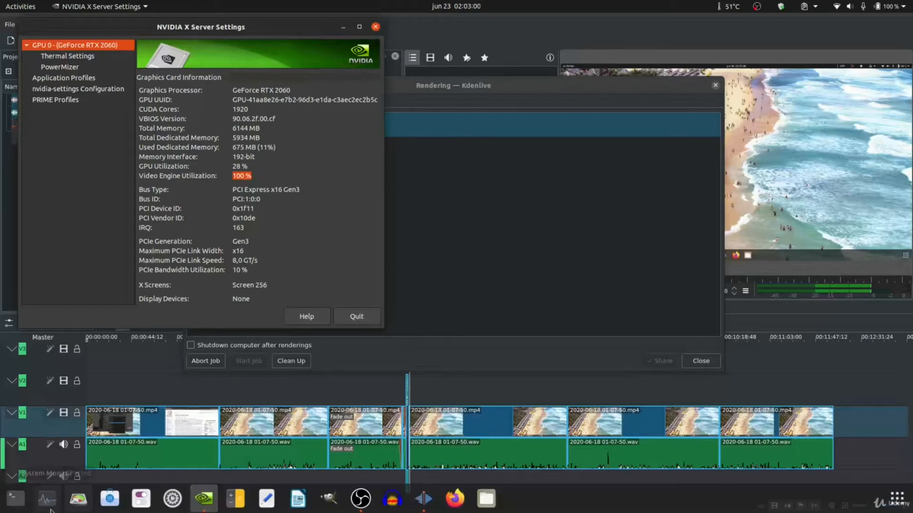
click(50, 509)
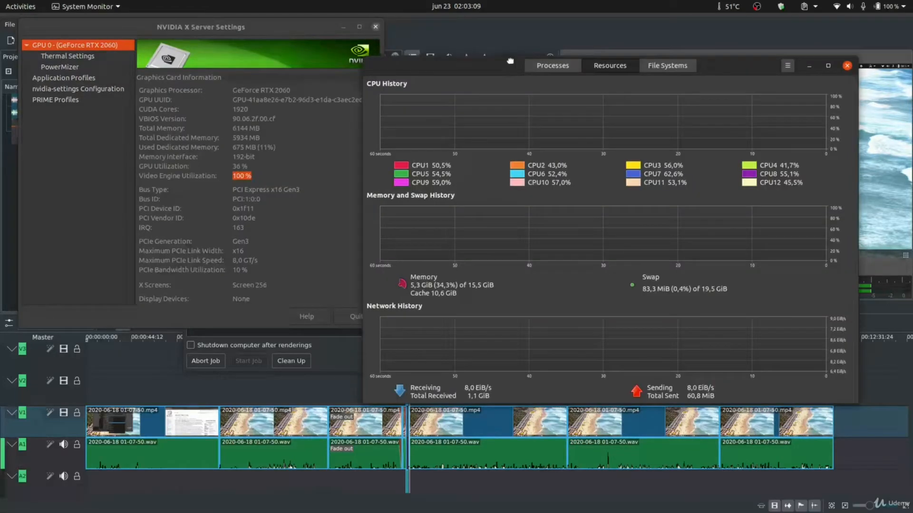
drag(510, 61, 537, 19)
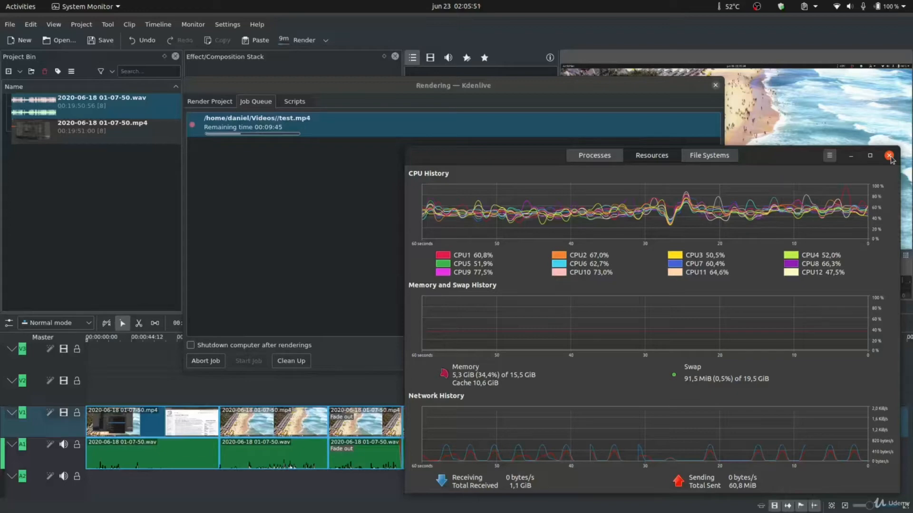
click(889, 156)
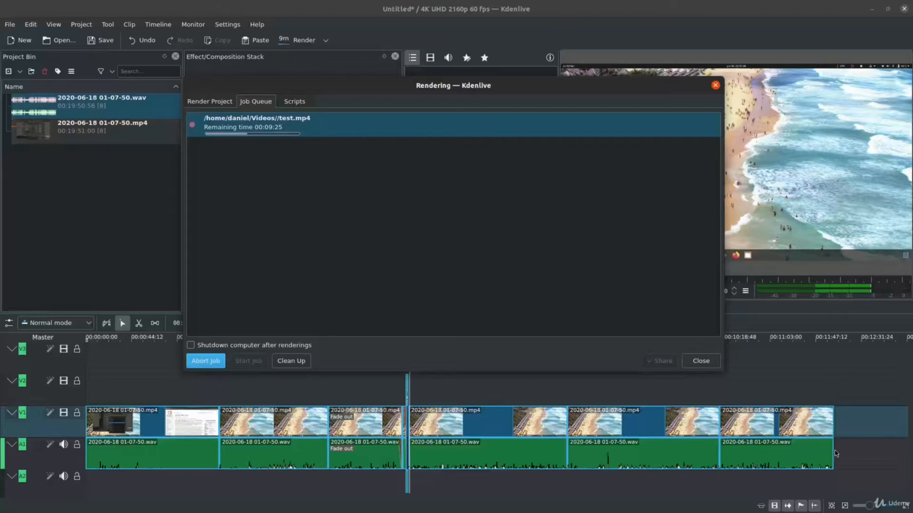
Switch to the Files window showing the Videos folder and open the properties of test.mp4 to check its type and size.
click(454, 226)
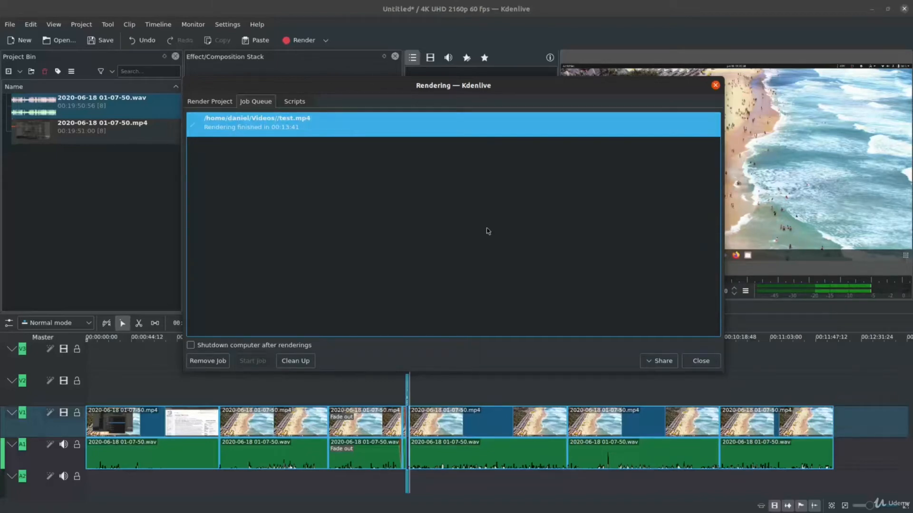
mouse_move(495, 511)
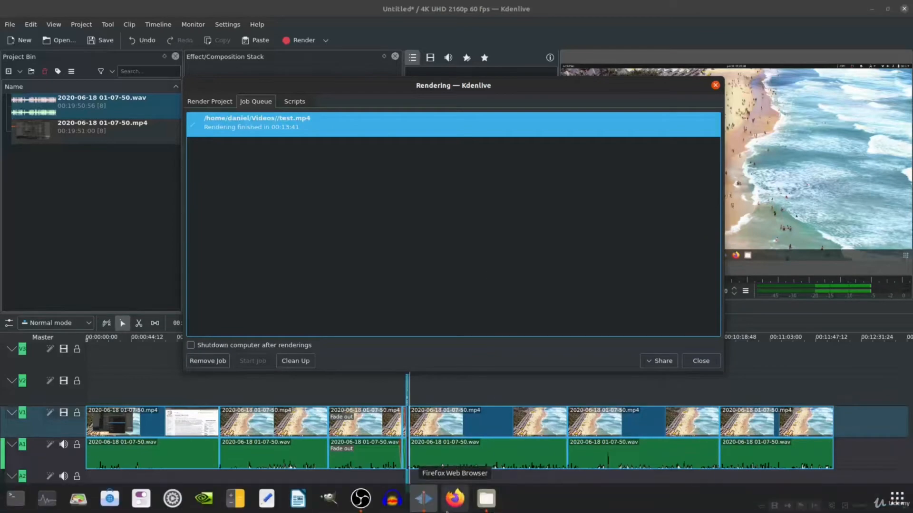
click(485, 499)
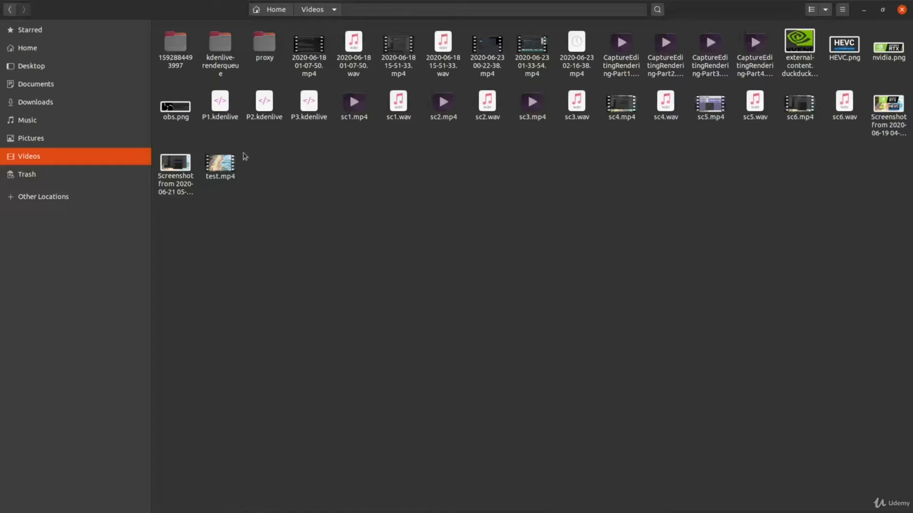
drag(217, 221, 273, 167)
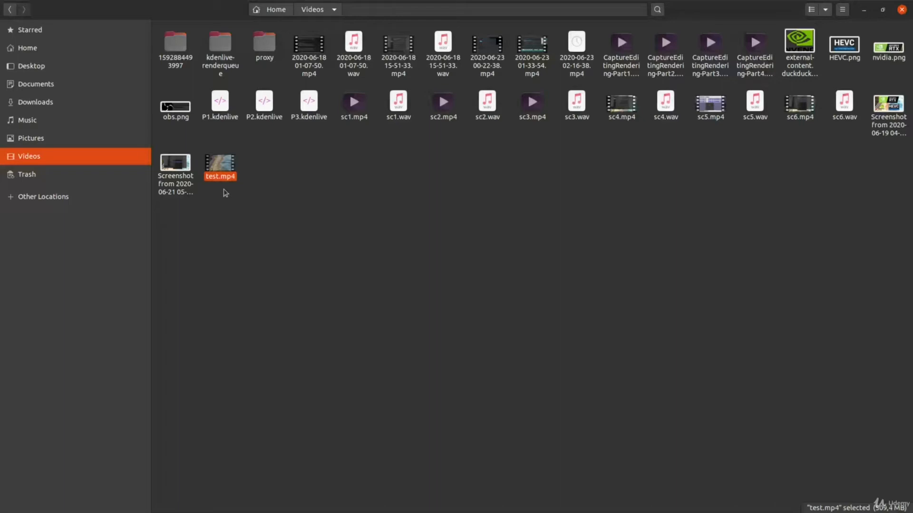
right_click(229, 163)
click(301, 325)
drag(533, 194, 446, 192)
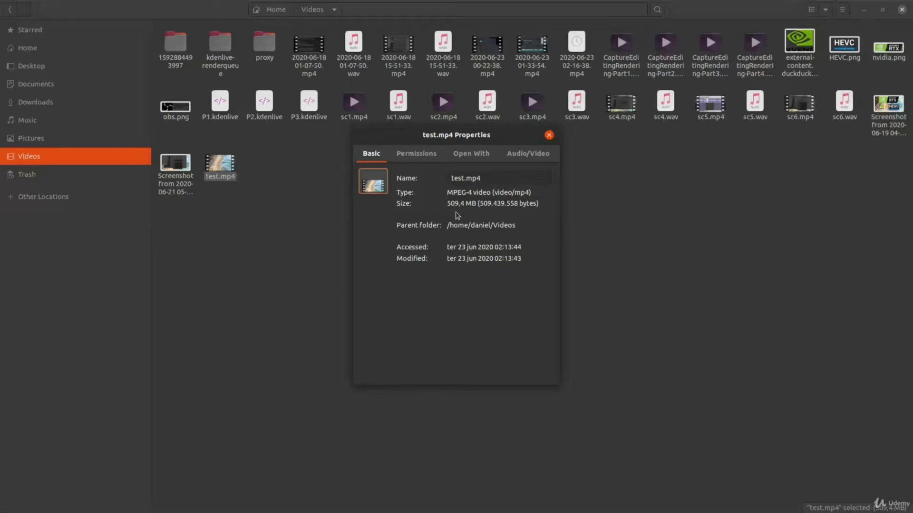
Examine the audio and video details of test.mp4, including its dimensions, codec, video bit rate and audio bit rate.
click(527, 153)
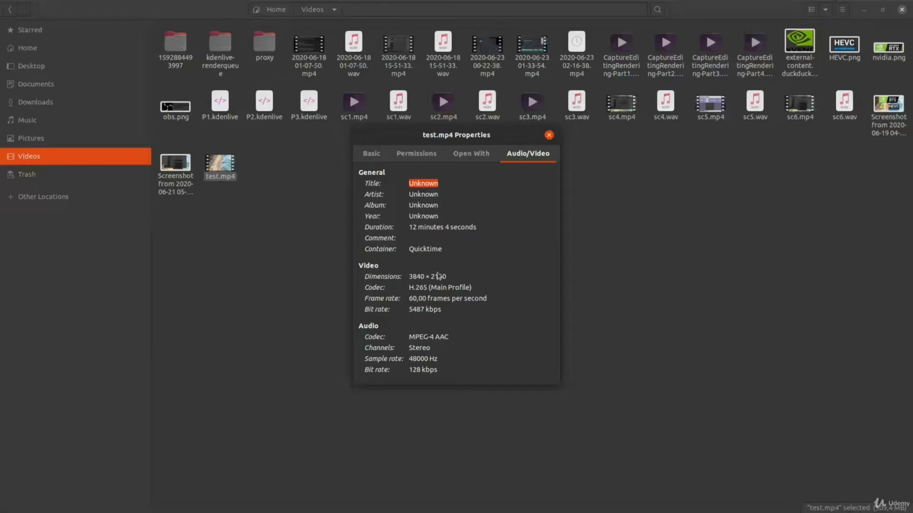
drag(451, 276, 409, 277)
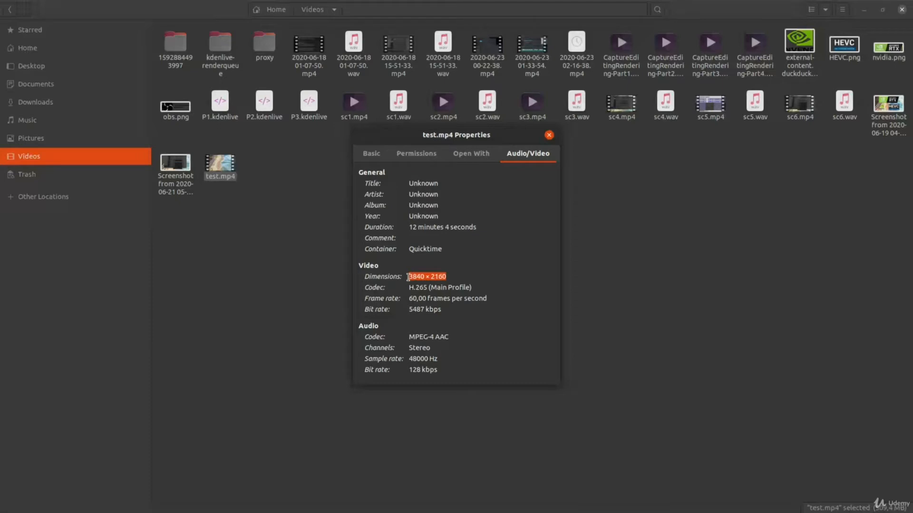
click(462, 276)
drag(474, 288, 408, 288)
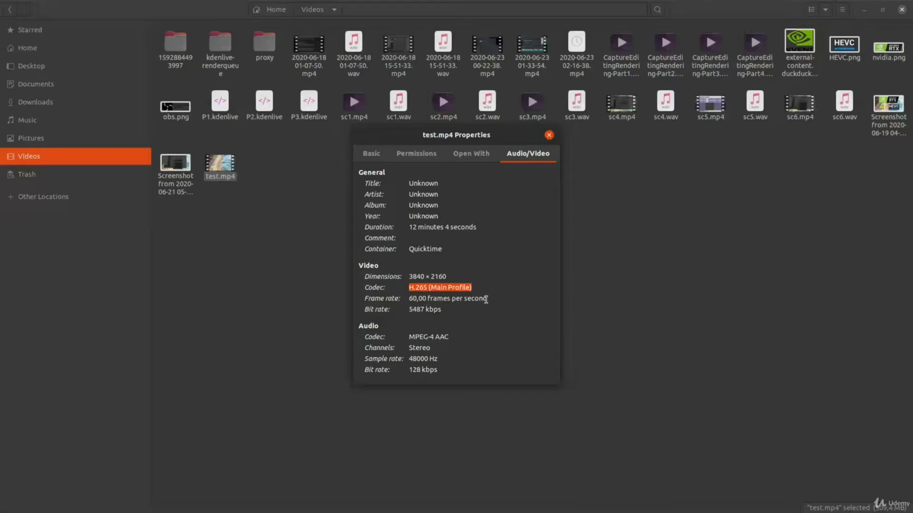
drag(409, 311, 448, 312)
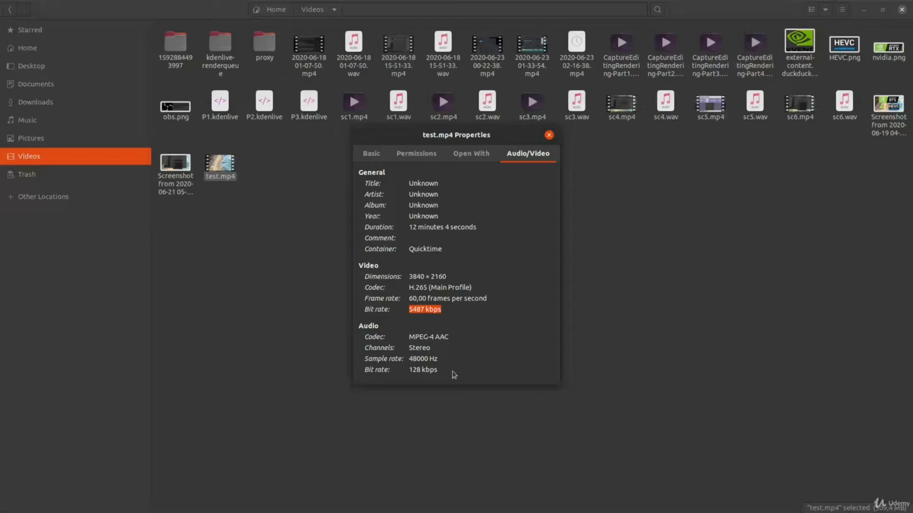
drag(440, 371, 407, 374)
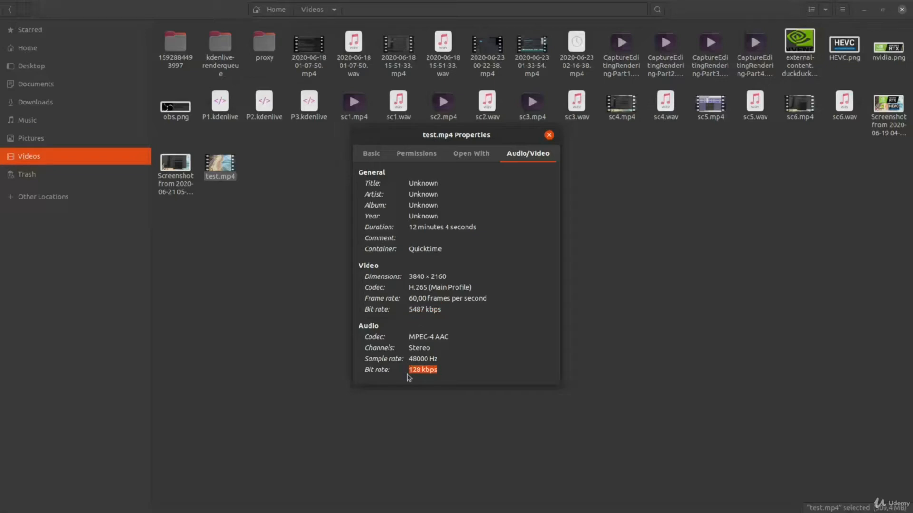
click(443, 372)
drag(442, 369, 397, 368)
Compare the video bit rate of test.mp4 with the clip's duration.
drag(455, 313, 370, 308)
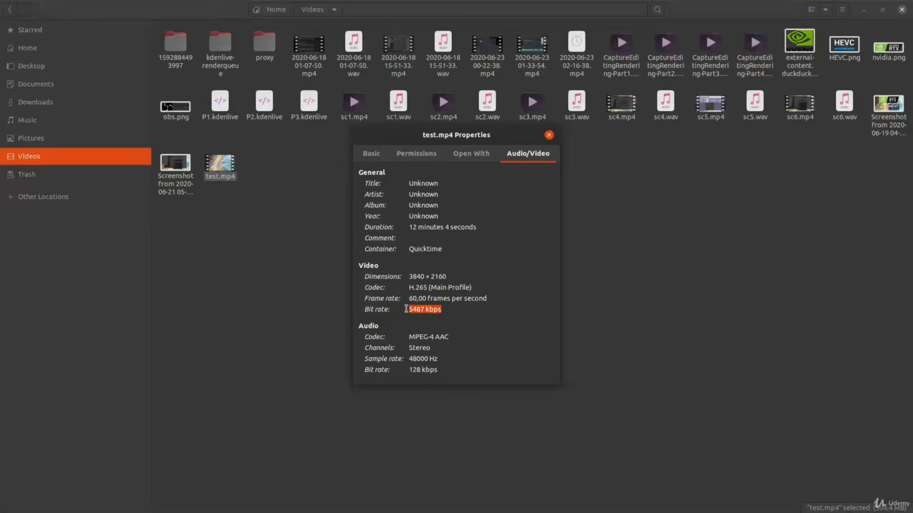
click(445, 310)
drag(413, 311, 408, 311)
click(473, 228)
drag(409, 309, 443, 310)
drag(409, 228, 479, 229)
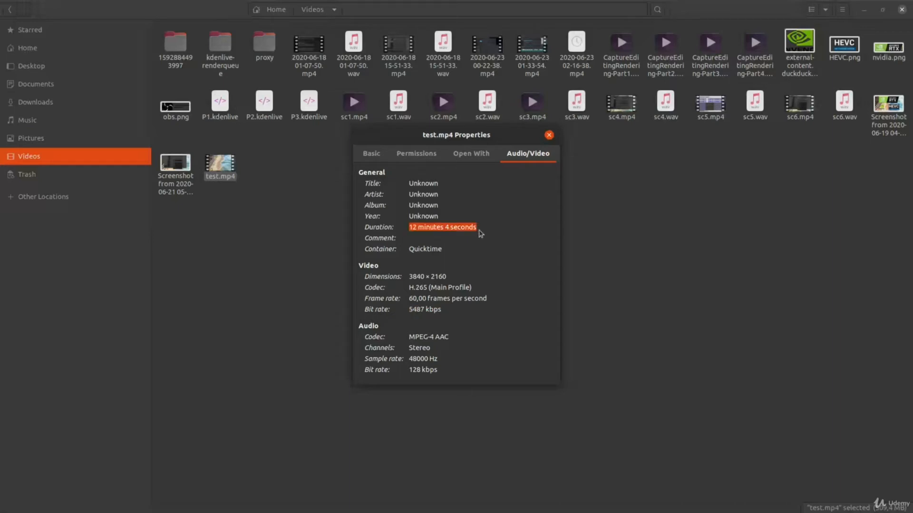
Recheck the file's size and duration, and calculate 60÷12×510 in Calculator to estimate the size of one hour of video.
click(370, 155)
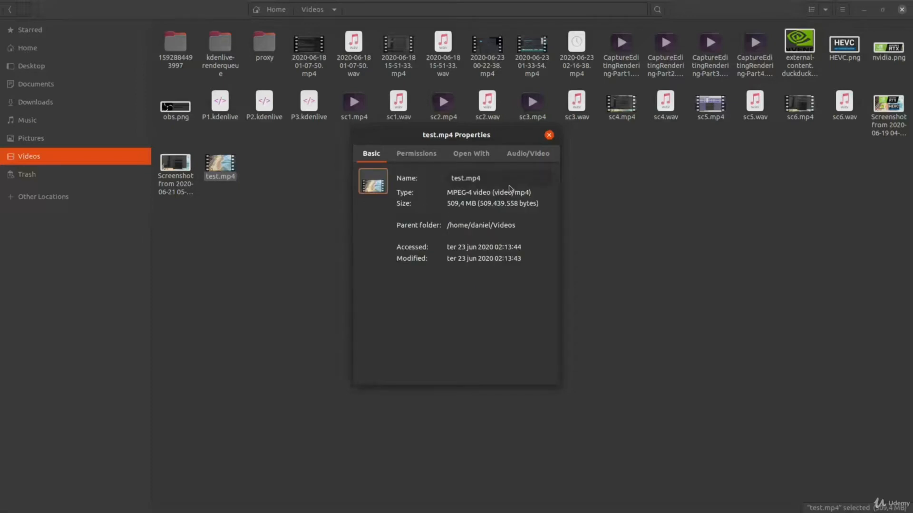
click(531, 160)
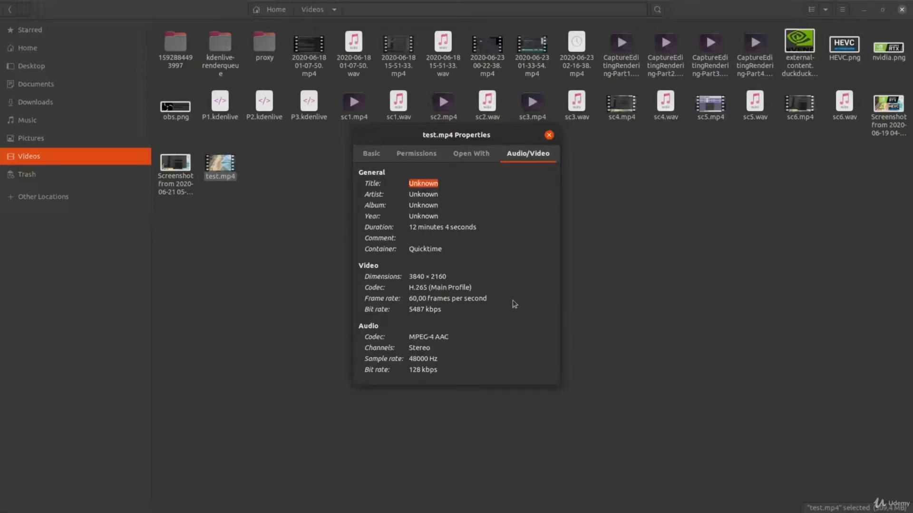
mouse_move(361, 504)
click(236, 509)
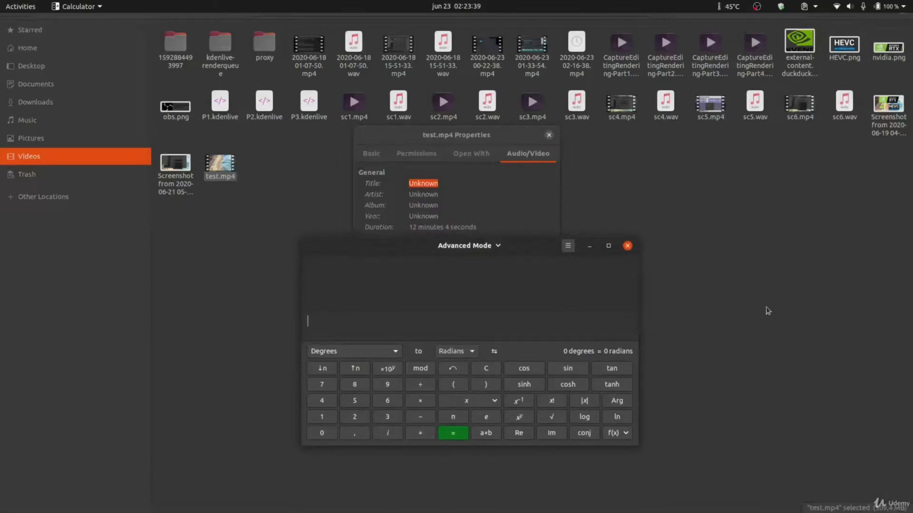
text(60/12*)
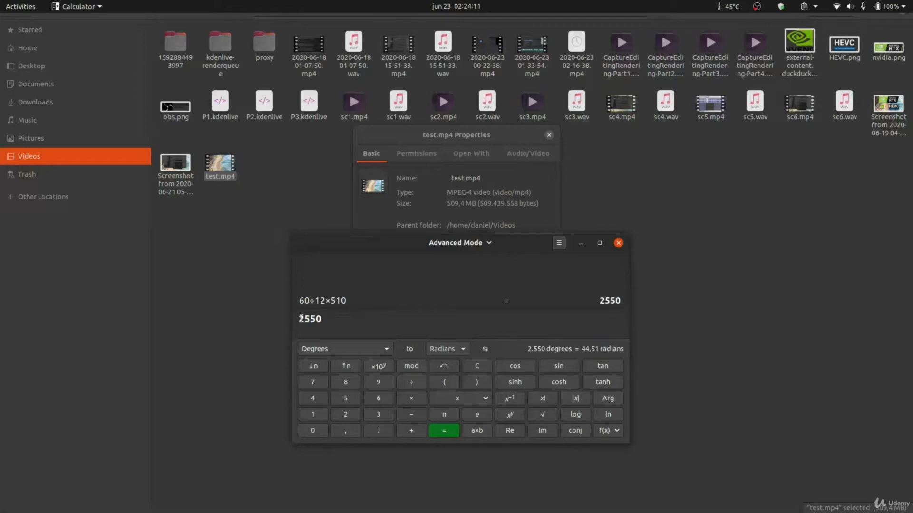
drag(303, 319, 298, 321)
click(618, 244)
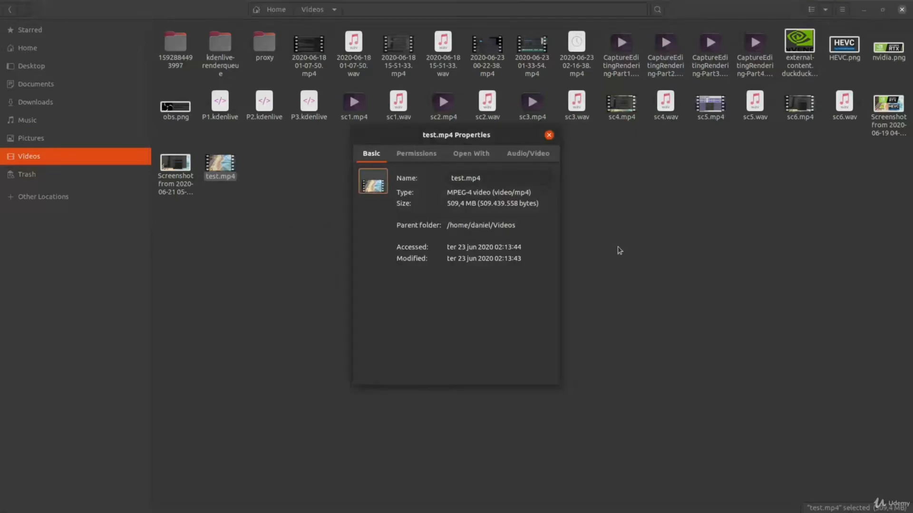
click(532, 158)
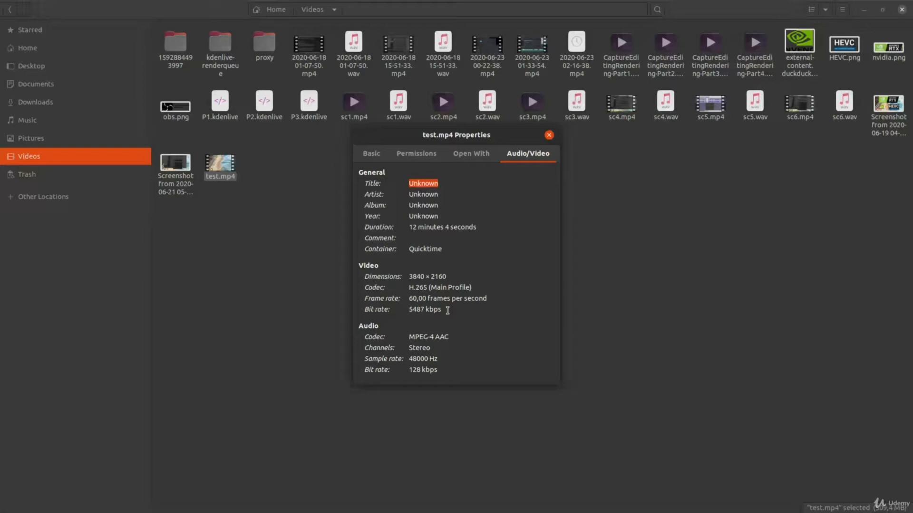
Review the video bit rate of test.mp4 once more.
drag(442, 310, 405, 312)
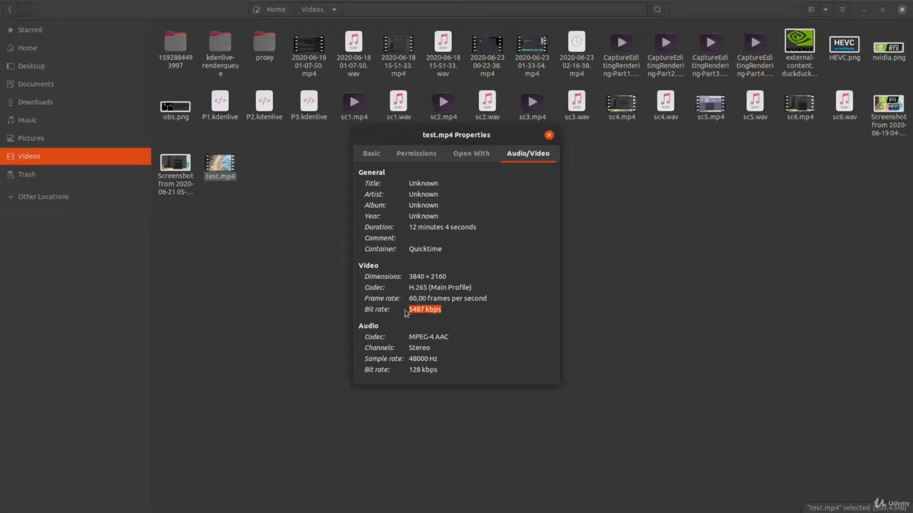
click(448, 310)
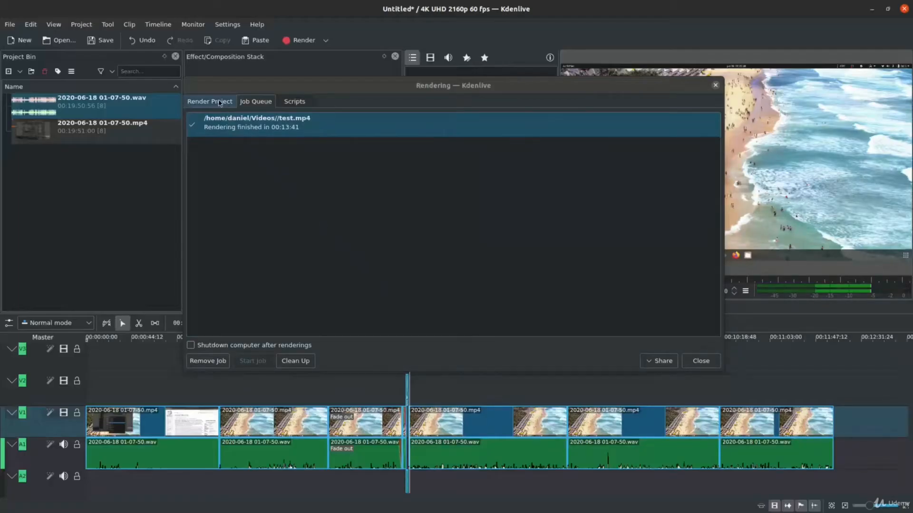
Switch to Kdenlive's render settings, open the custom test profile for editing and remove its qp parameter.
click(219, 103)
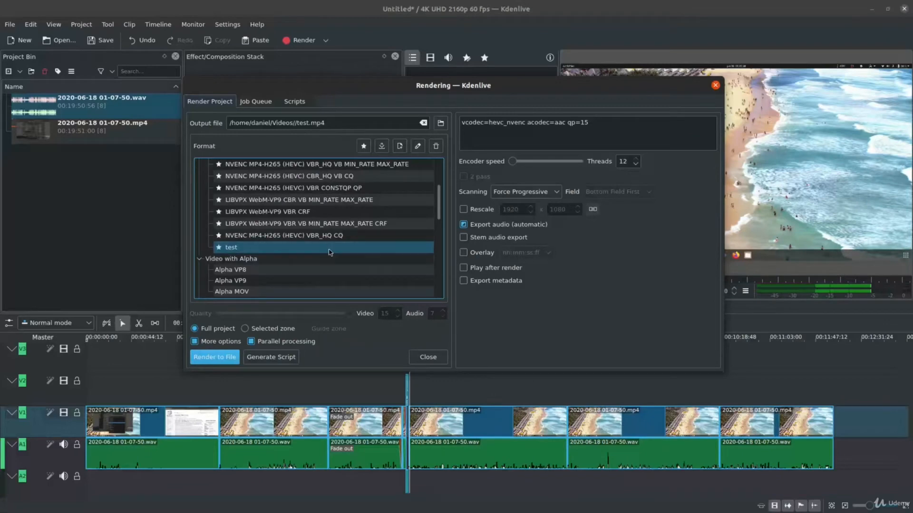
double_click(276, 248)
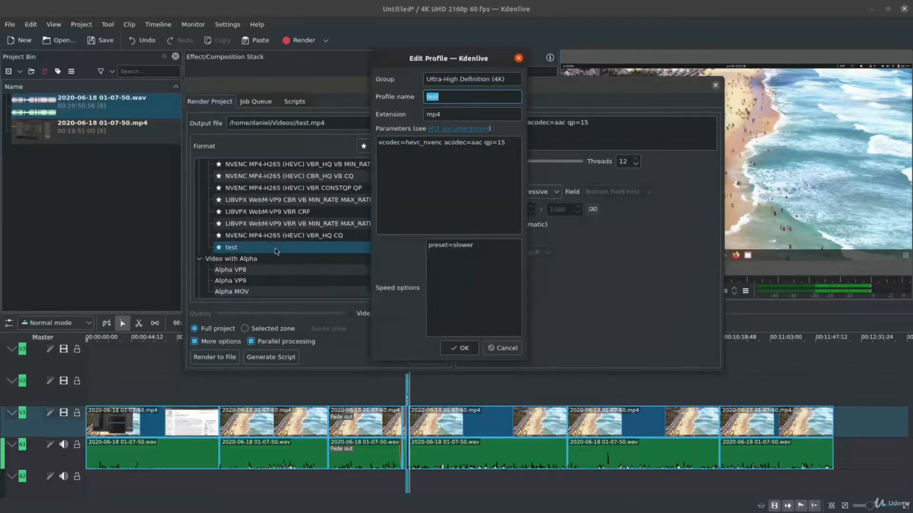
click(460, 159)
key(BackSpace)
key(BackSpace)
key(BackSpace)
key(BackSpace)
key(BackSpace)
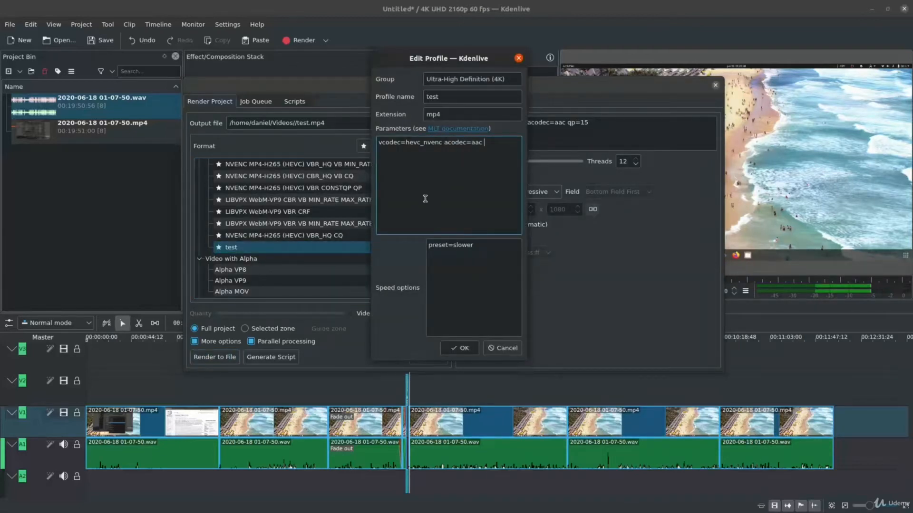
Add rc=vbr_hq cq=1 to the test profile's parameters and save the profile.
text(rc=vbr_hq)
text(cq=)
text(1)
drag(398, 152, 391, 151)
click(519, 58)
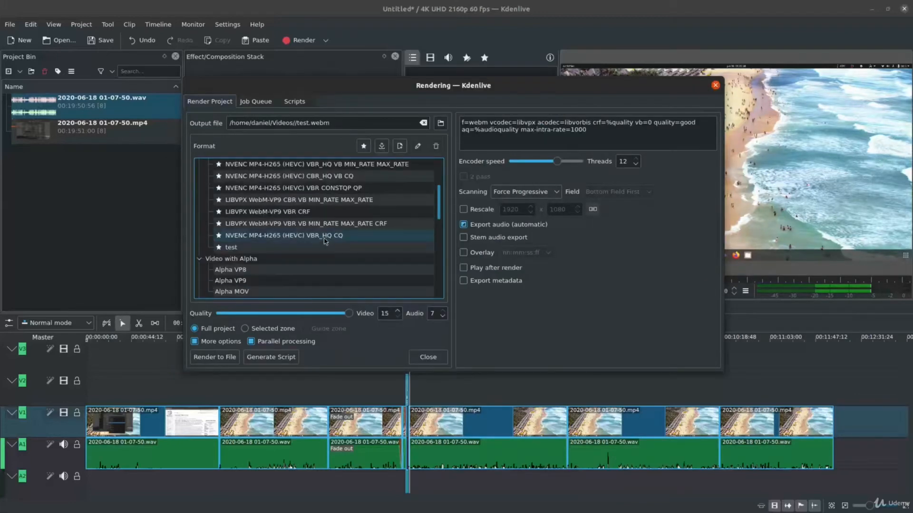
Render the full project with the edited test profile, using test2.mp4 as the output file name.
click(233, 249)
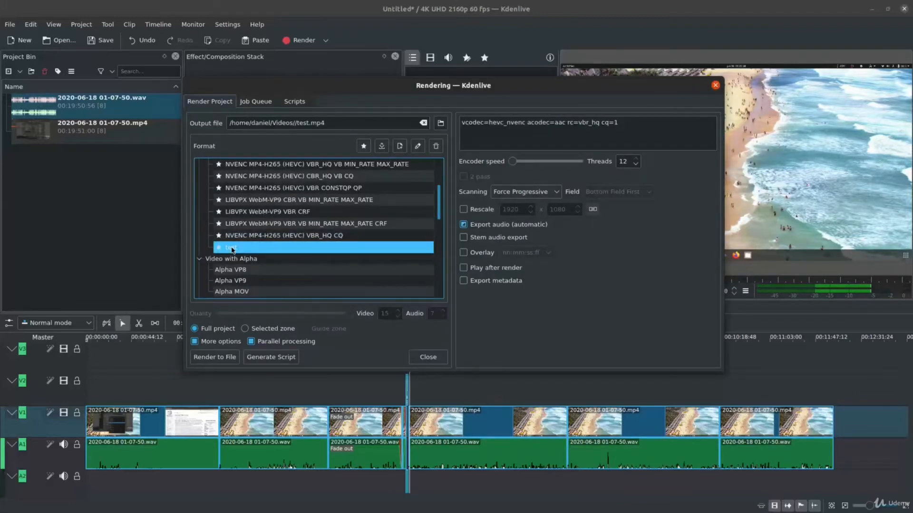
scroll(290, 204, up, 3)
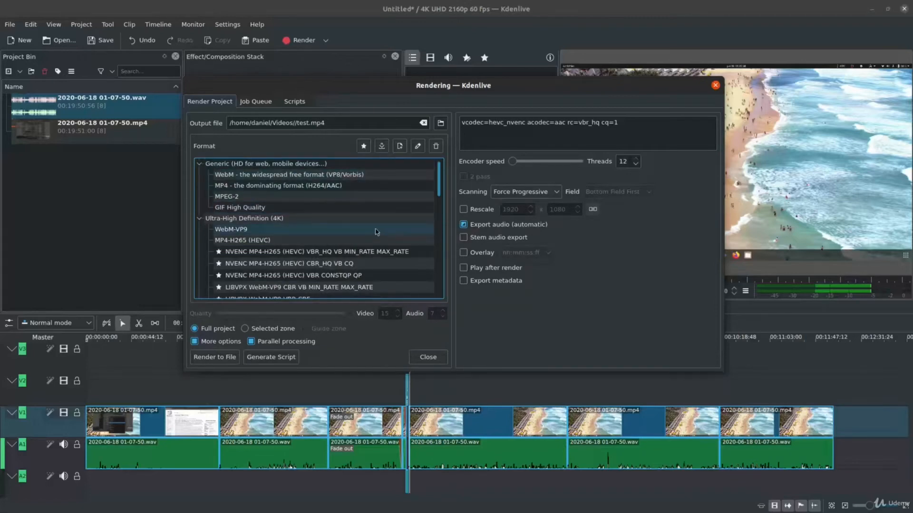
scroll(324, 224, down, 3)
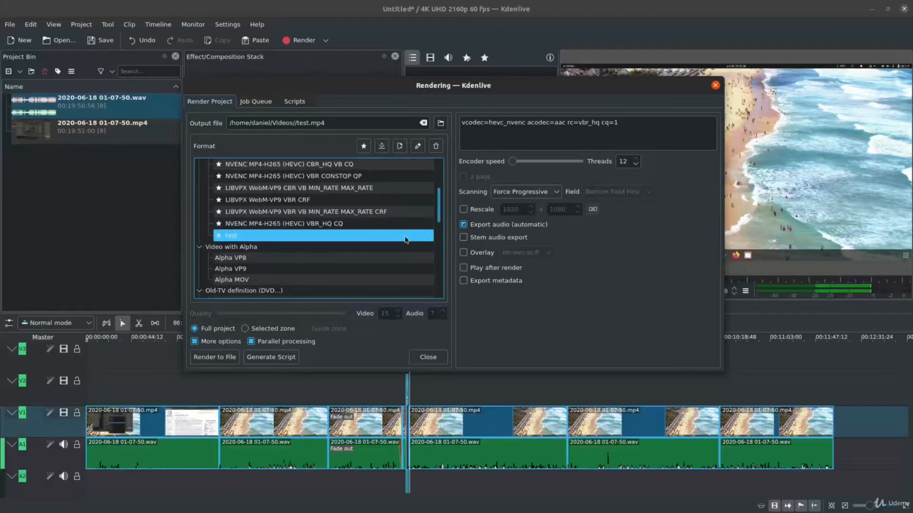
scroll(405, 239, up, 1)
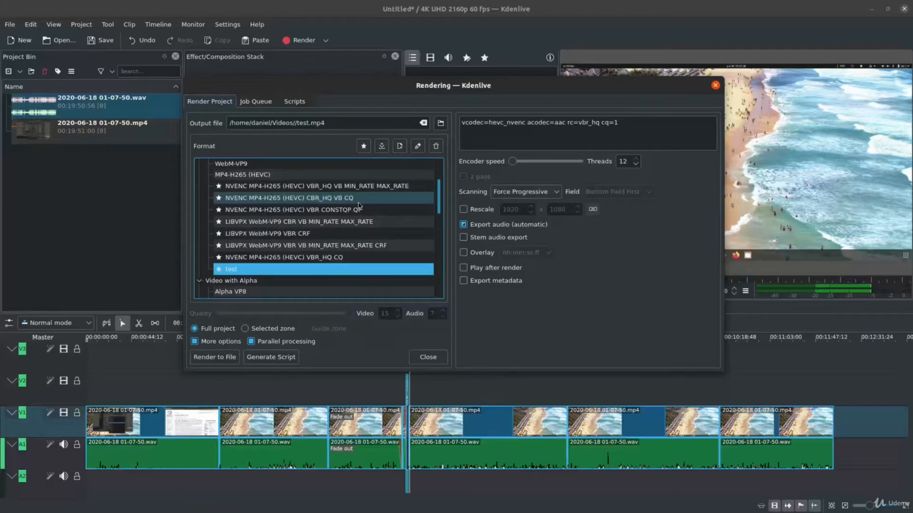
click(309, 123)
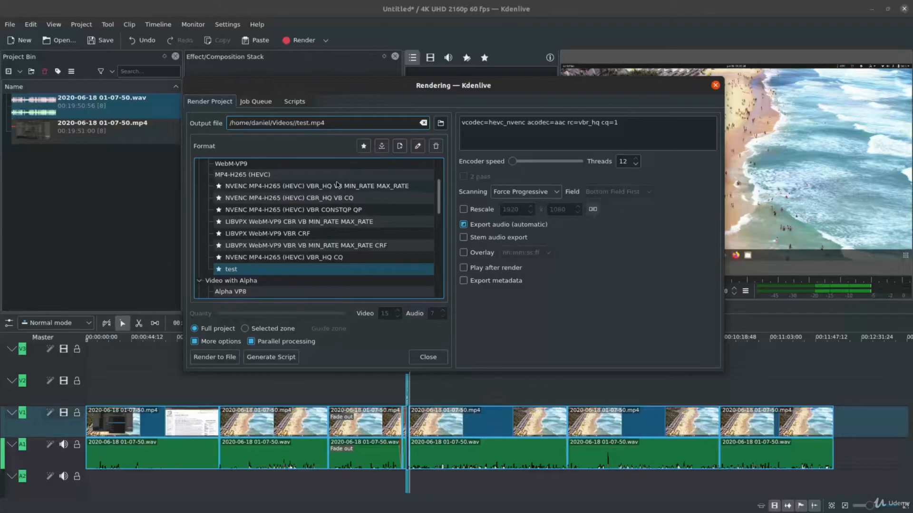
click(312, 122)
text(2)
click(215, 359)
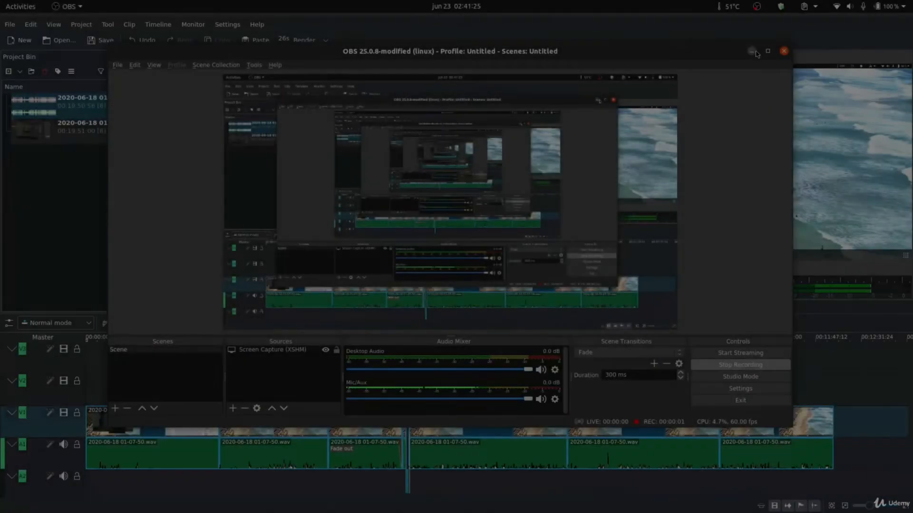
Clear the finished jobs from the render job queue.
click(752, 51)
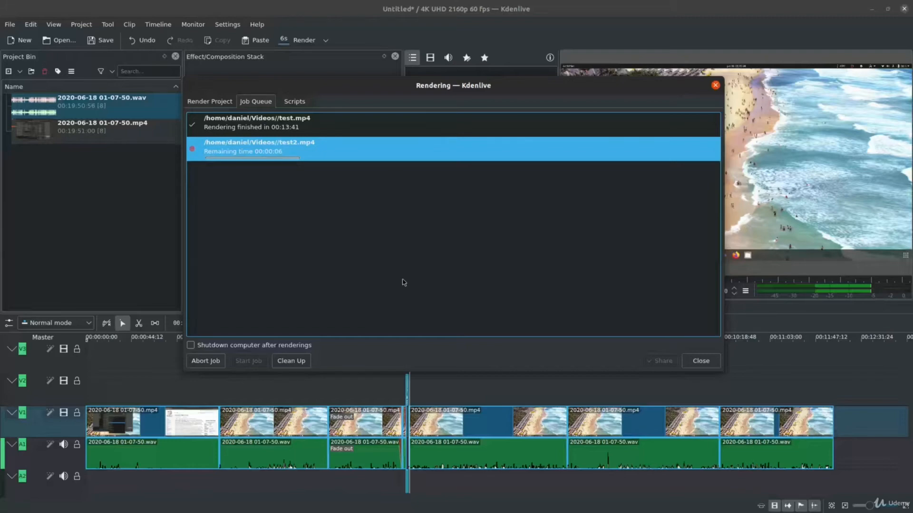
click(288, 361)
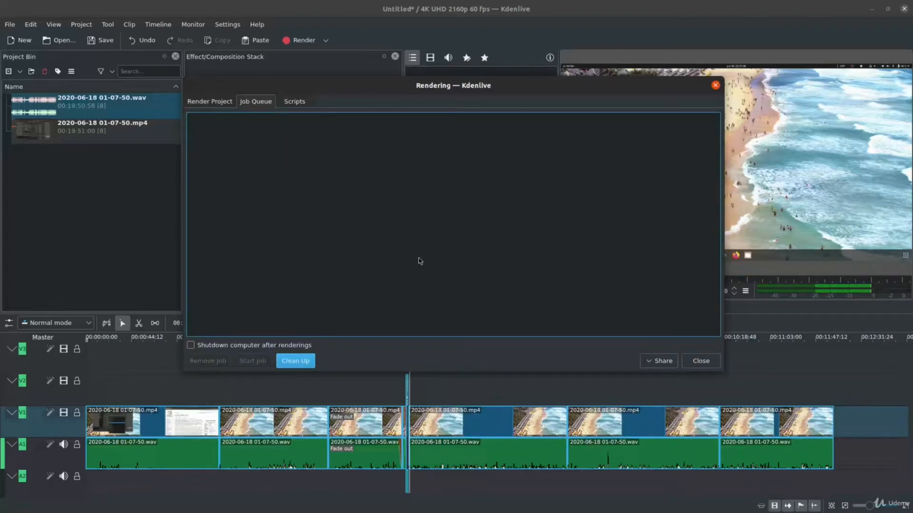
Switch to the Files window showing the Videos folder and open the properties of test2.mp4.
mouse_move(392, 503)
click(493, 505)
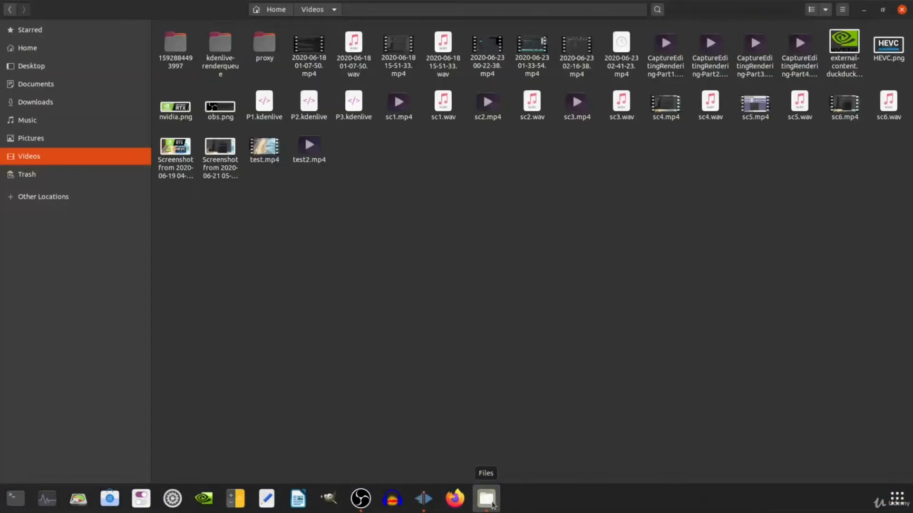
drag(309, 217, 348, 153)
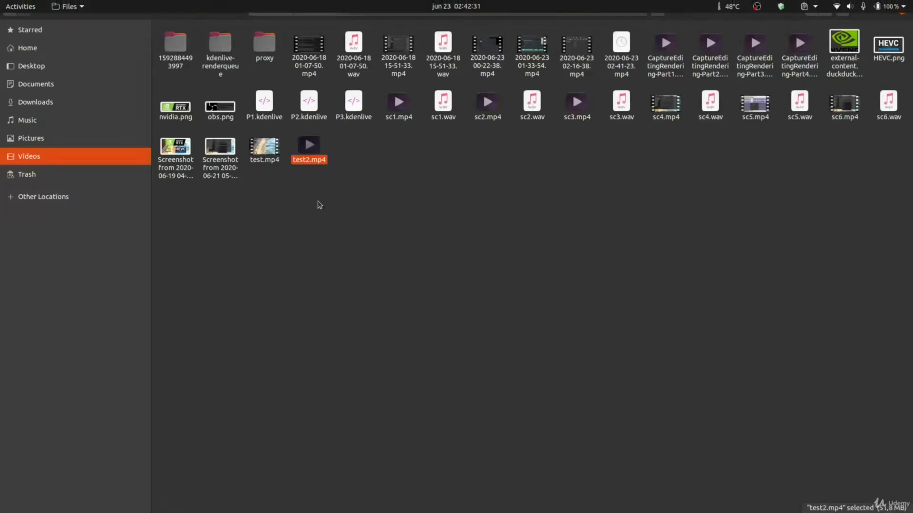
right_click(309, 155)
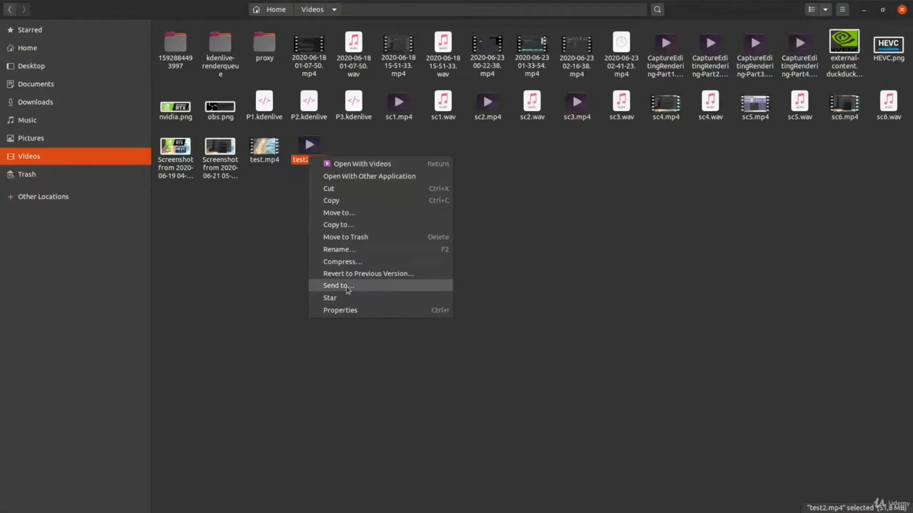
click(341, 310)
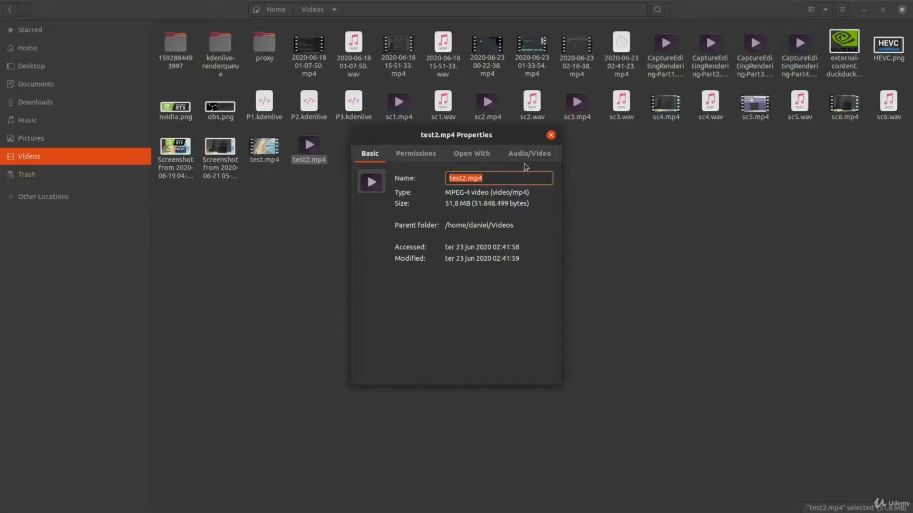
Examine the video bit rate, file size and audio bit rate of test2.mp4.
click(543, 161)
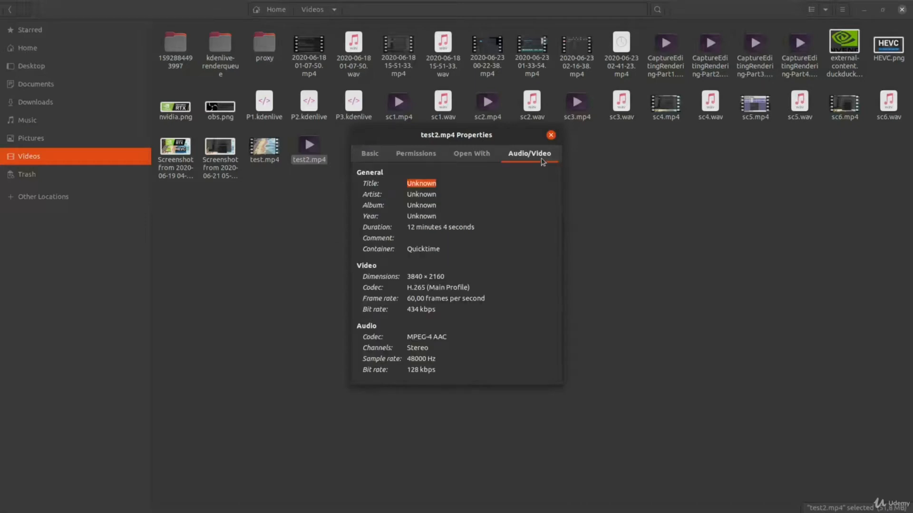
drag(436, 311, 407, 311)
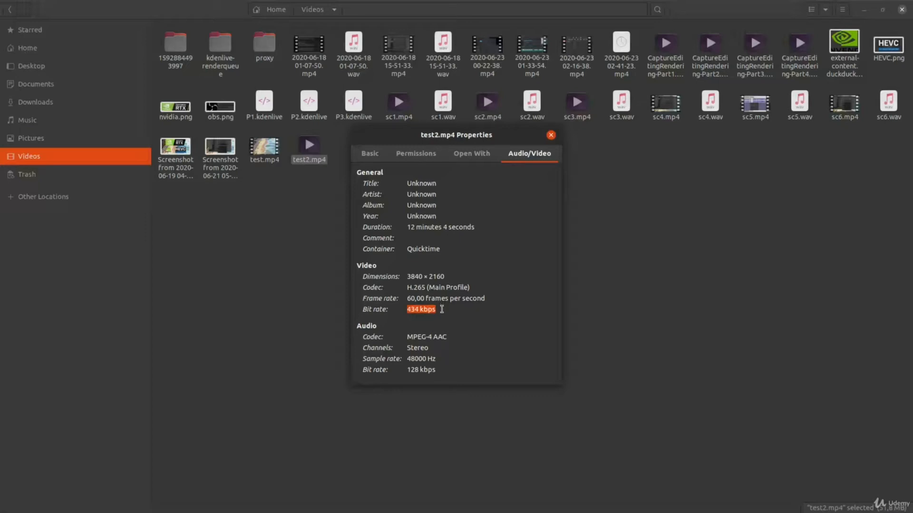
click(370, 154)
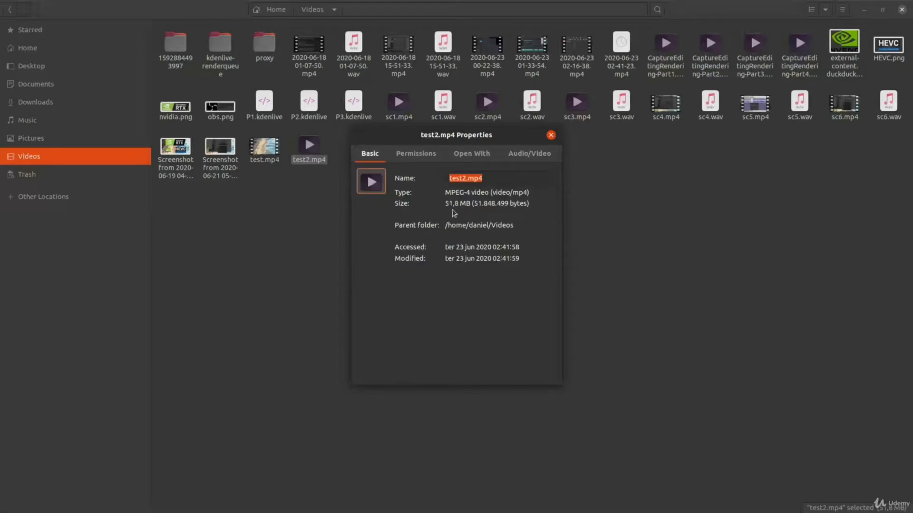
drag(445, 205, 471, 204)
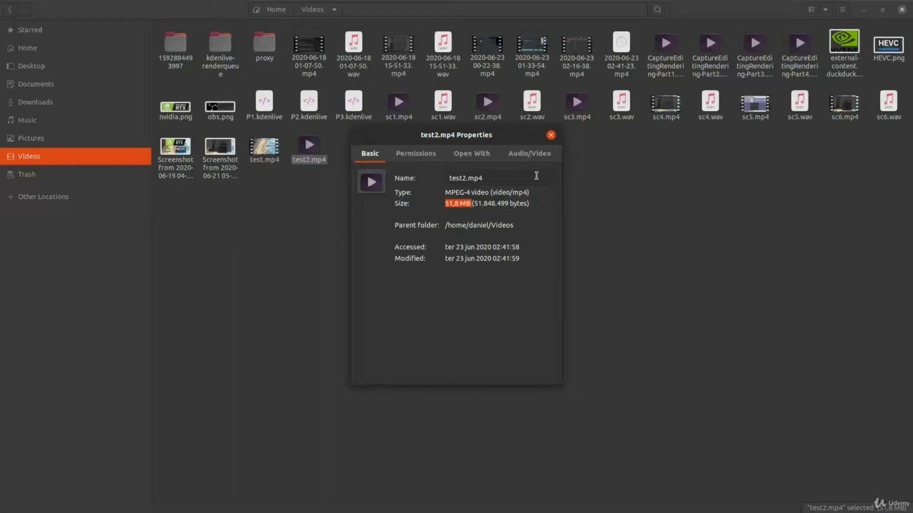
click(529, 160)
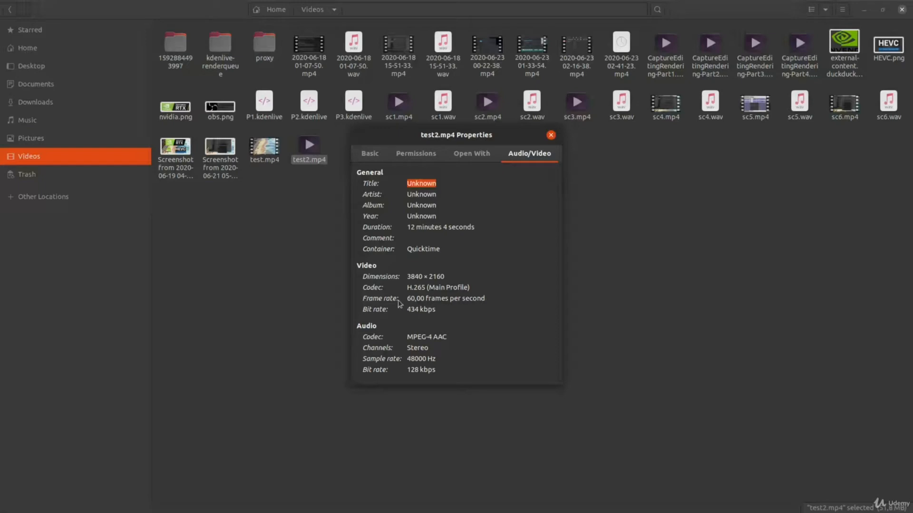
drag(441, 309, 405, 311)
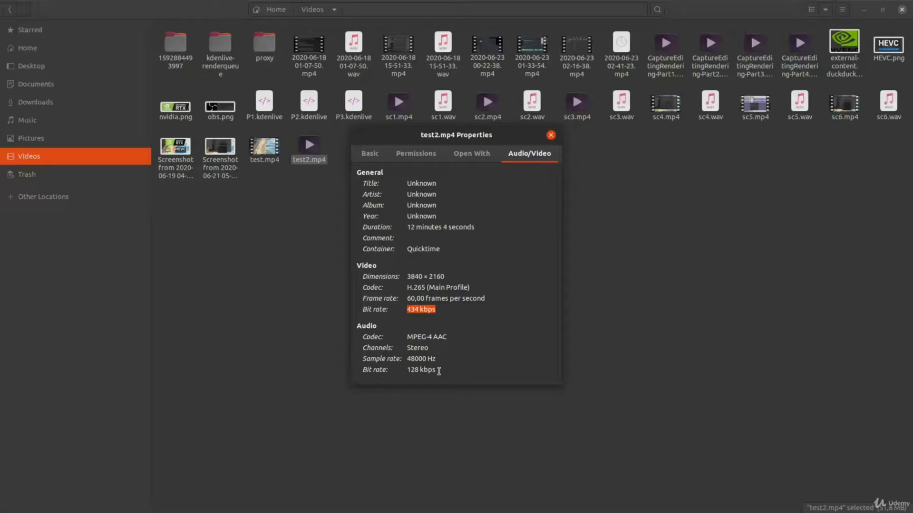
drag(438, 371, 405, 372)
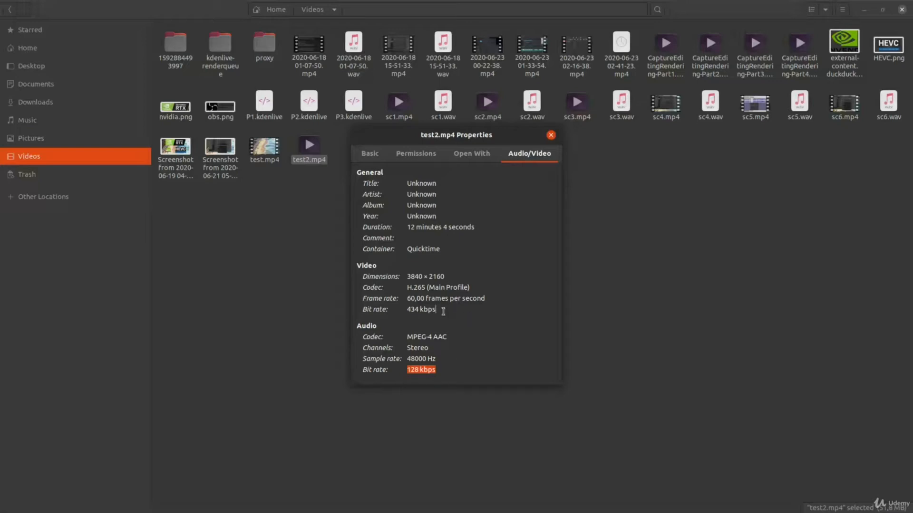
drag(436, 310, 406, 311)
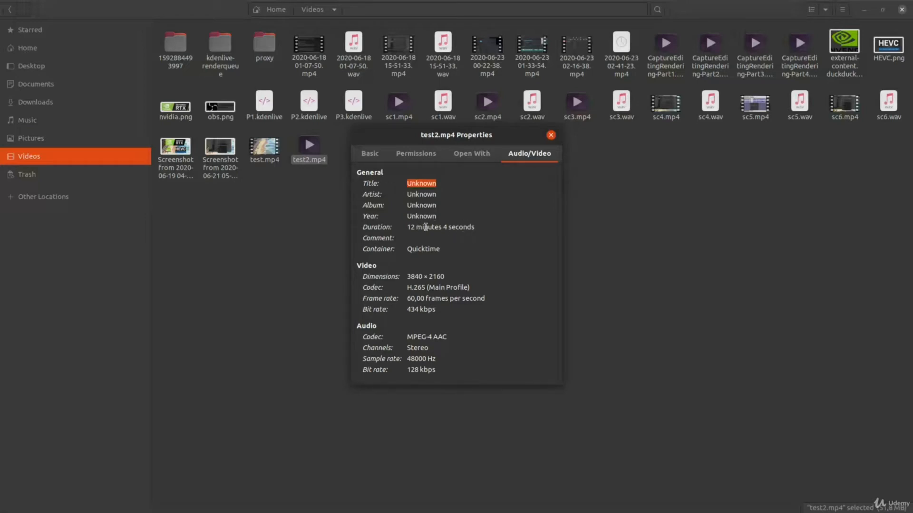
Recheck the file size of test2.mp4, close its properties and deselect the file.
click(371, 153)
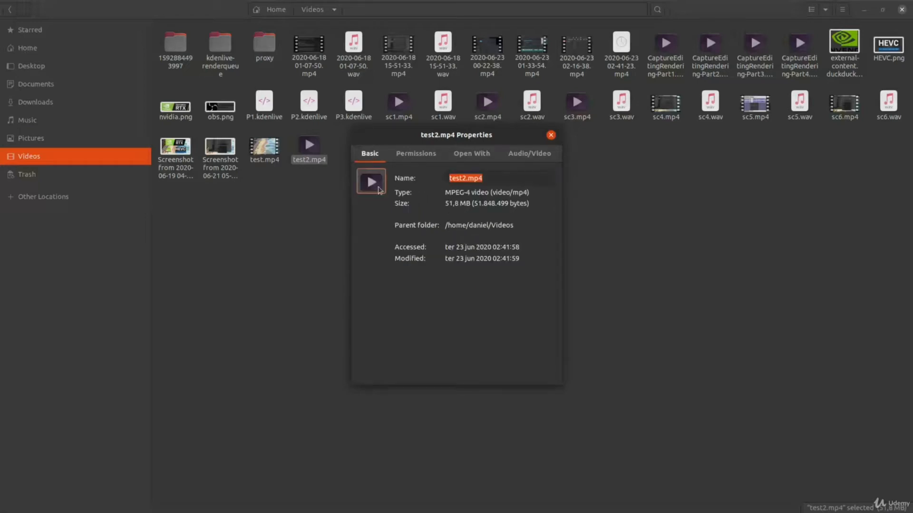
click(445, 204)
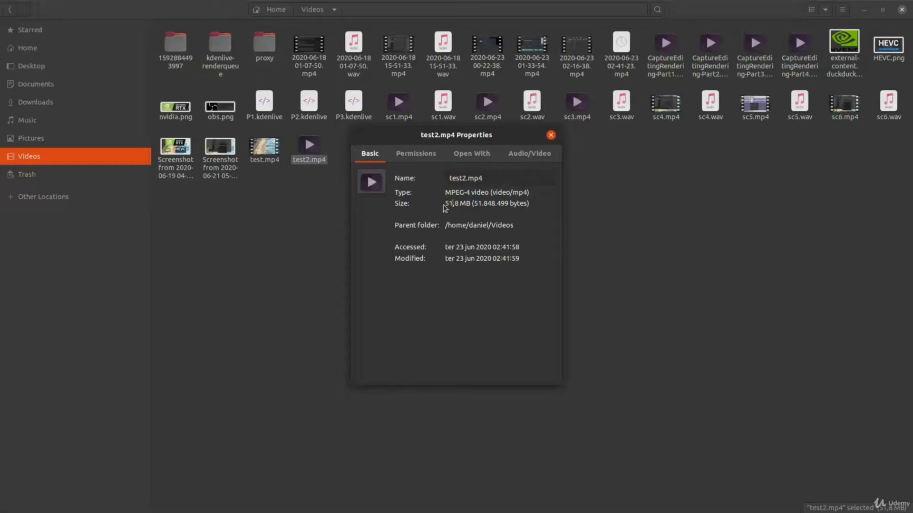
drag(444, 204, 451, 205)
click(550, 136)
click(366, 200)
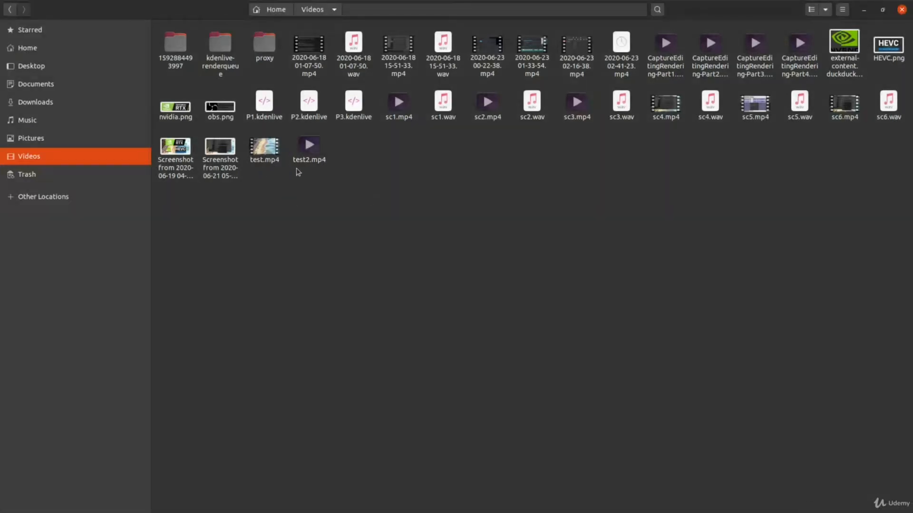
Reopen the properties of test2.mp4, check its video bit rate again and close the dialog.
click(309, 155)
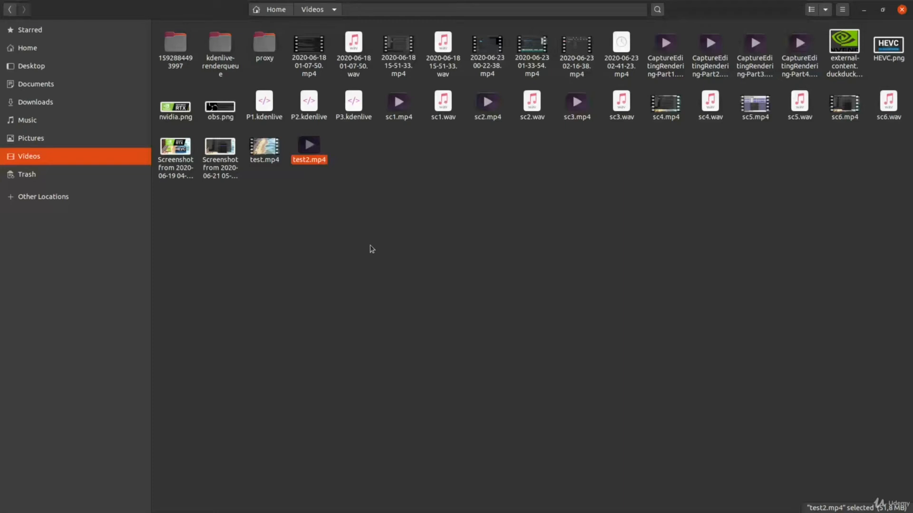
right_click(316, 165)
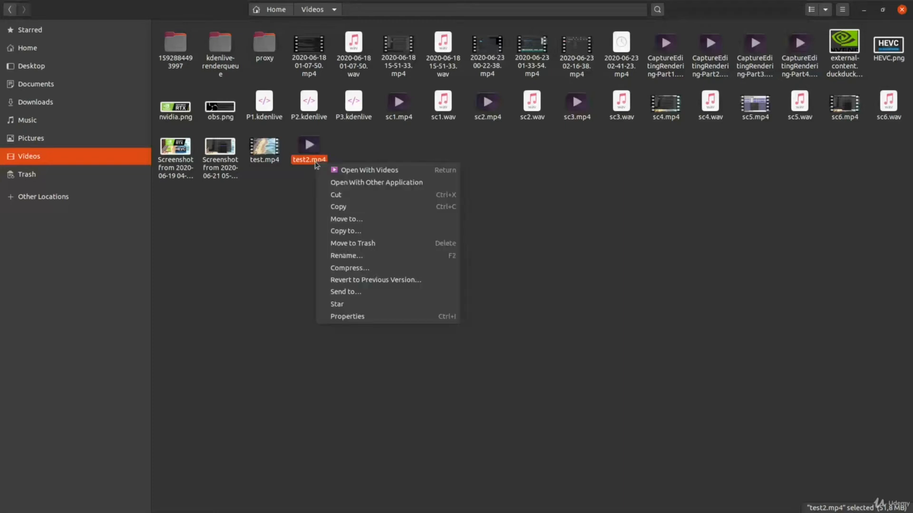
click(367, 316)
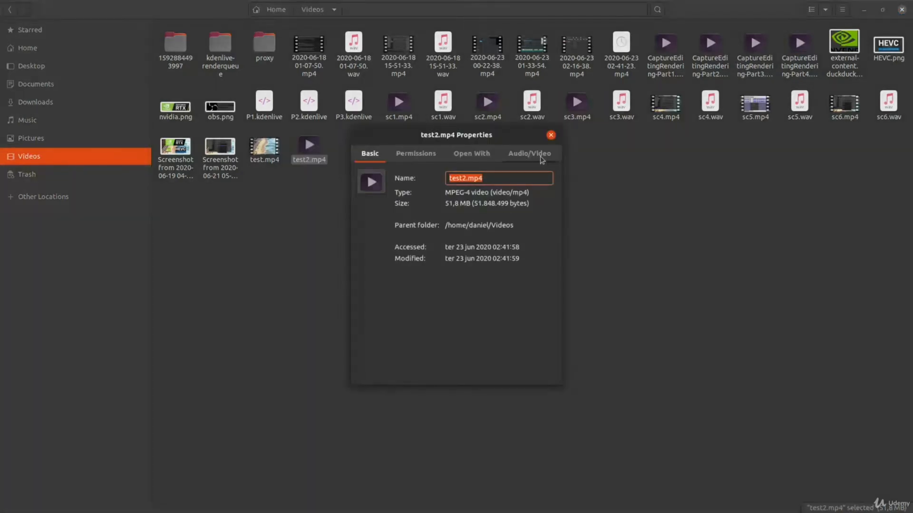
click(540, 157)
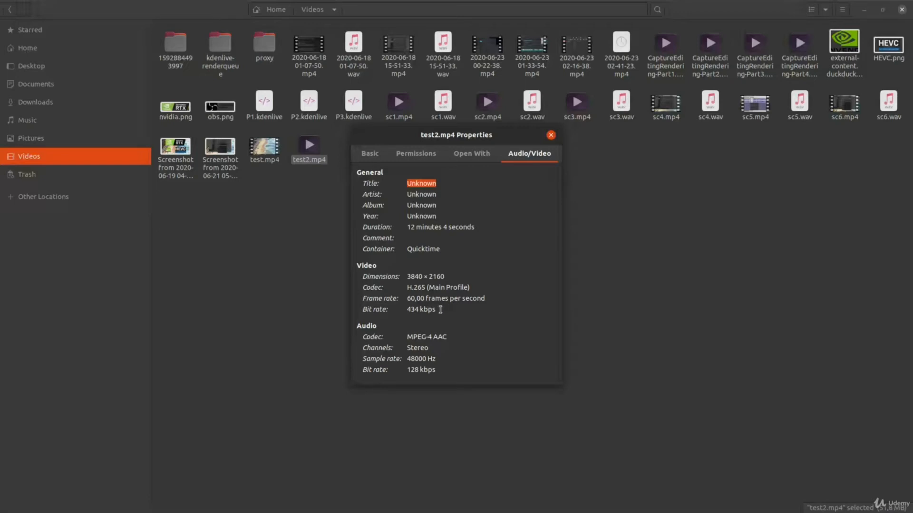
drag(438, 309, 405, 311)
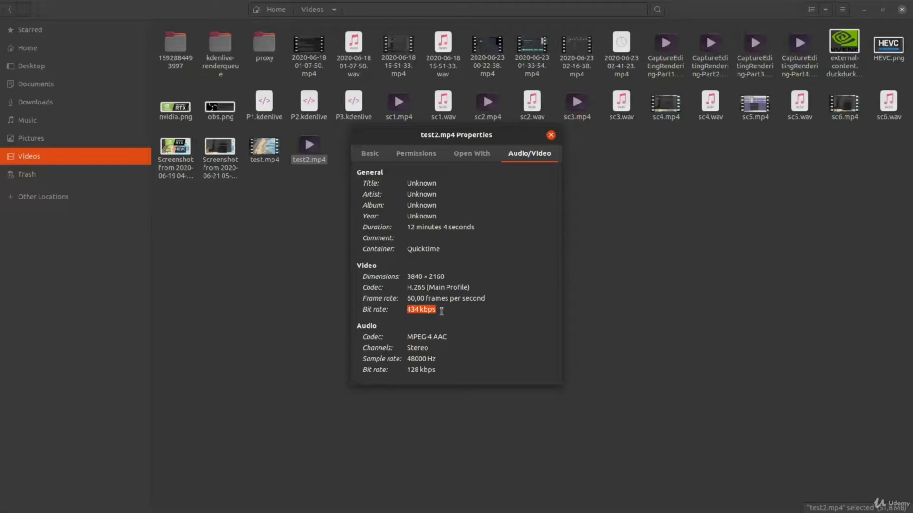
click(442, 311)
click(550, 137)
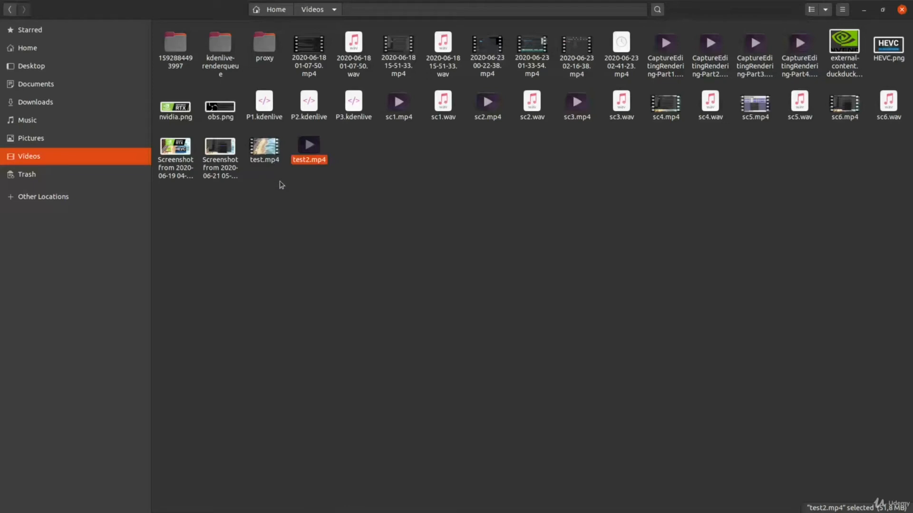
Compare the file sizes of test.mp4 and test2.mp4 and start playing test2.mp4.
click(271, 156)
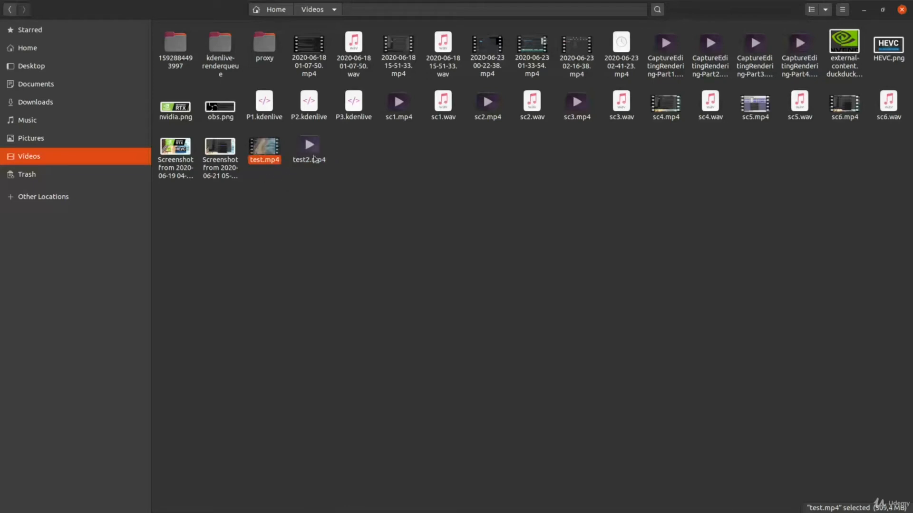
click(313, 158)
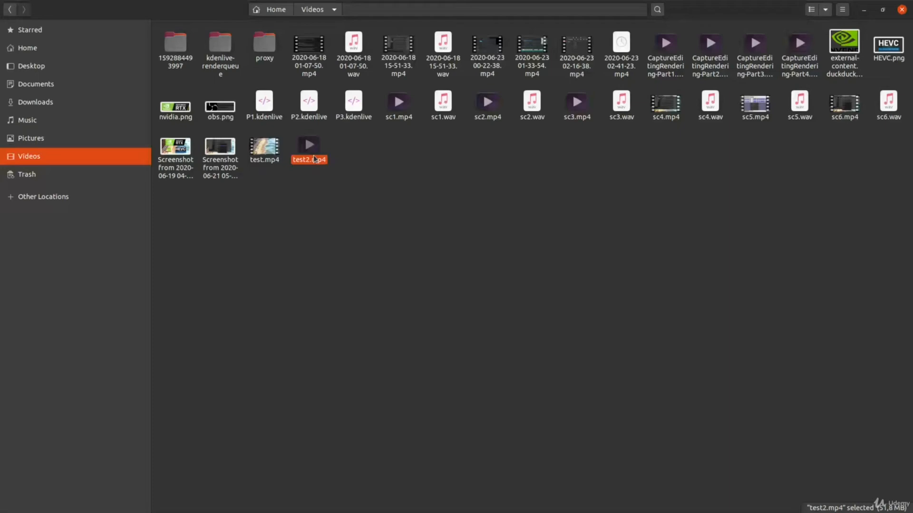
double_click(314, 158)
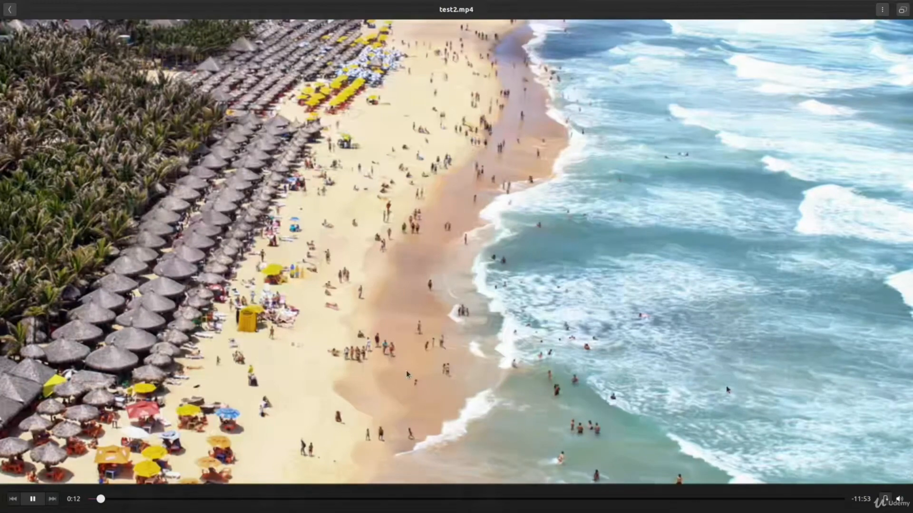
Skip to several points throughout test2.mp4 to examine the picture quality of the rendered video.
click(156, 500)
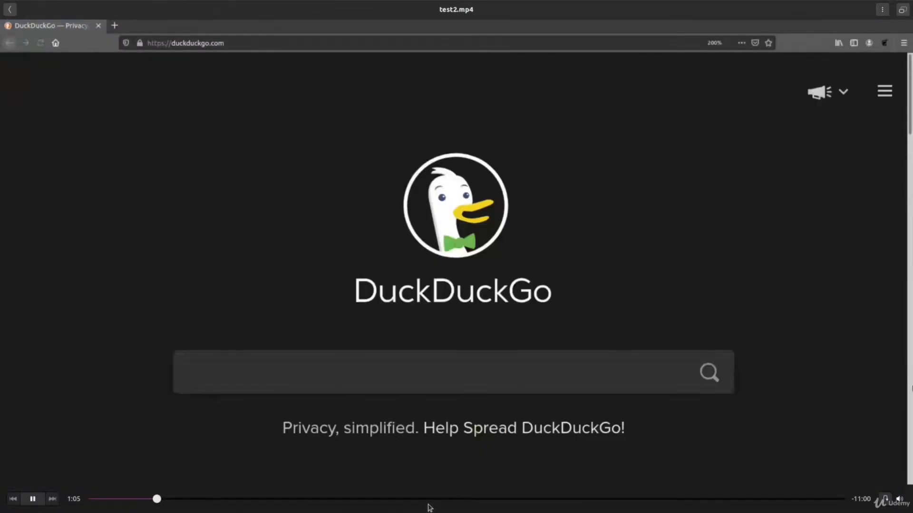
click(424, 499)
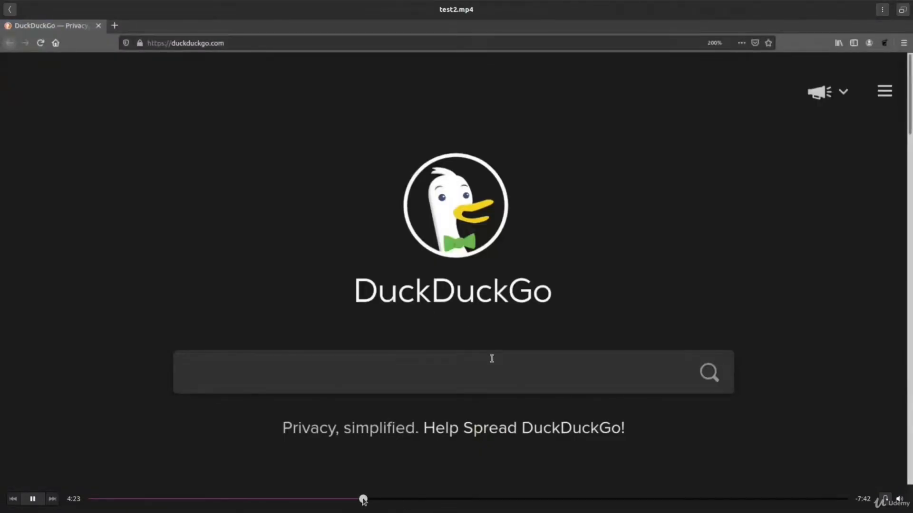
click(441, 499)
click(585, 499)
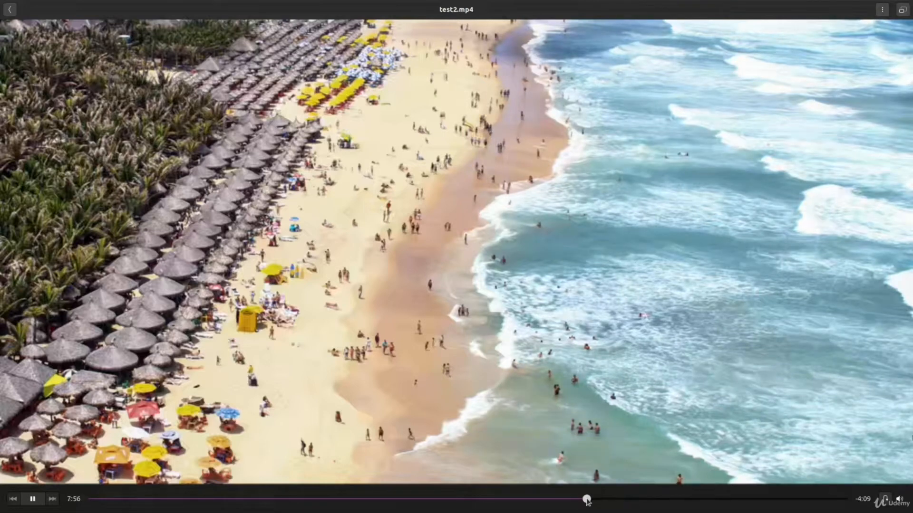
click(708, 499)
click(804, 499)
click(273, 499)
click(180, 499)
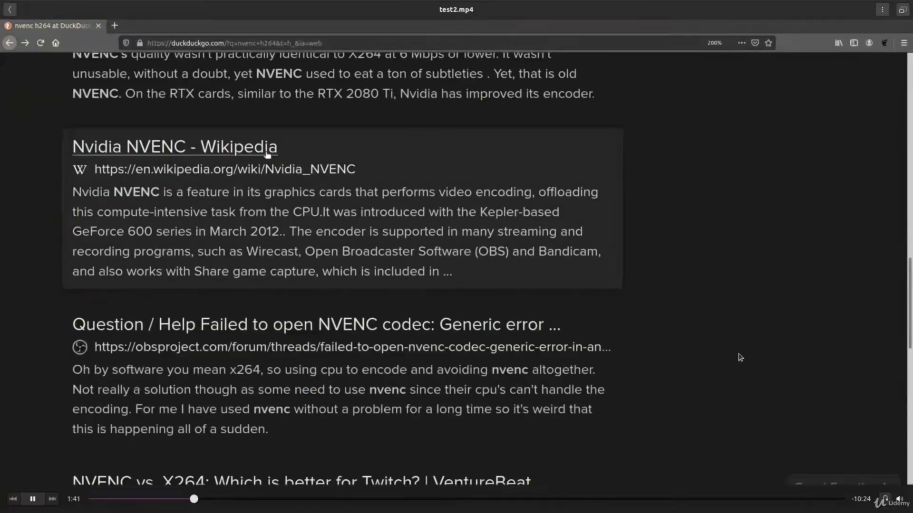
key(Home)
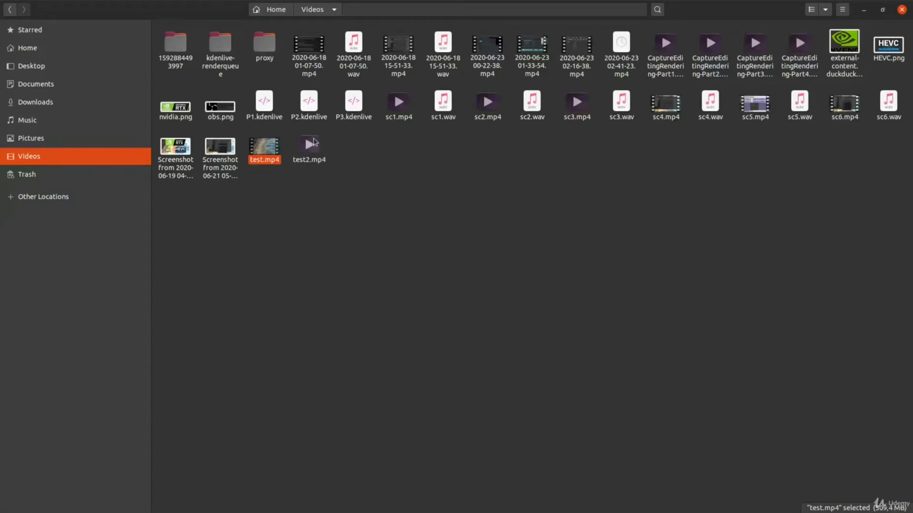
Play test.mp4, replay its opening seconds to examine the picture quality, and close the player.
double_click(266, 153)
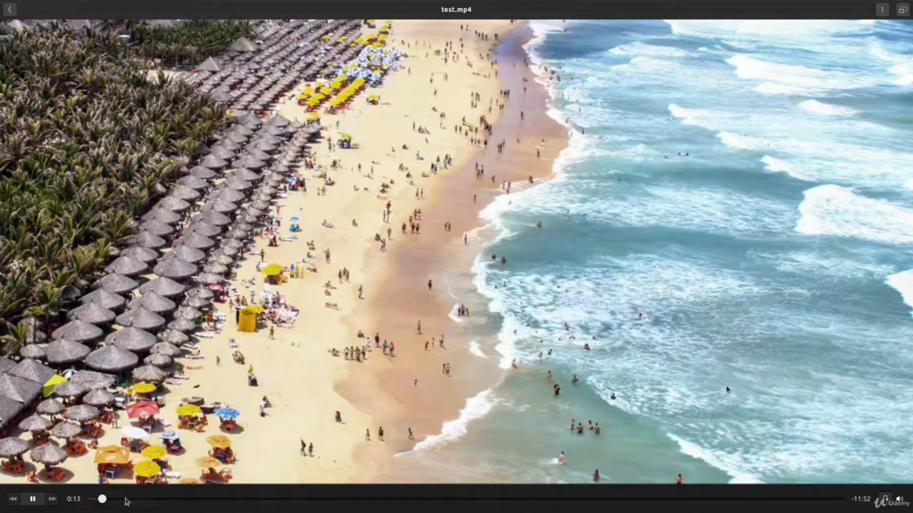
mouse_move(127, 502)
mouse_down()
mouse_move(328, 503)
mouse_move(107, 499)
mouse_move(114, 496)
mouse_up()
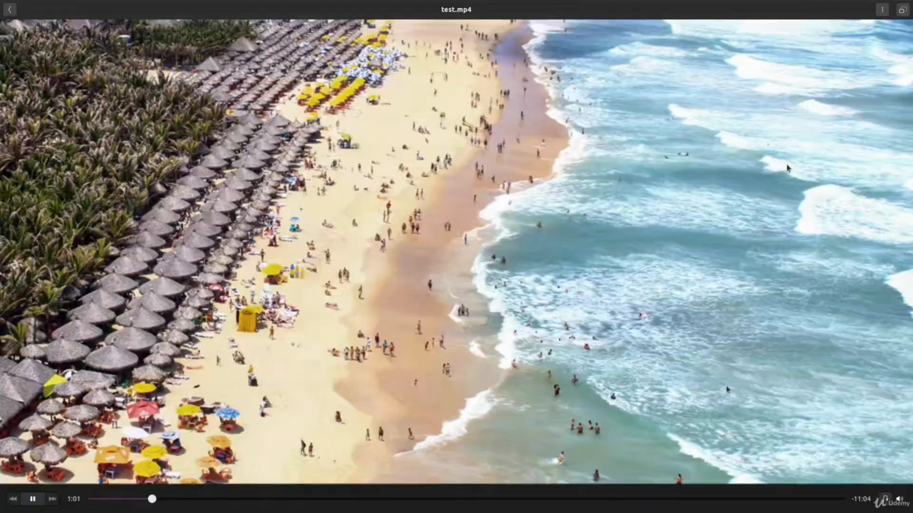
key(Escape)
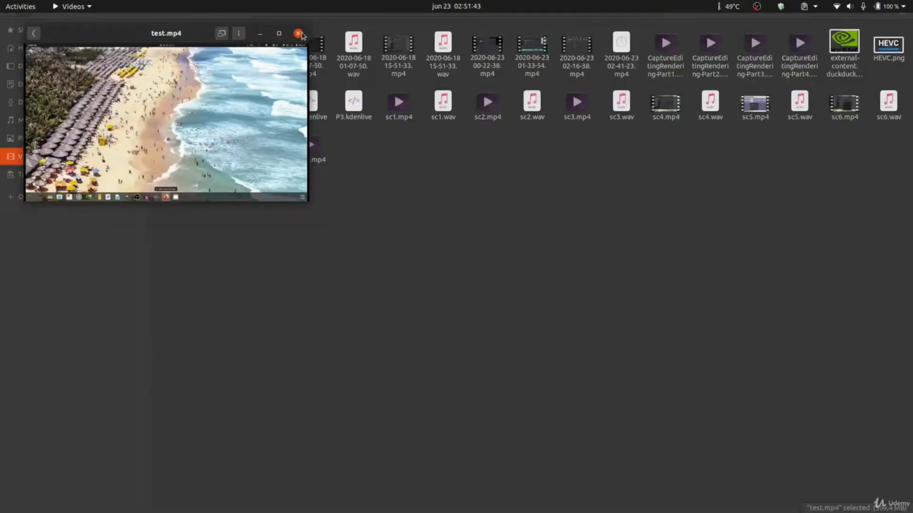
click(298, 33)
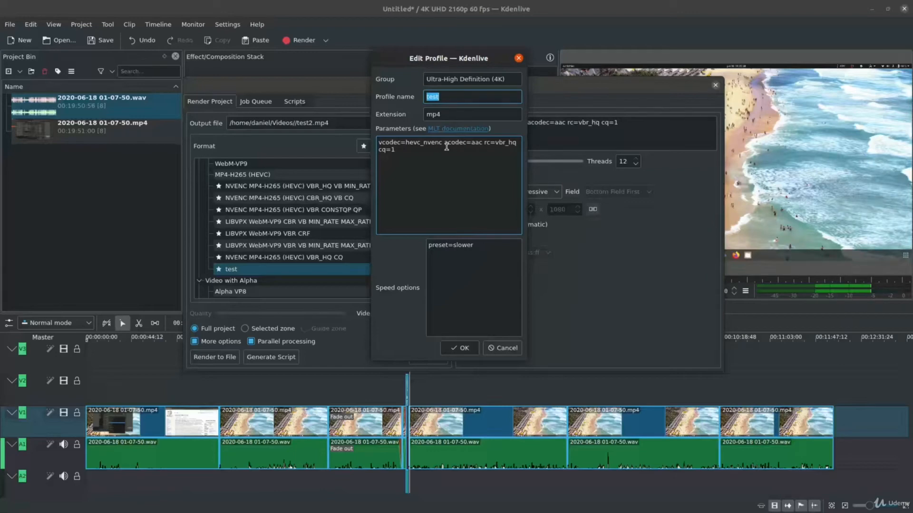
In the test render profile's parameters, change rc to cbr_hq and replace the cq setting with vb=30000KB.
click(496, 143)
key(BackSpace)
text(c)
key(BackSpace)
key(BackSpace)
key(BackSpace)
key(BackSpace)
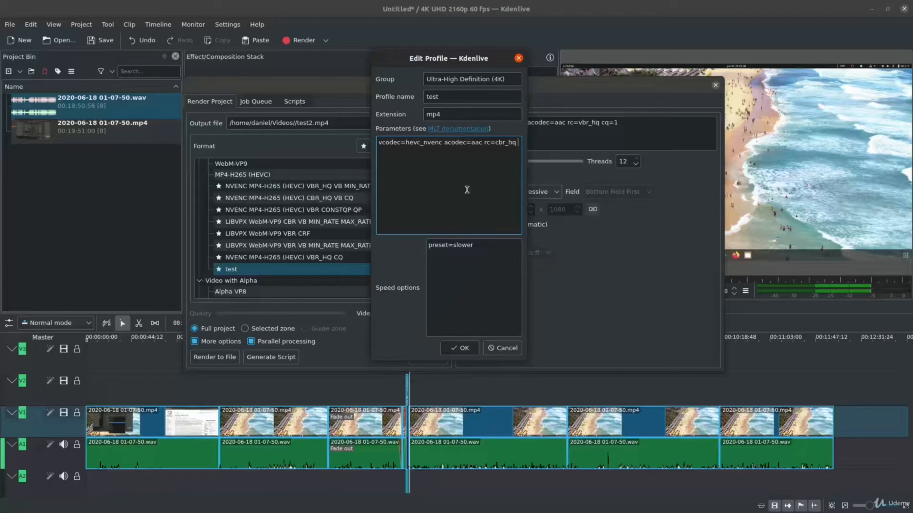
text(vb)
text(=50)
text(000)
text(KB)
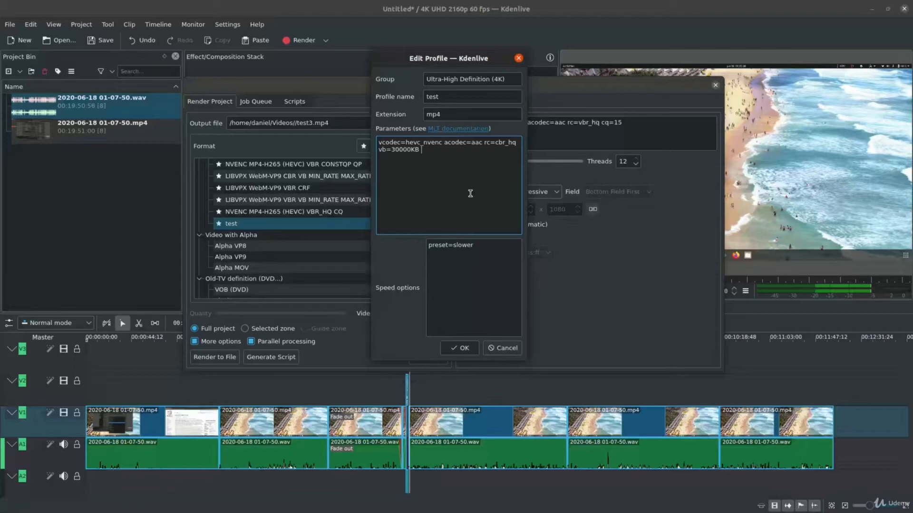
Add minrate=30000KB and maxrate=30000KB to the test profile's parameters and save the profile.
text(minrate=30000 maxrate=30000)
key(Right)
key(Right)
key(Right)
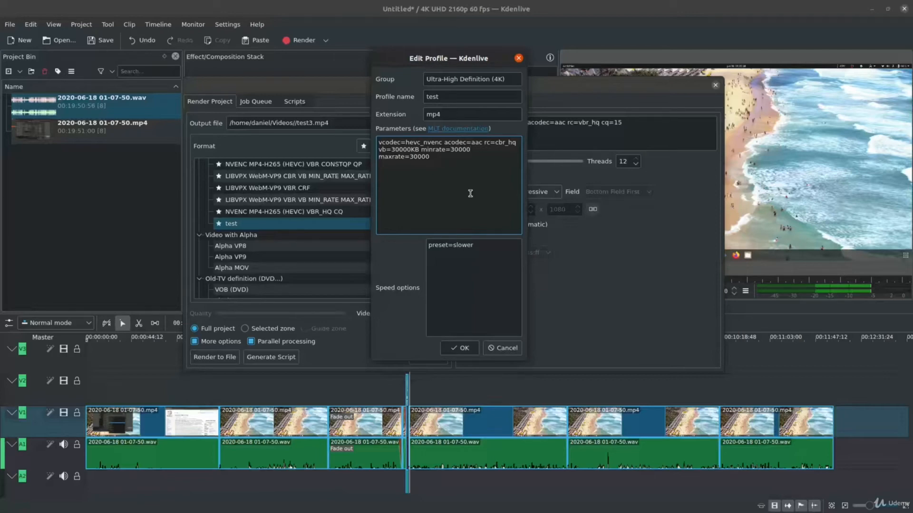
text(KB)
text(KB)
click(459, 347)
Select the test profile among the Ultra-High Definition (4K) formats and render the full project to test3.mp4.
scroll(367, 206, down, 5)
scroll(367, 206, down, 1)
click(367, 224)
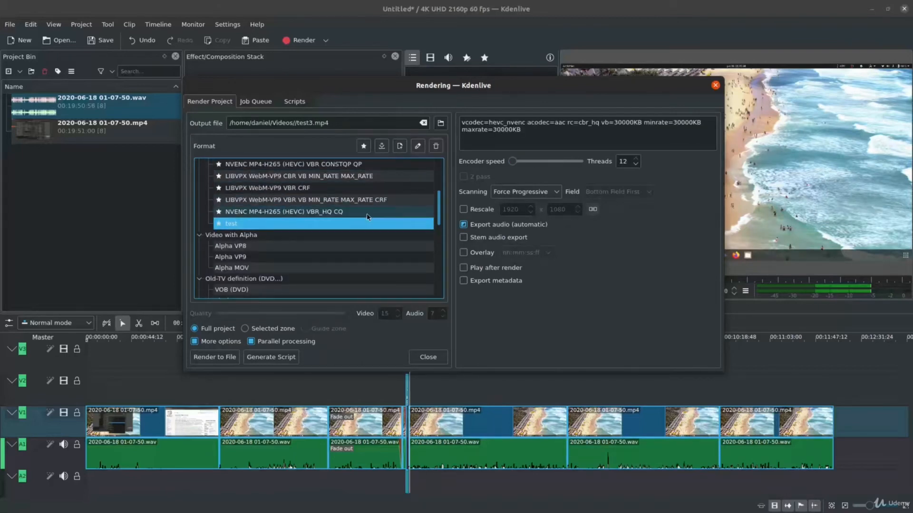
scroll(375, 210, up, 4)
scroll(382, 203, down, 4)
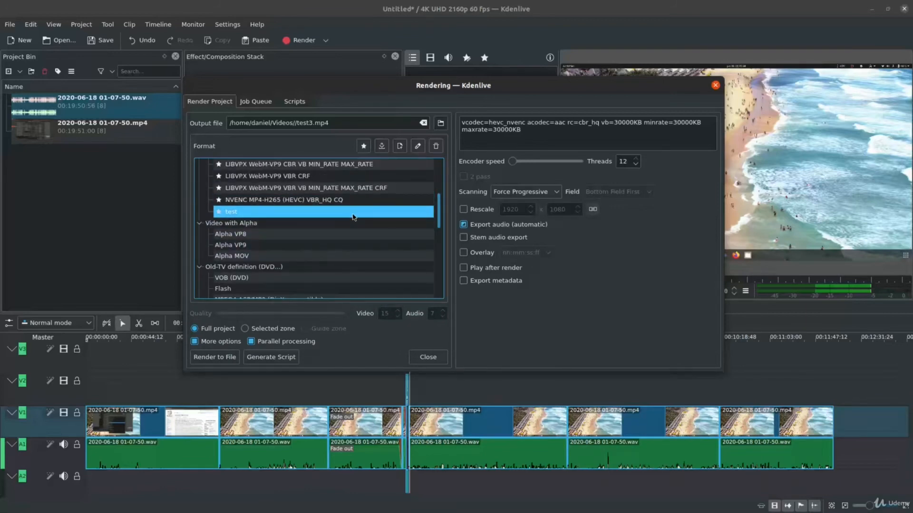
scroll(354, 217, up, 4)
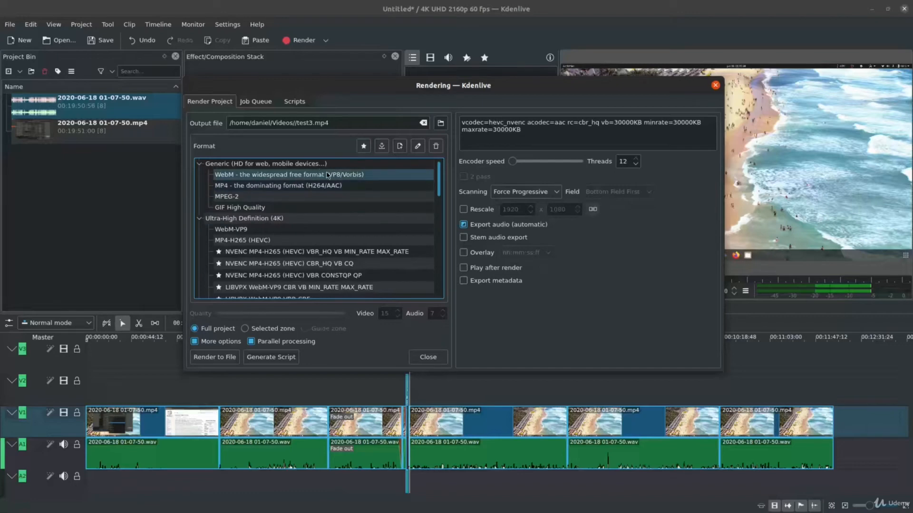
scroll(366, 272, down, 3)
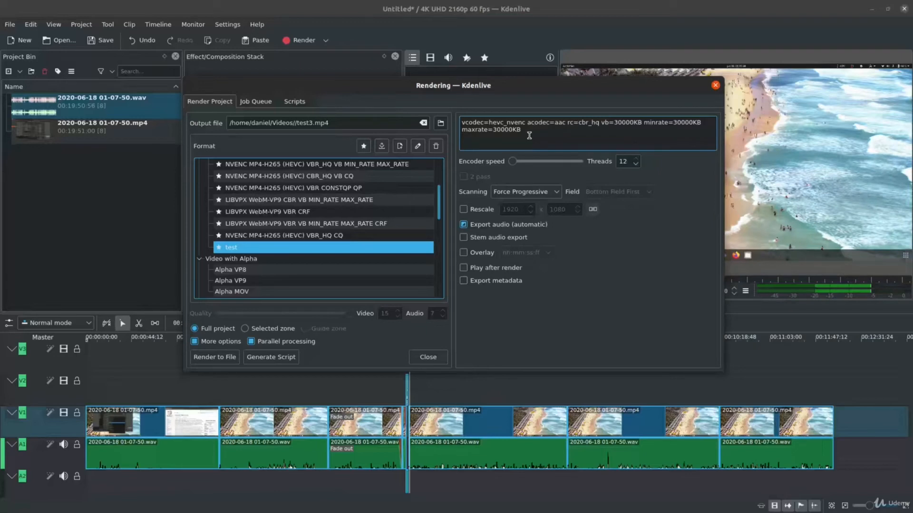
click(228, 361)
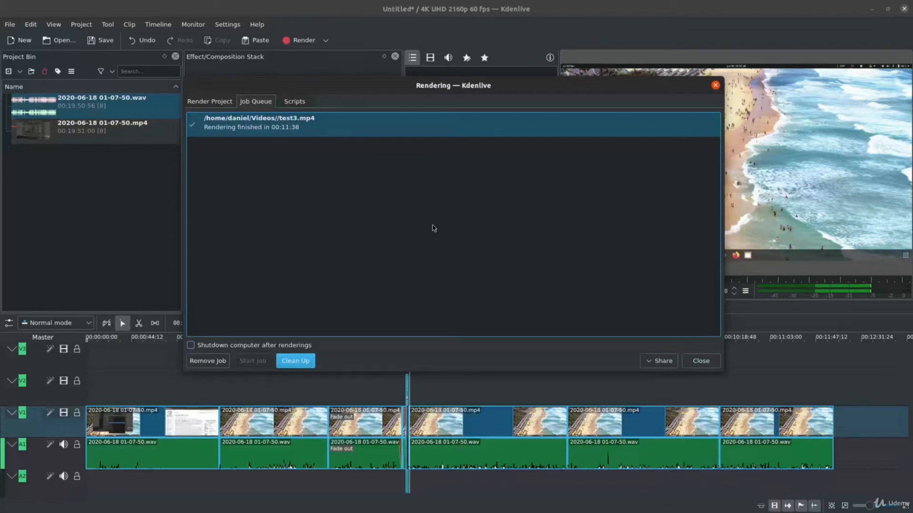
Clean up the finished render job and switch to the Files window showing the Videos folder.
click(295, 362)
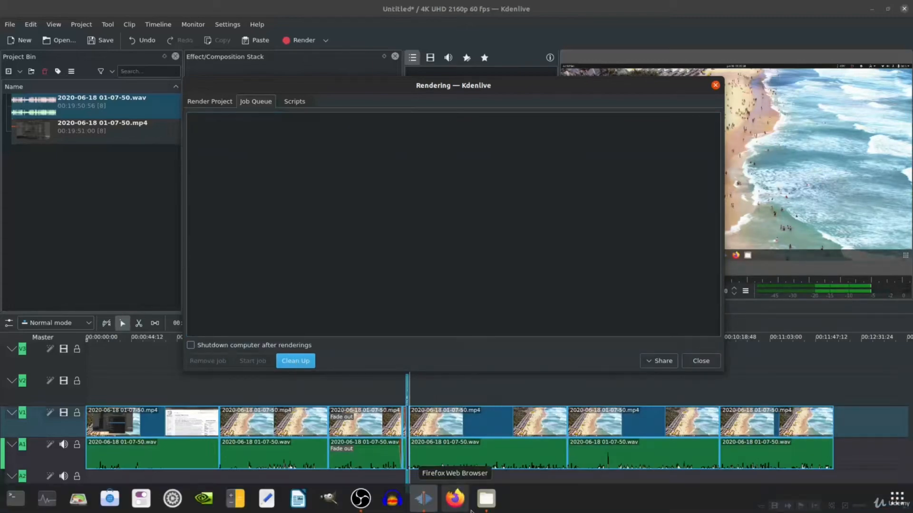
click(486, 504)
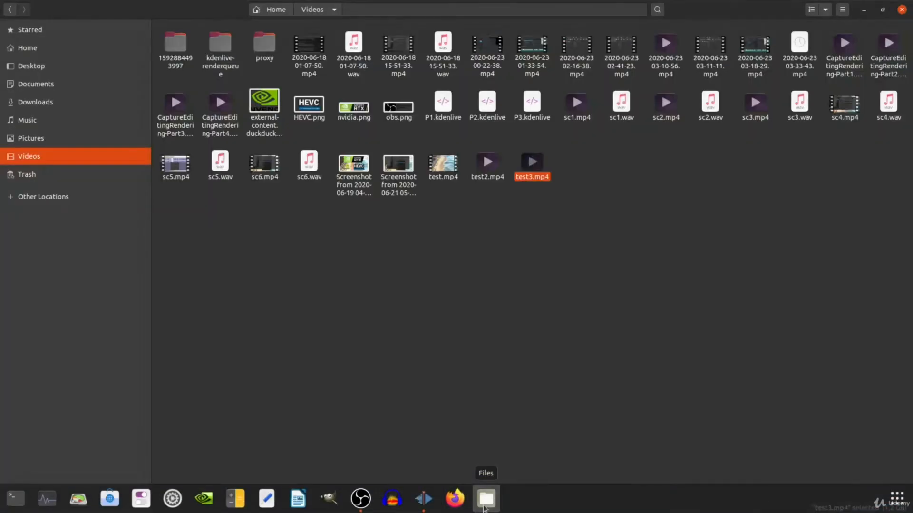
click(500, 319)
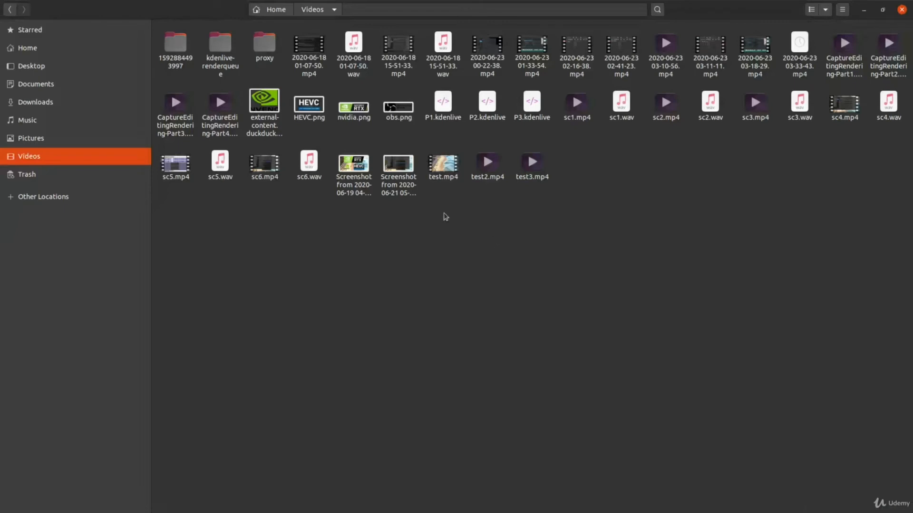
Compare the file sizes of test.mp4, test2.mp4 and test3.mp4 in the Videos folder.
drag(442, 215, 557, 159)
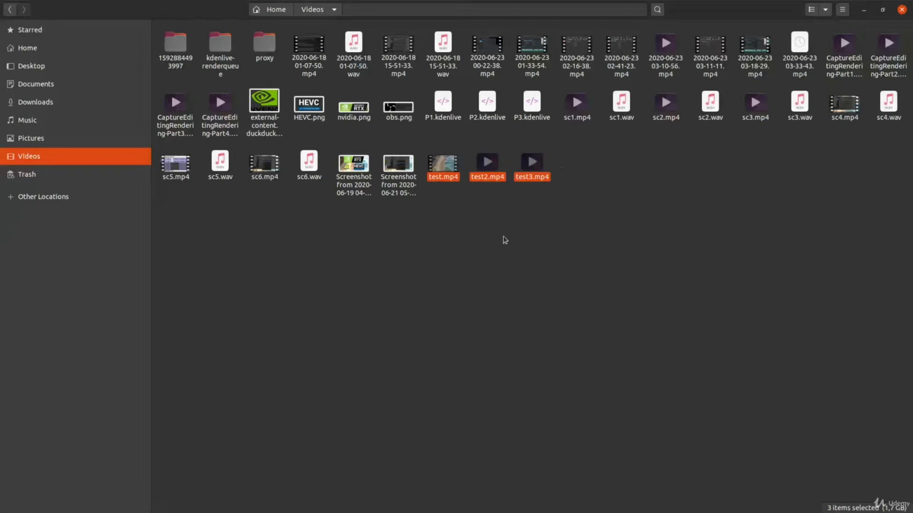
click(540, 229)
drag(544, 210, 571, 164)
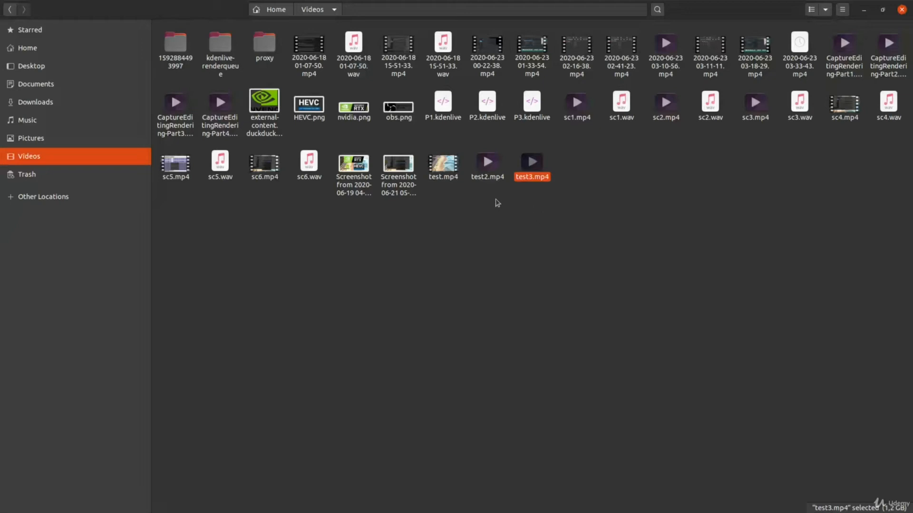
click(482, 154)
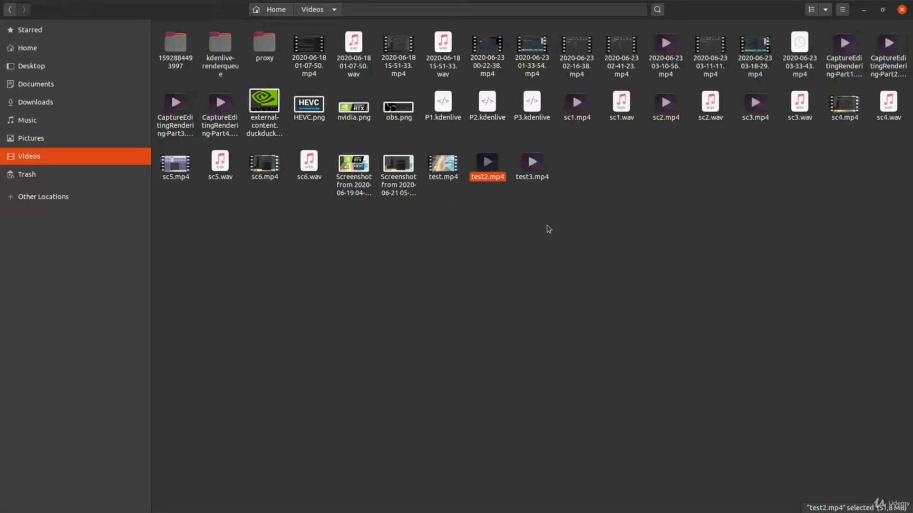
click(532, 171)
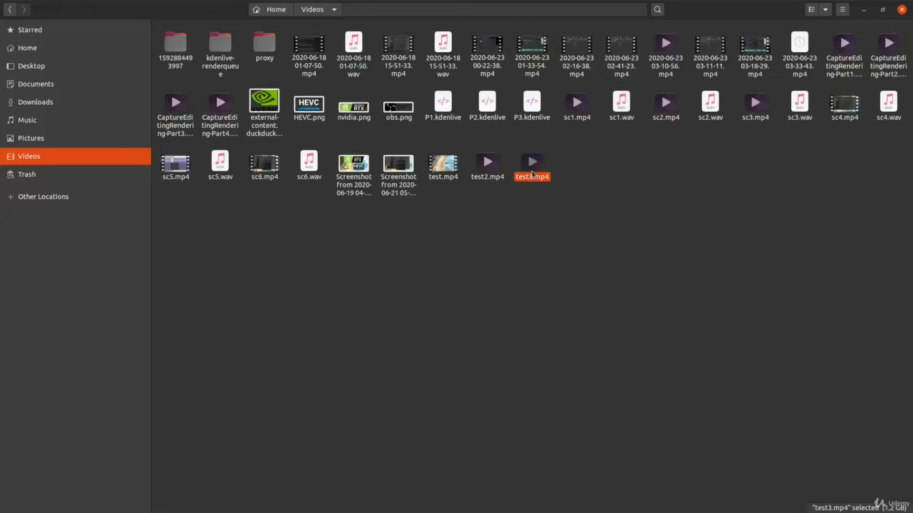
Open the properties of test3.mp4, check its video bit rate and close the dialog.
right_click(532, 171)
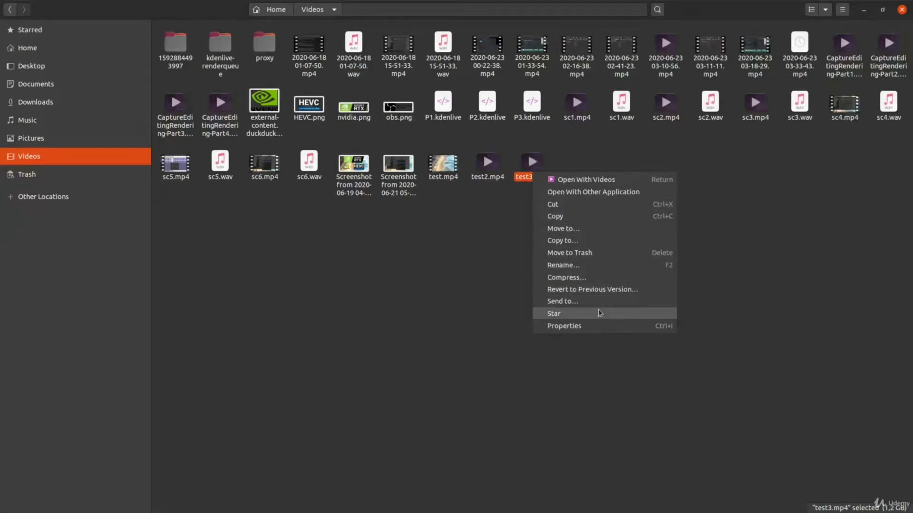
click(594, 326)
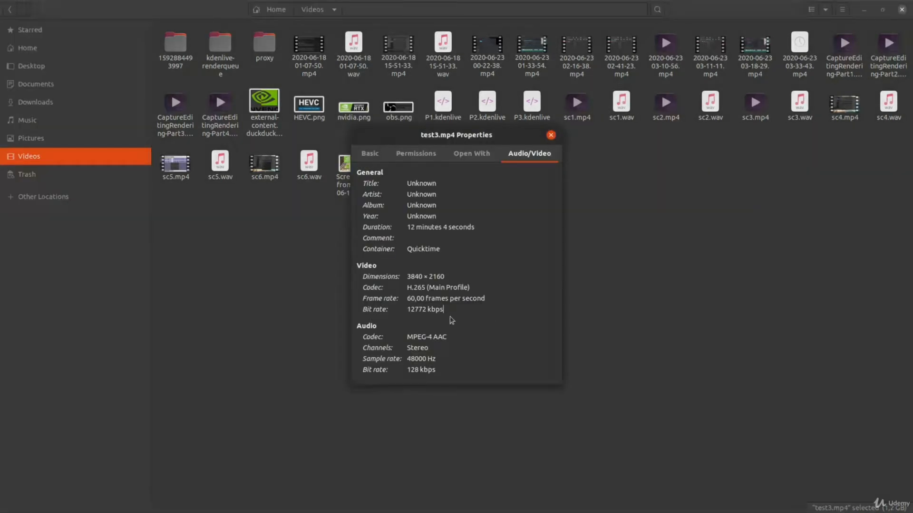
drag(415, 309, 407, 309)
click(550, 136)
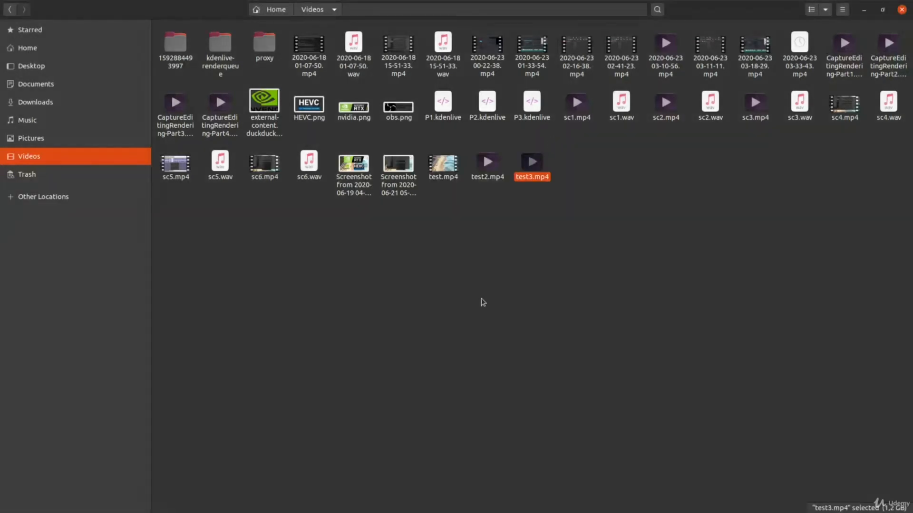
Open test3.mp4 in VLC media player and display its media information.
right_click(530, 180)
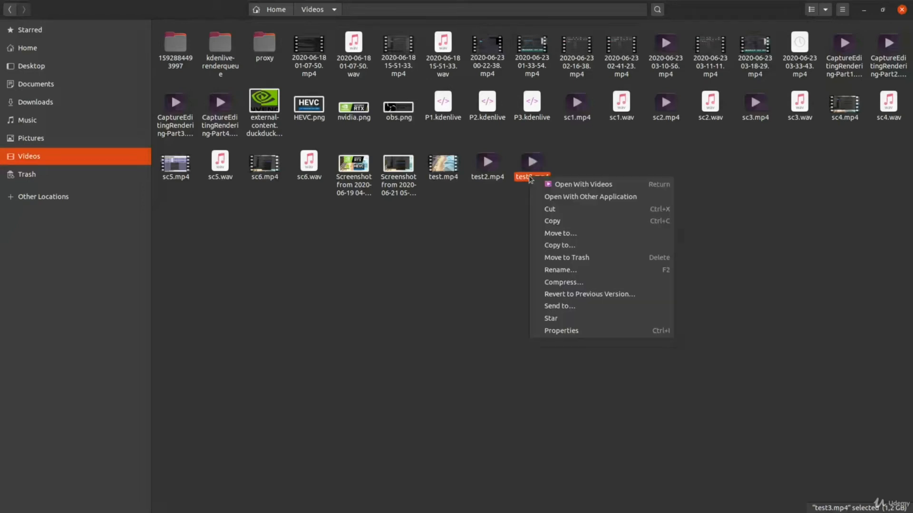
click(566, 196)
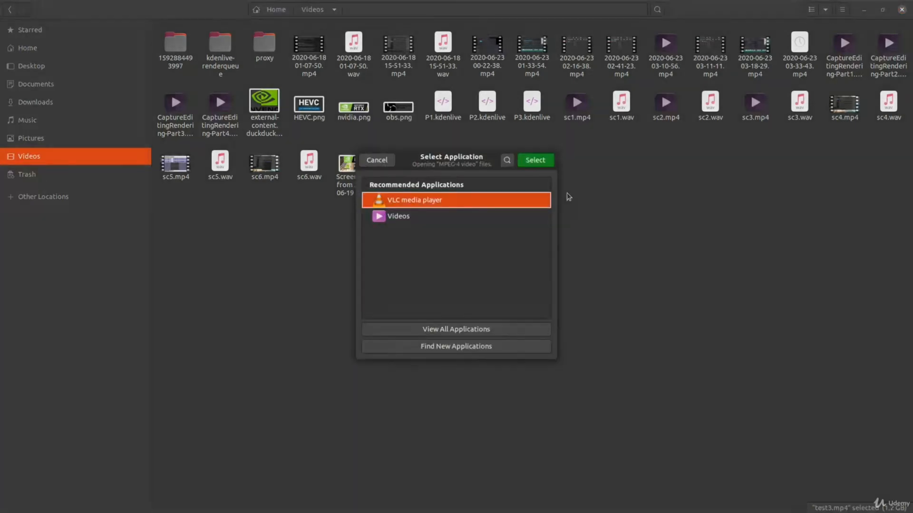
double_click(468, 202)
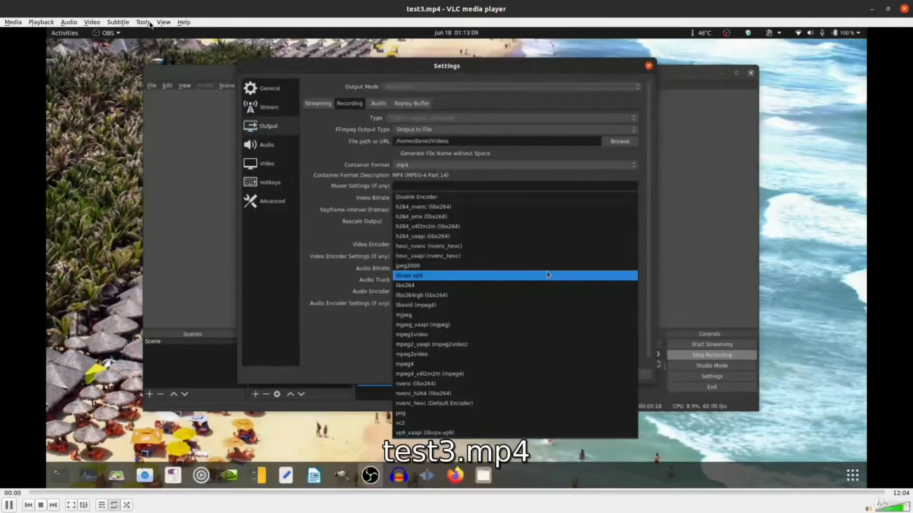
click(147, 22)
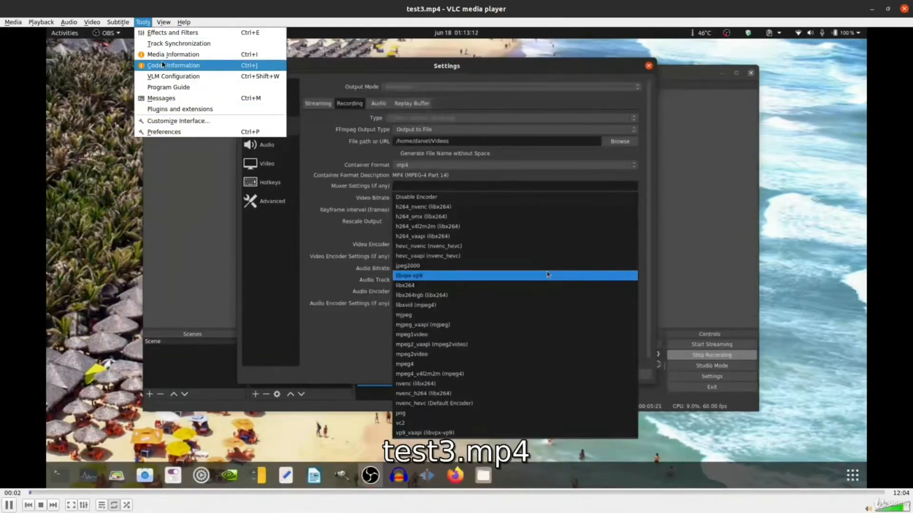
click(200, 54)
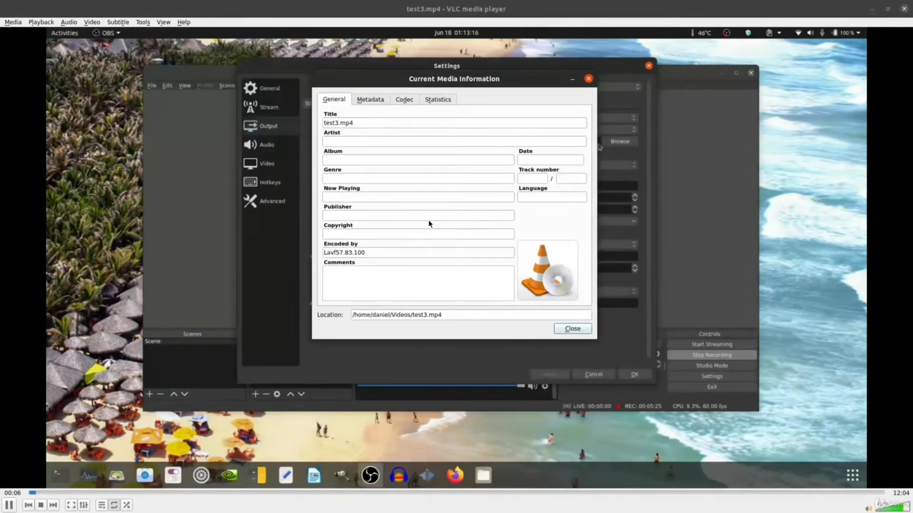
View the media statistics of test3.mp4 and check the input and content bit rates.
click(447, 100)
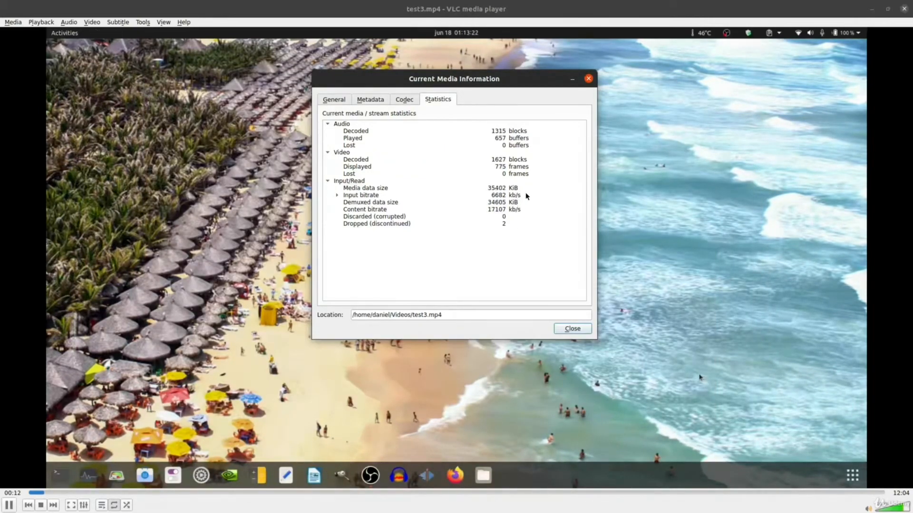
click(526, 196)
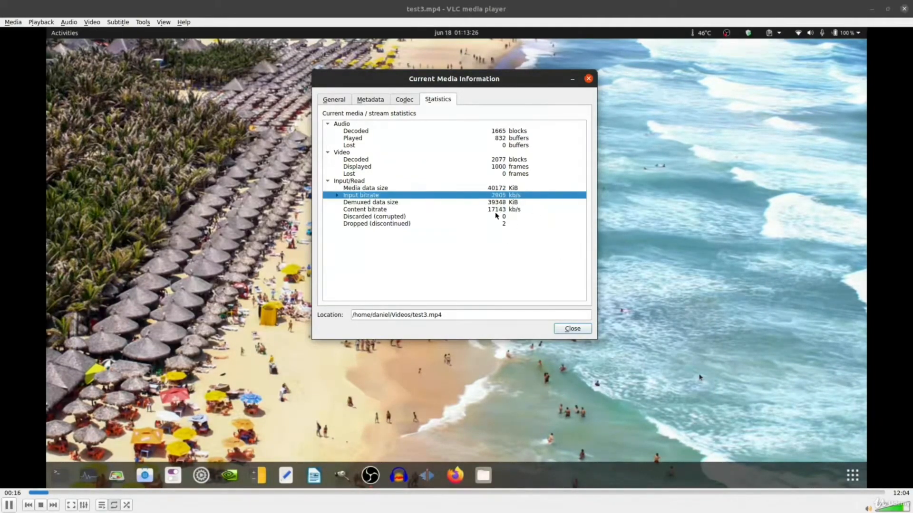
click(502, 209)
click(510, 196)
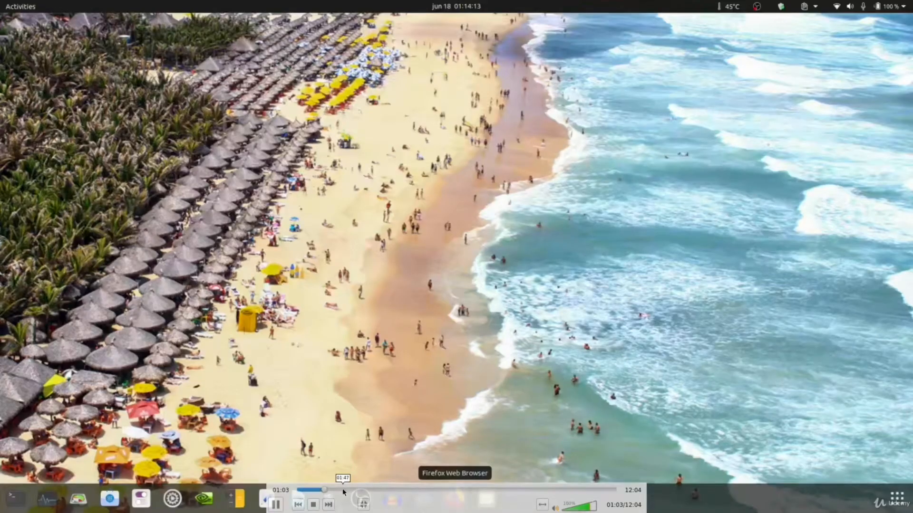
Skip through test3.mp4 to several points, including about 02:50, to check the picture quality.
click(342, 489)
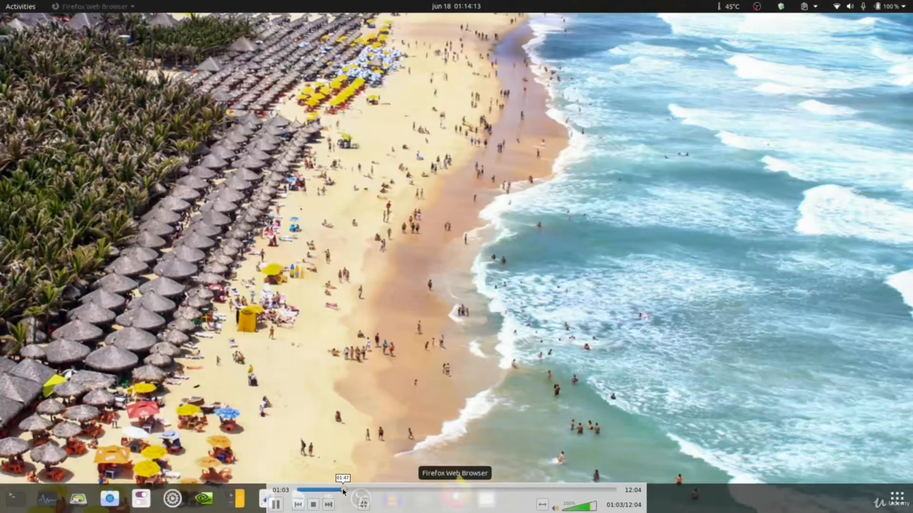
click(370, 490)
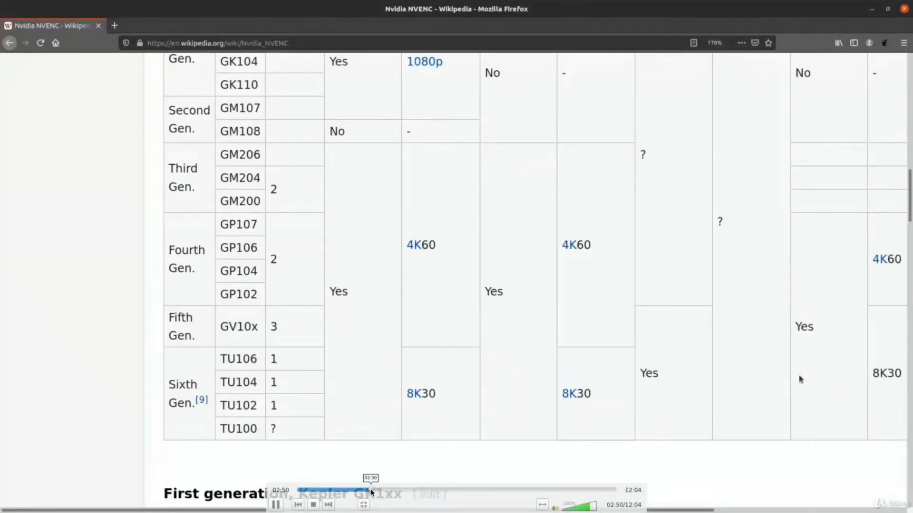
click(347, 491)
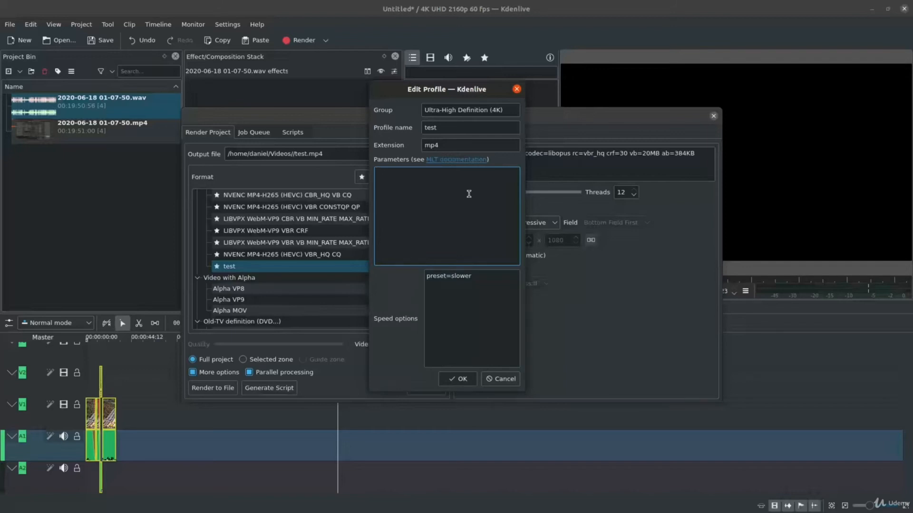
Paste f=webm vcodec=libvpx-vp9 crf=15 vb=0 acodec=libopus preset=slow as the test profile's parameters and review the container setting.
text(f=webm vcodec=libvpx-vp9 crf=15 vb=0 acodec=libopus preset=slow)
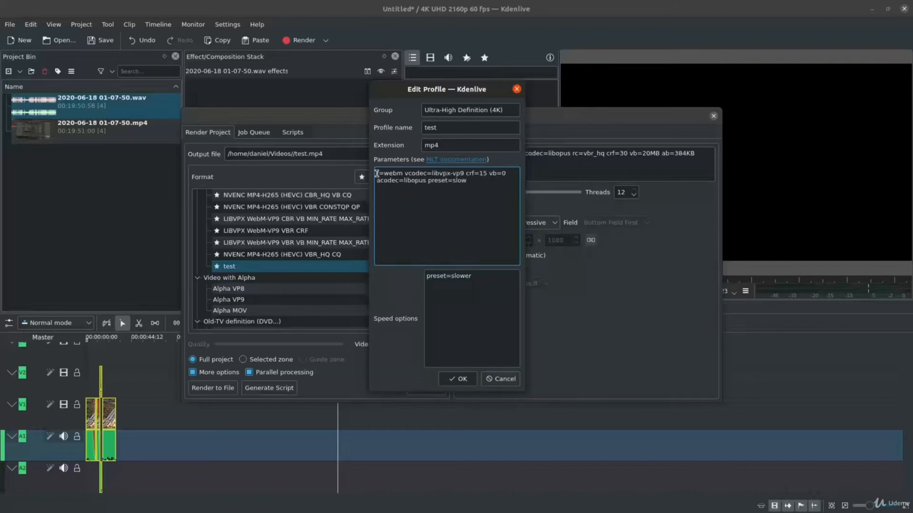
drag(376, 174, 404, 173)
drag(402, 174, 383, 173)
drag(403, 172, 376, 173)
click(403, 173)
drag(403, 173, 375, 172)
click(410, 186)
Examine the video codec, crf and vb settings in the test profile's parameters.
drag(402, 174, 432, 175)
click(465, 174)
click(465, 174)
drag(465, 173, 432, 174)
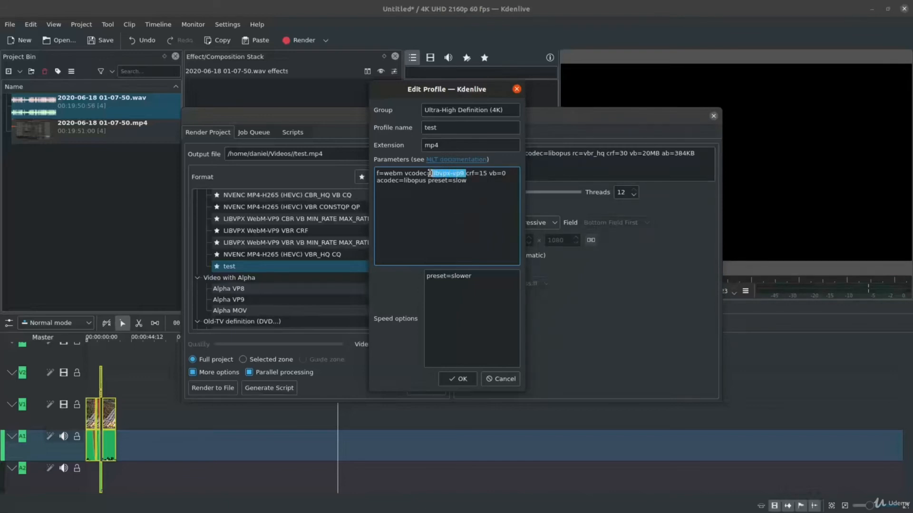
click(485, 210)
key(Left)
key(Left)
key(Right)
key(Right)
key(Right)
key(Right)
key(Right)
key(shift+Right)
key(shift+Right)
key(shift+Right)
key(Left)
key(Right)
key(shift+Right)
key(shift+Right)
key(shift+Right)
key(Left)
drag(489, 175, 513, 182)
click(508, 174)
drag(507, 173, 489, 174)
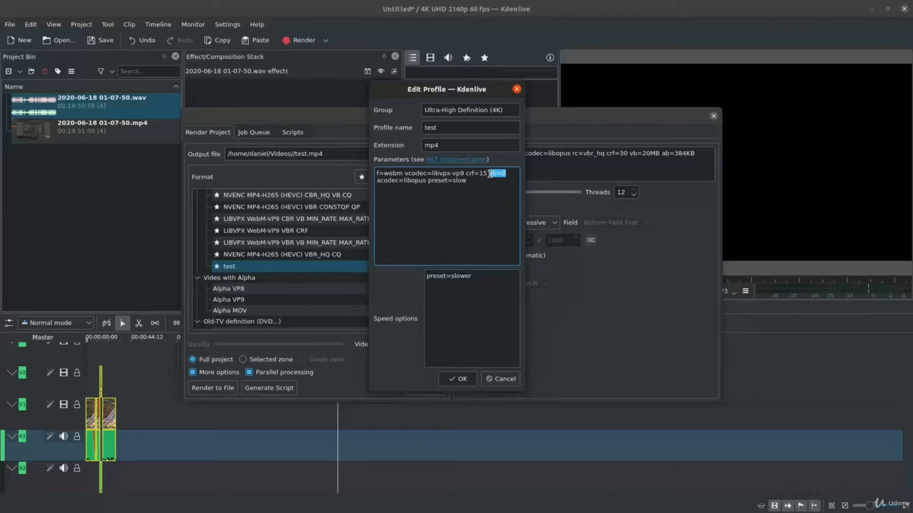
click(512, 192)
Remove preset=slow from the end of the test profile's parameters and save the profile.
click(428, 181)
click(478, 187)
key(BackSpace)
key(BackSpace)
key(BackSpace)
key(BackSpace)
key(BackSpace)
key(BackSpace)
key(BackSpace)
key(BackSpace)
key(BackSpace)
key(BackSpace)
key(BackSpace)
key(BackSpace)
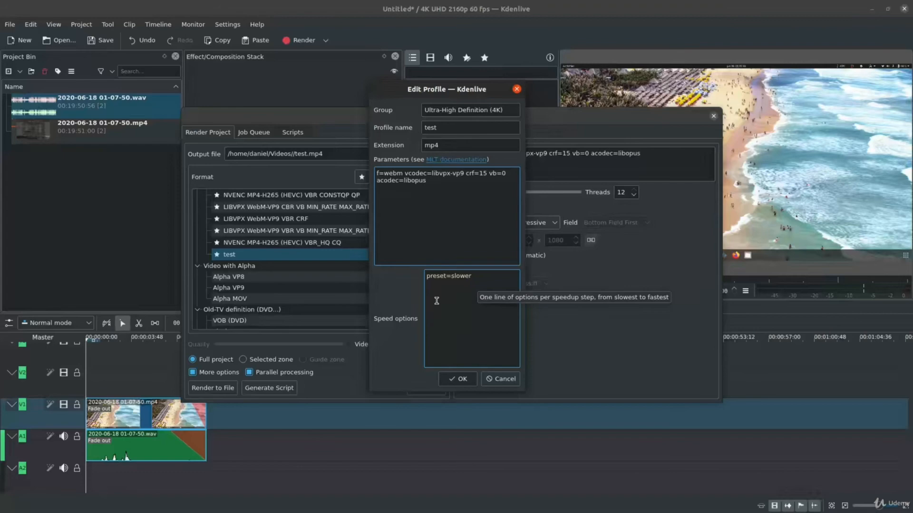
click(457, 379)
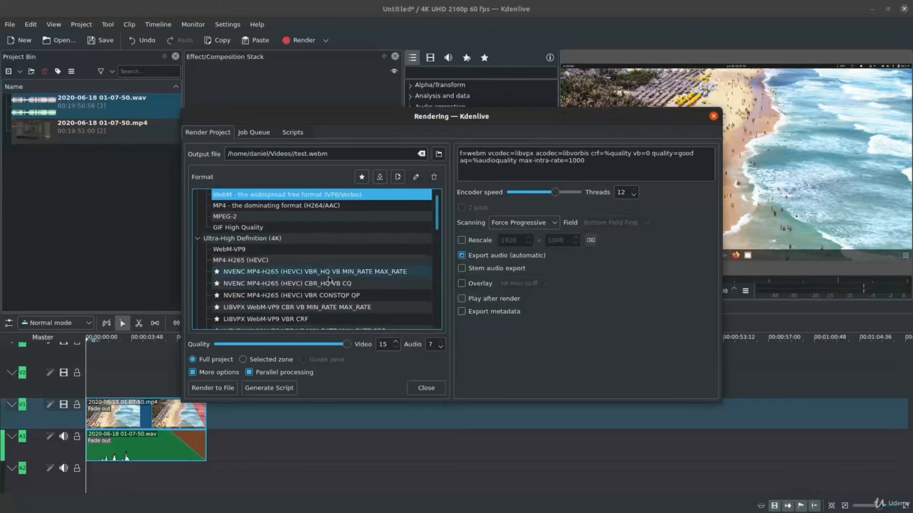
Choose the custom test profile and render the full project to test.mp4 in the Videos folder.
scroll(328, 280, down, 2)
click(312, 279)
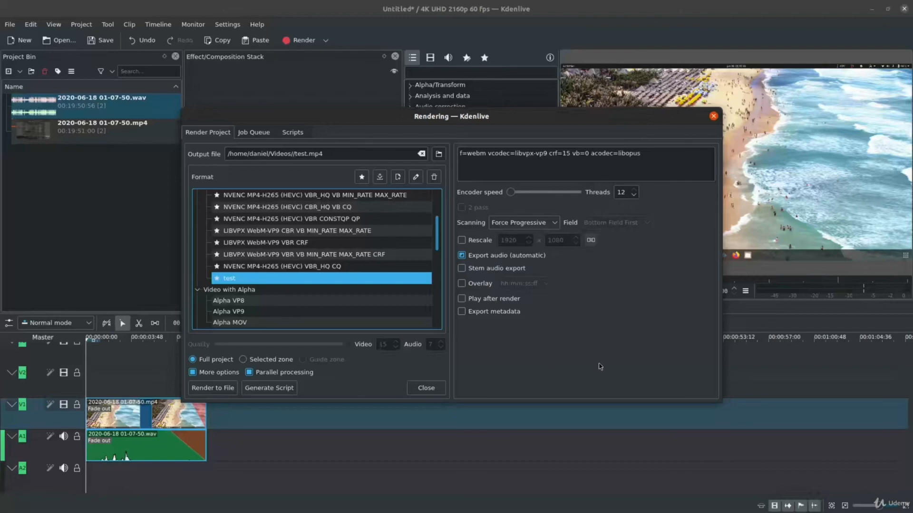
click(230, 397)
click(530, 261)
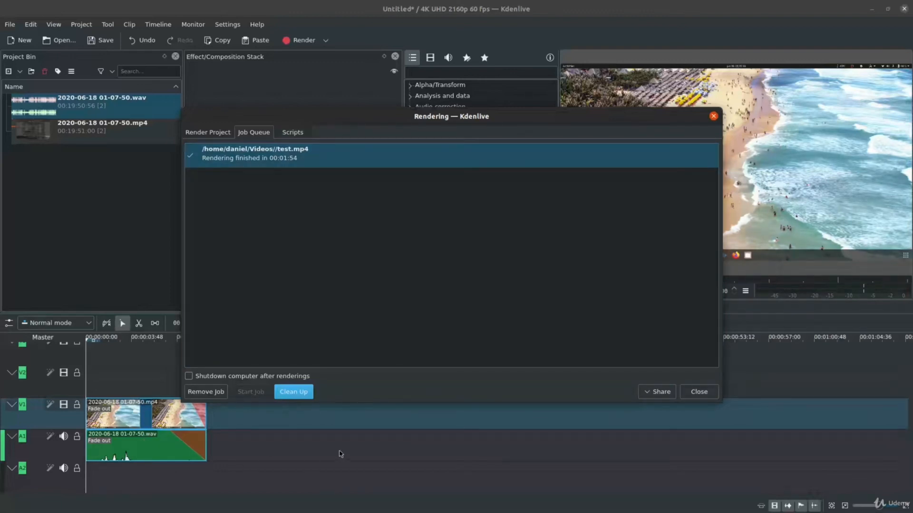
Switch to the Files window and check the file size of test.mp4 in the Videos folder.
mouse_move(451, 504)
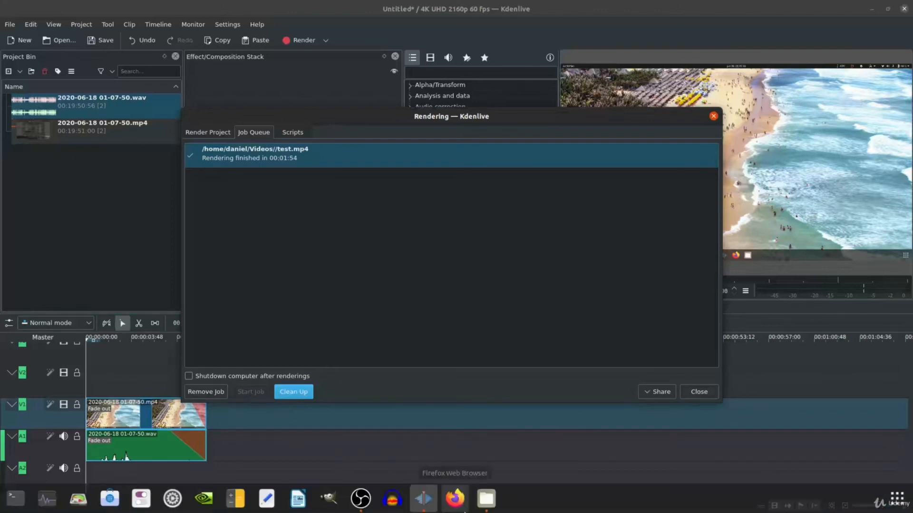
click(487, 499)
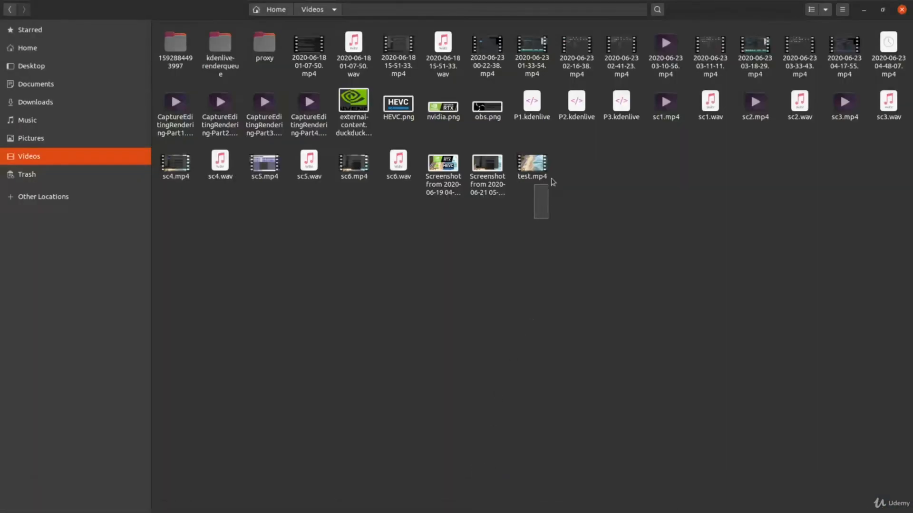
drag(553, 182, 566, 162)
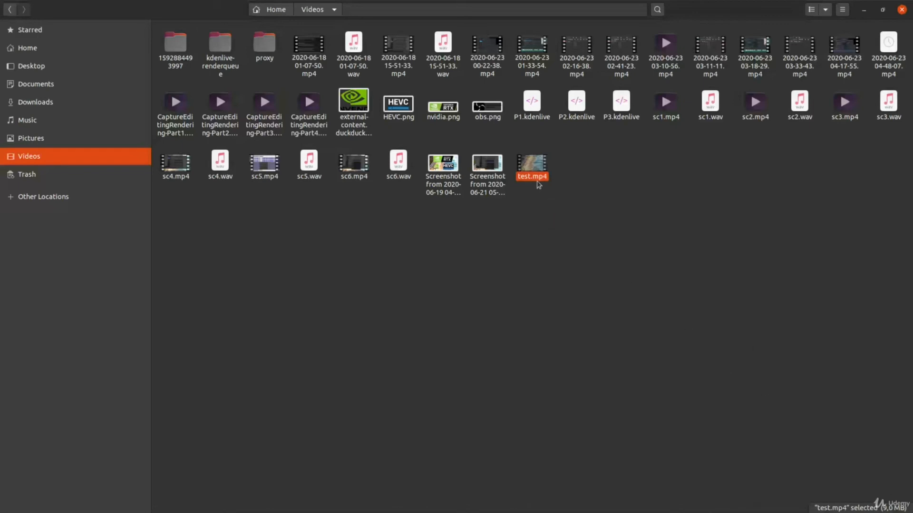
right_click(527, 173)
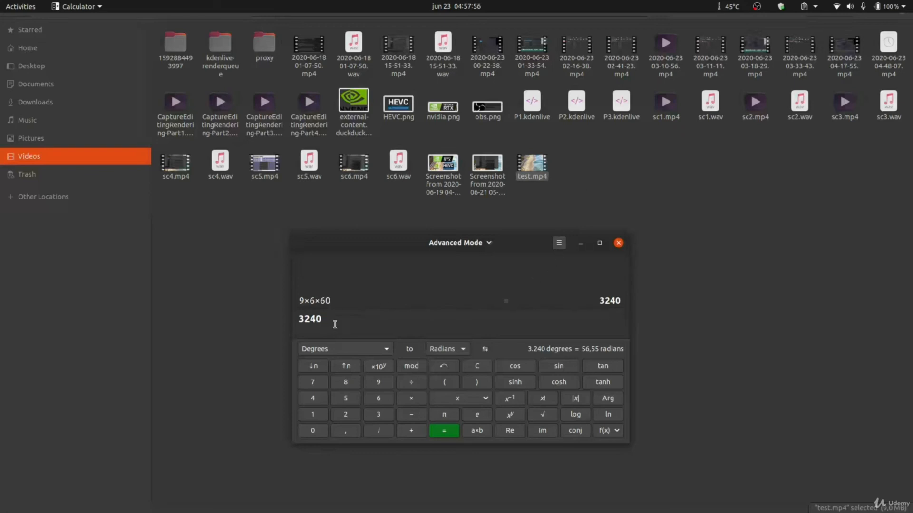
Check the result of 9×6×60 in Calculator, close it and return to the Videos folder.
drag(334, 319, 297, 318)
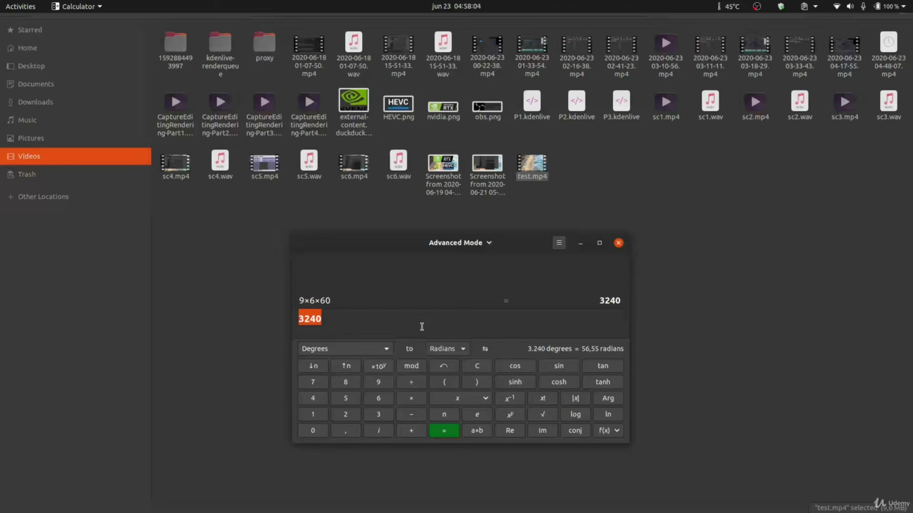
click(617, 244)
click(589, 222)
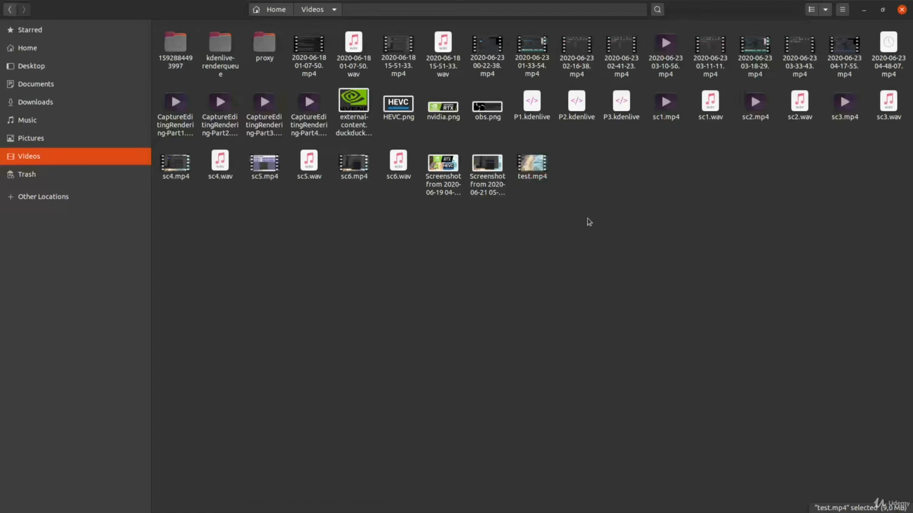
Open the properties of test.mp4 and check its file type and size against its container format.
right_click(535, 179)
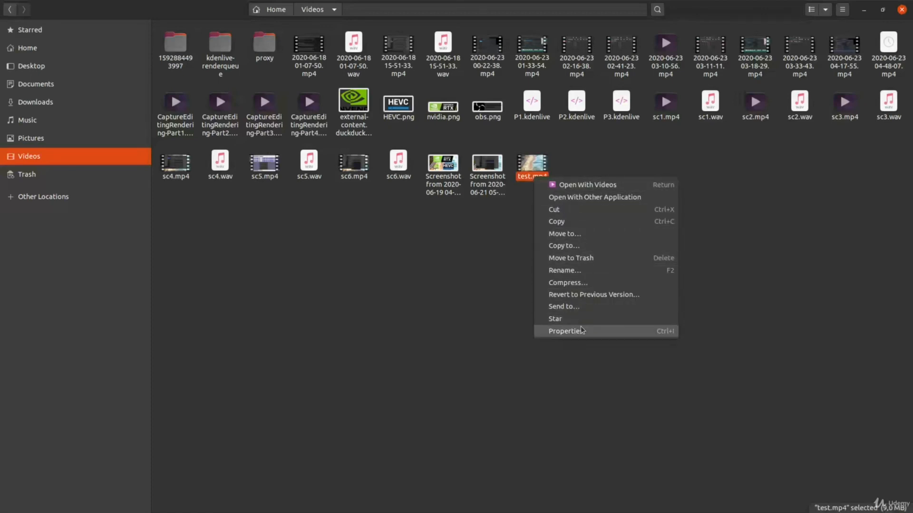
click(582, 332)
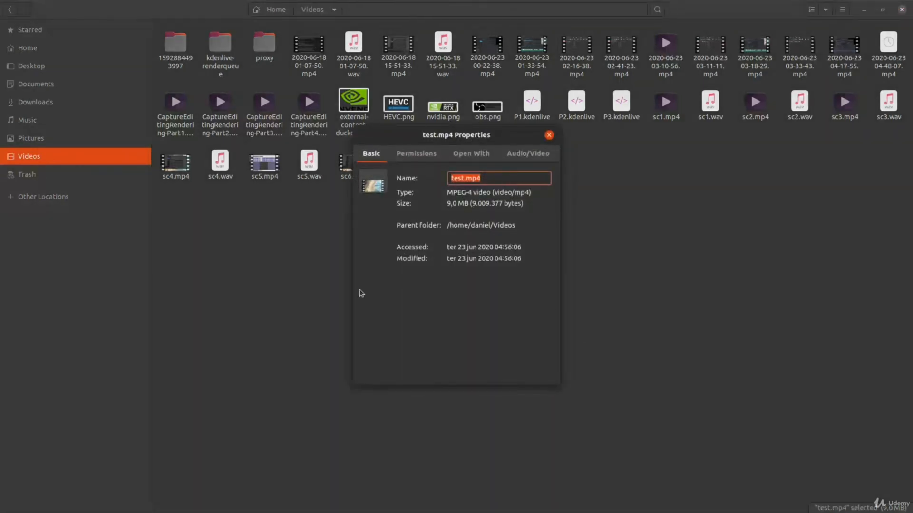
click(538, 164)
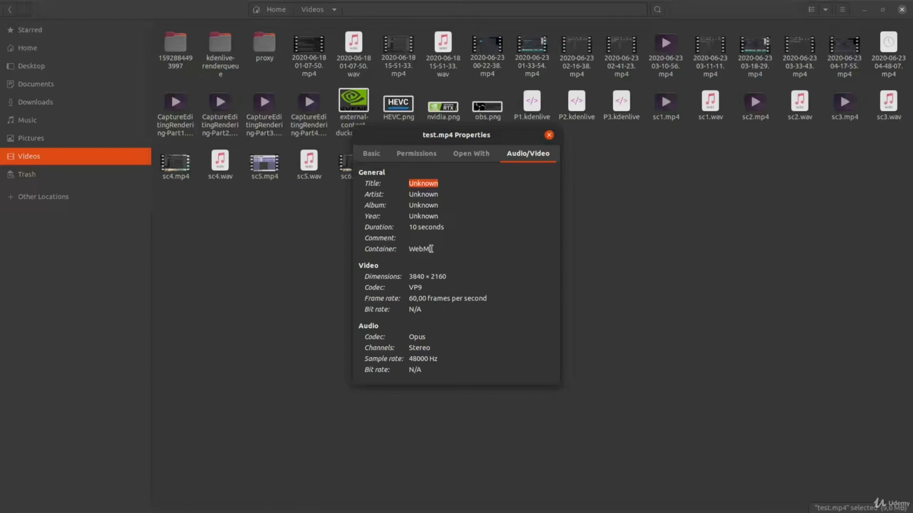
drag(430, 248, 410, 249)
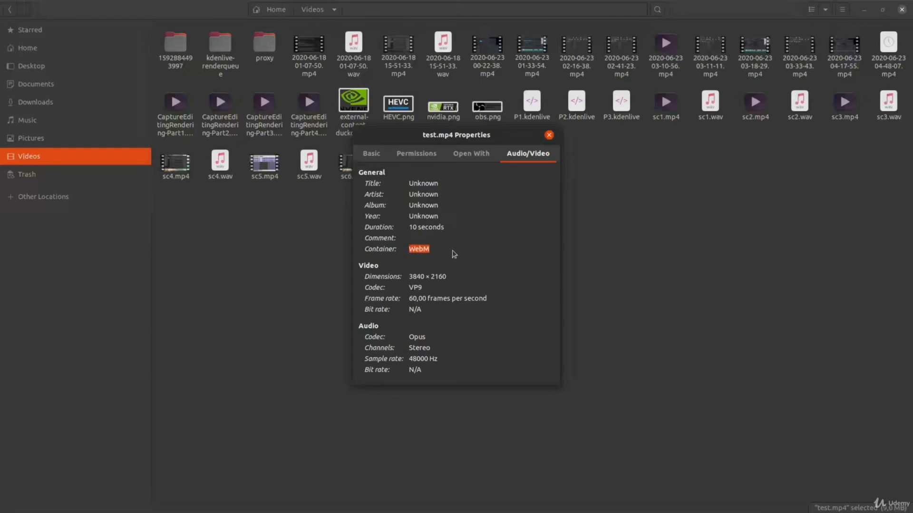
click(371, 155)
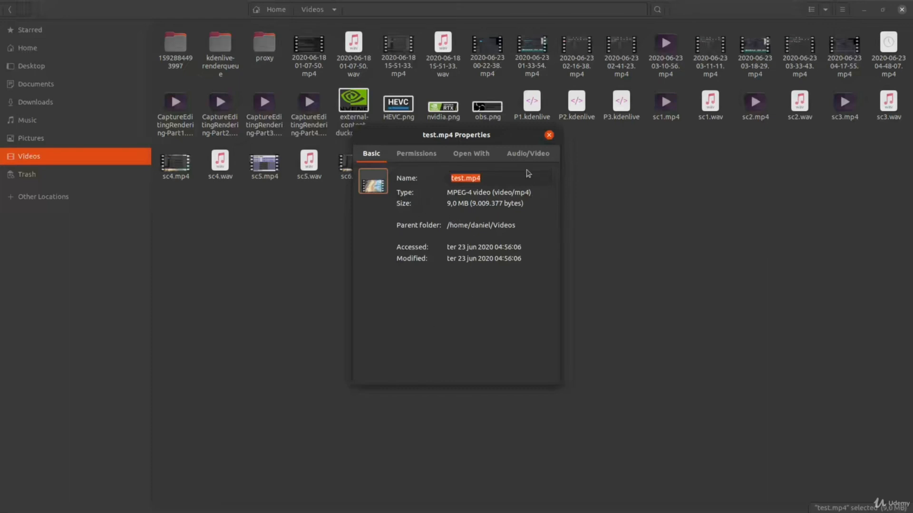
click(528, 154)
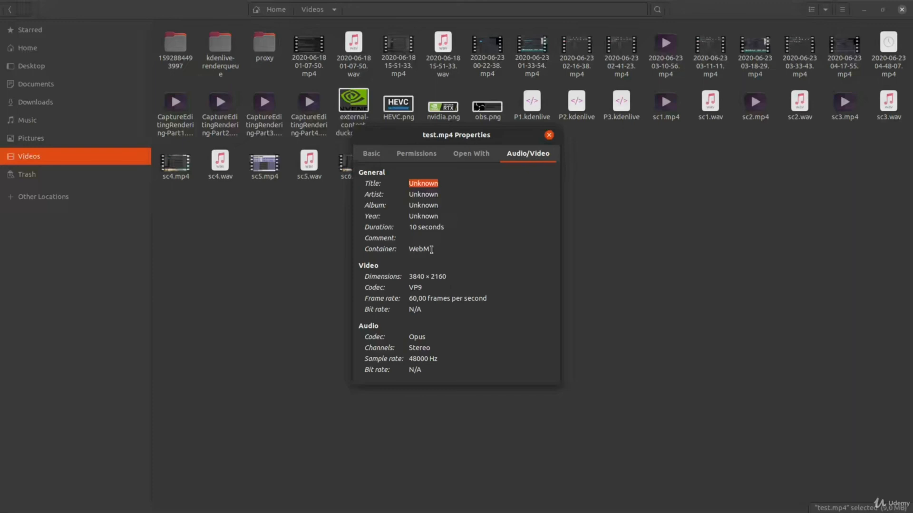
drag(431, 249, 409, 248)
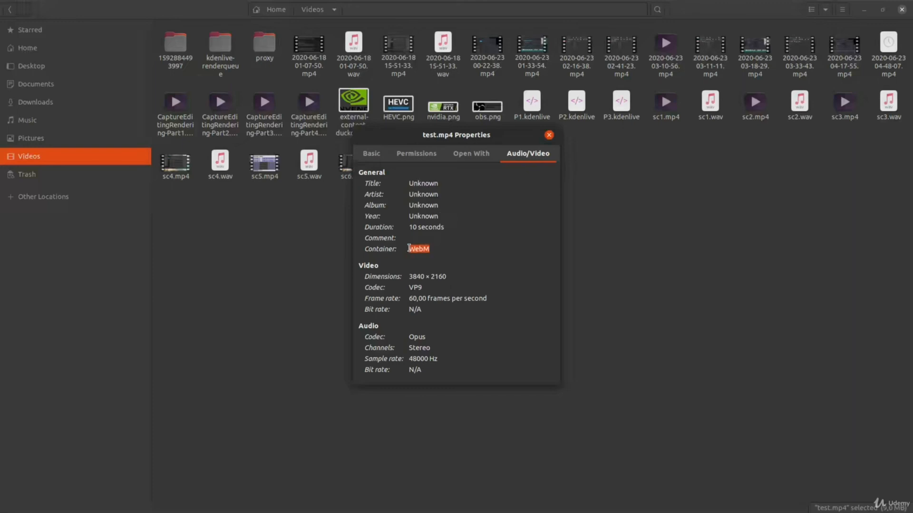
Check the video codec, dimensions and frame rate in the properties of test.mp4.
double_click(493, 291)
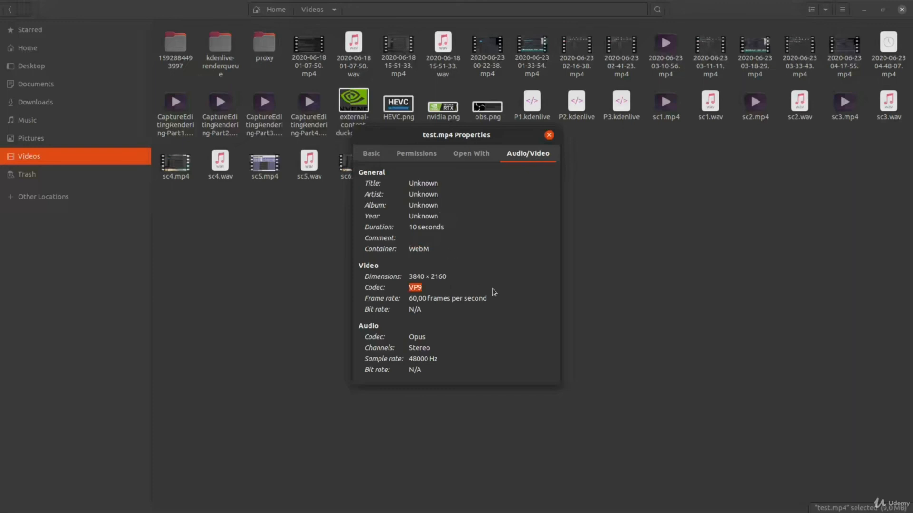
click(432, 289)
drag(425, 289, 411, 289)
drag(449, 276, 407, 276)
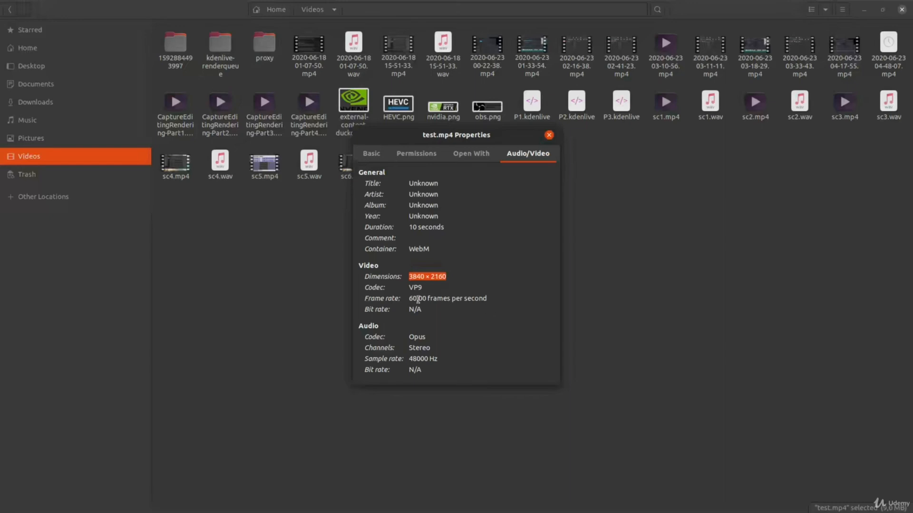
drag(409, 299, 485, 299)
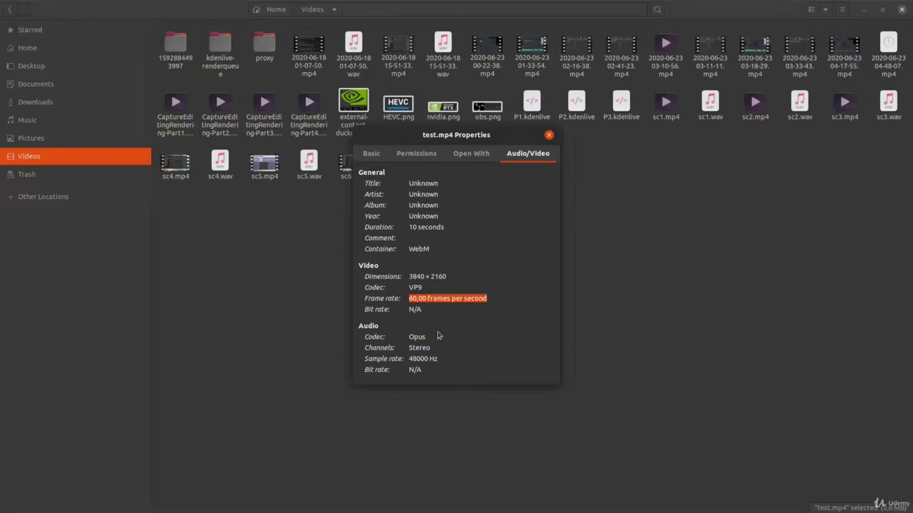
Check the audio codec and the video and audio bit rates of test.mp4, and close its properties.
mouse_move(429, 337)
mouse_down()
mouse_move(406, 337)
mouse_move(424, 336)
mouse_up()
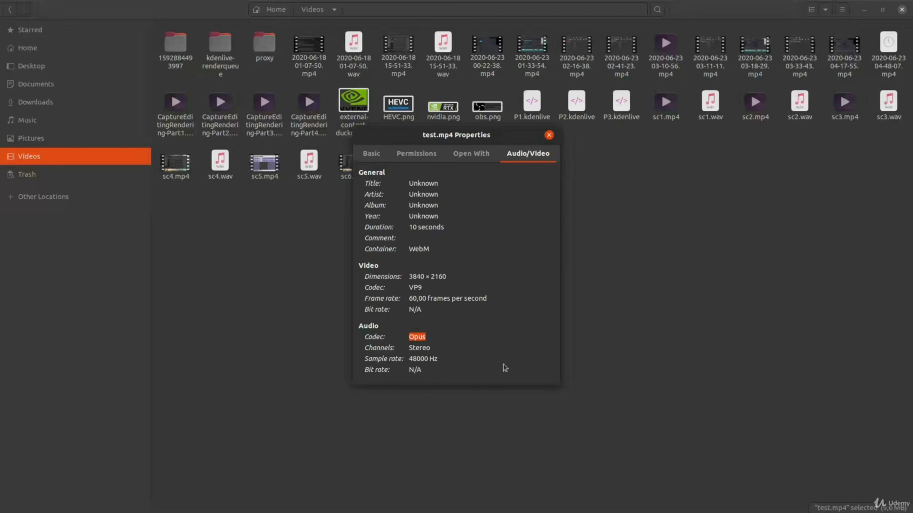
click(427, 337)
drag(423, 309, 374, 309)
drag(423, 372, 364, 371)
click(371, 154)
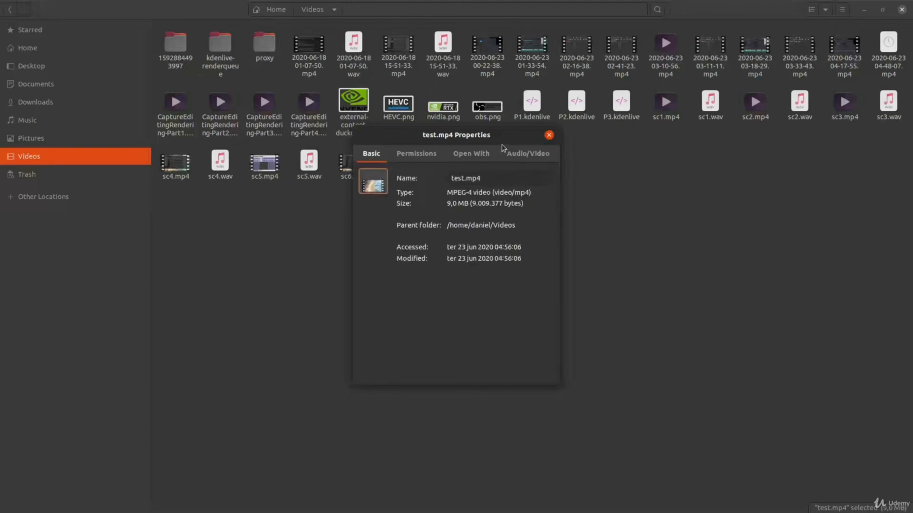
click(549, 135)
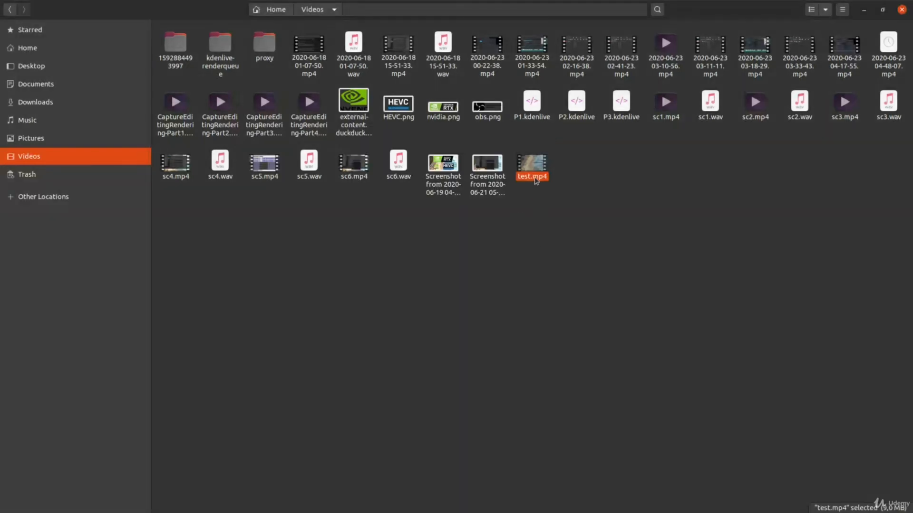
Open test.mp4 from the Videos folder with VLC media player.
right_click(536, 180)
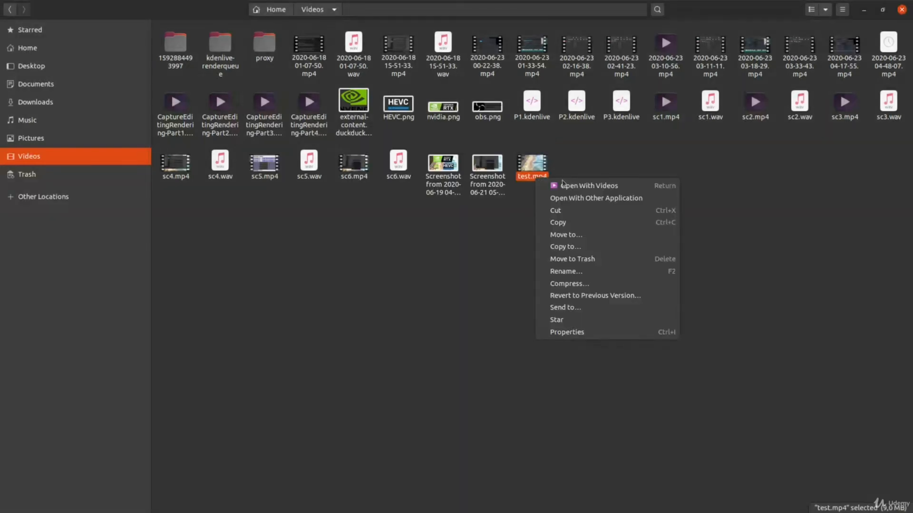
click(644, 204)
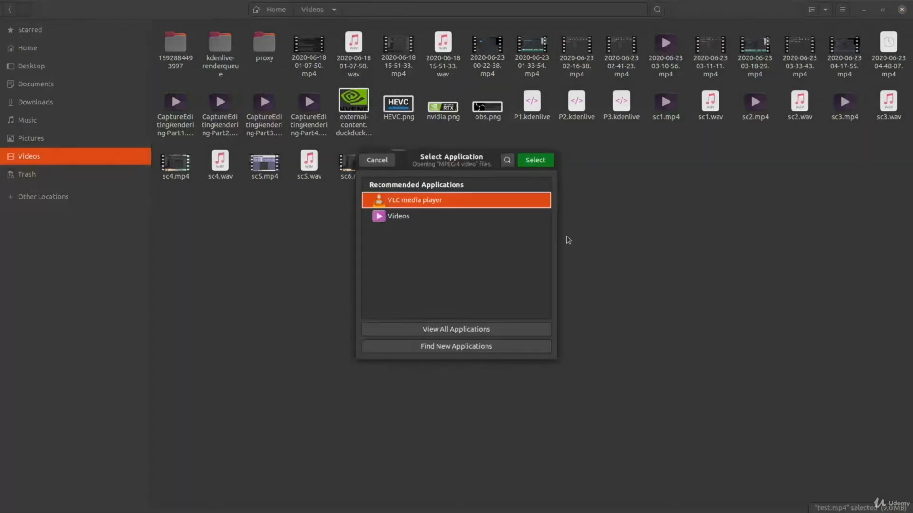
double_click(477, 204)
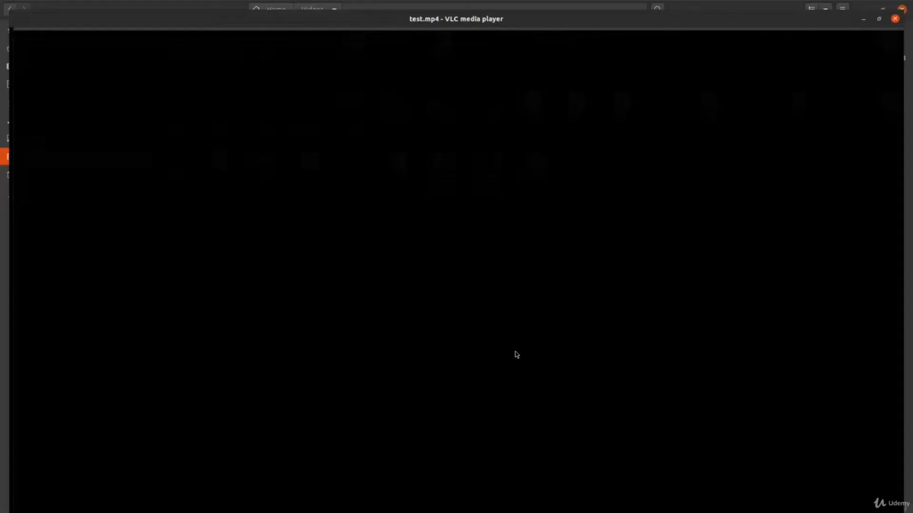
Check the input and content bit rates in the media statistics of test.mp4, and close VLC.
click(164, 22)
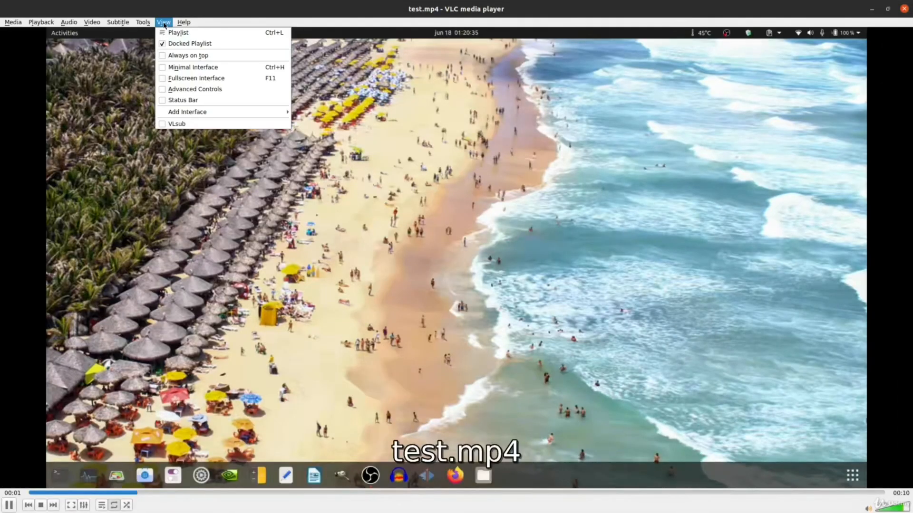
scroll(164, 25, down, 6)
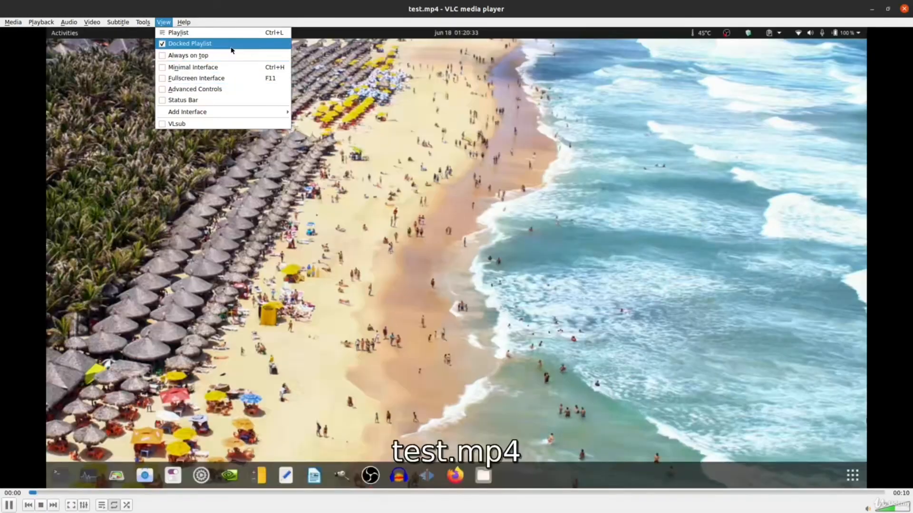
mouse_move(144, 22)
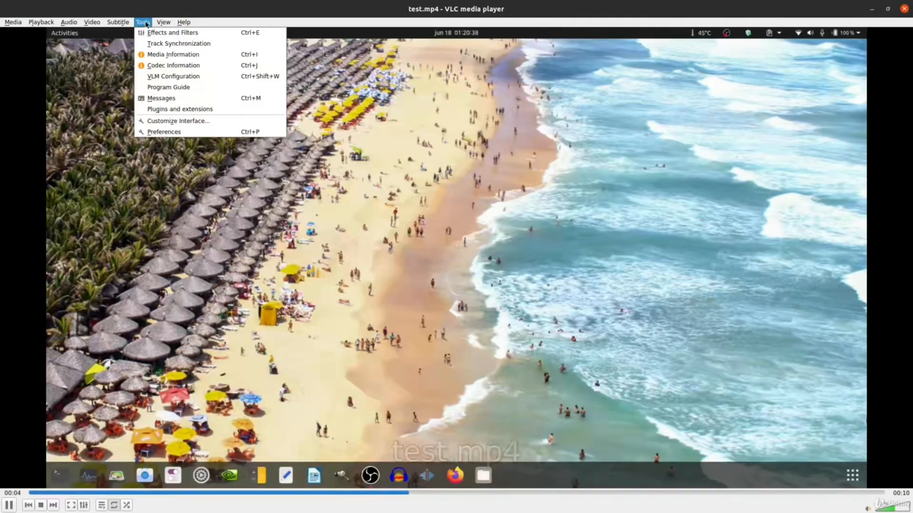
click(216, 52)
click(438, 98)
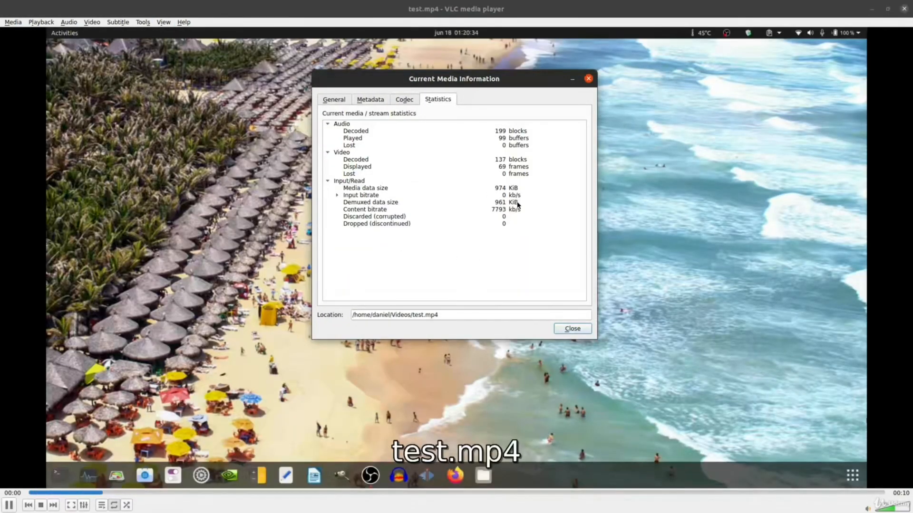
click(517, 198)
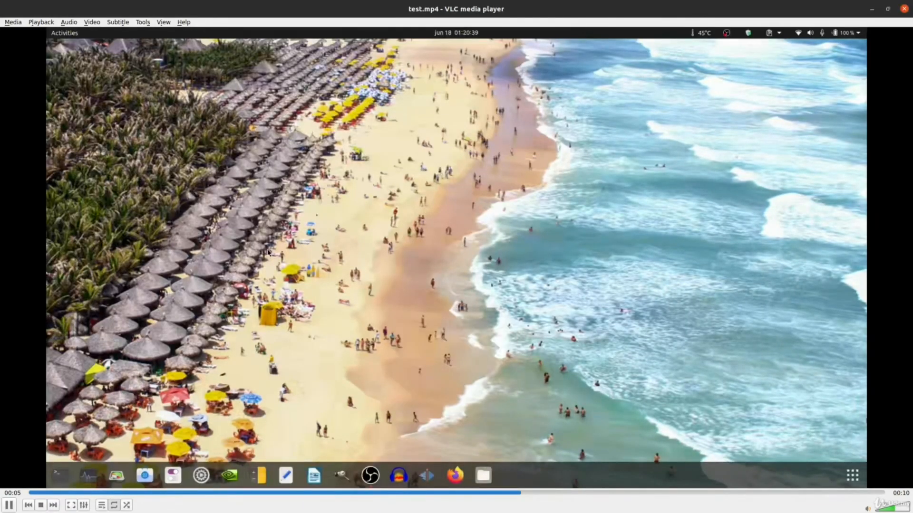
key(alt+Tab)
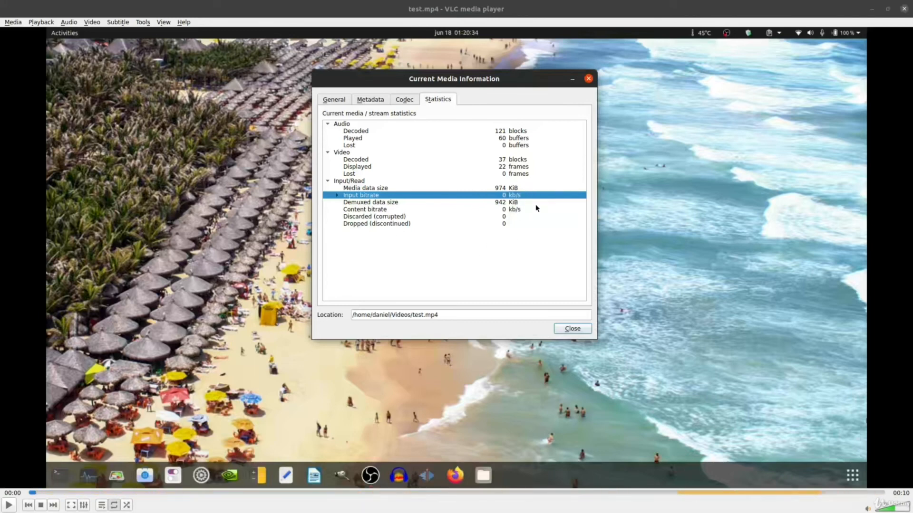
click(588, 80)
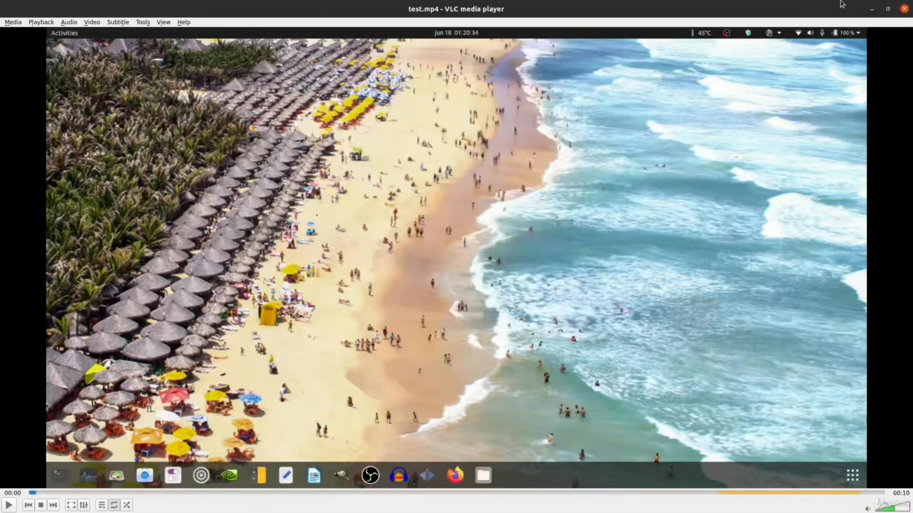
click(904, 9)
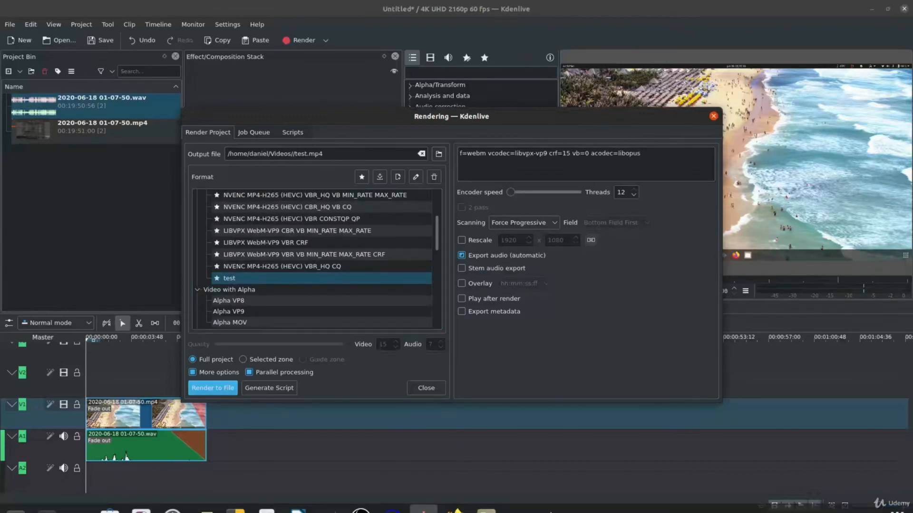
Play test.mp4 full screen from the Videos folder, close the player and move the file to the trash.
mouse_move(480, 511)
click(486, 499)
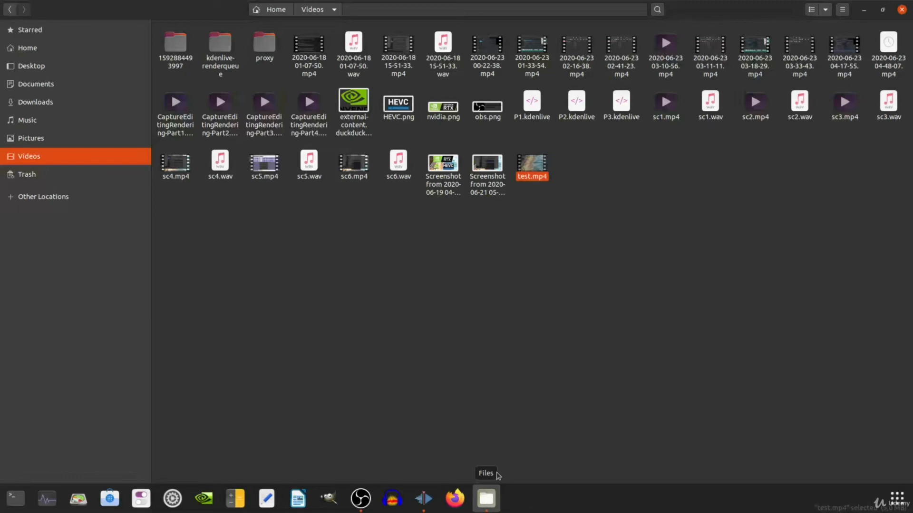
double_click(537, 180)
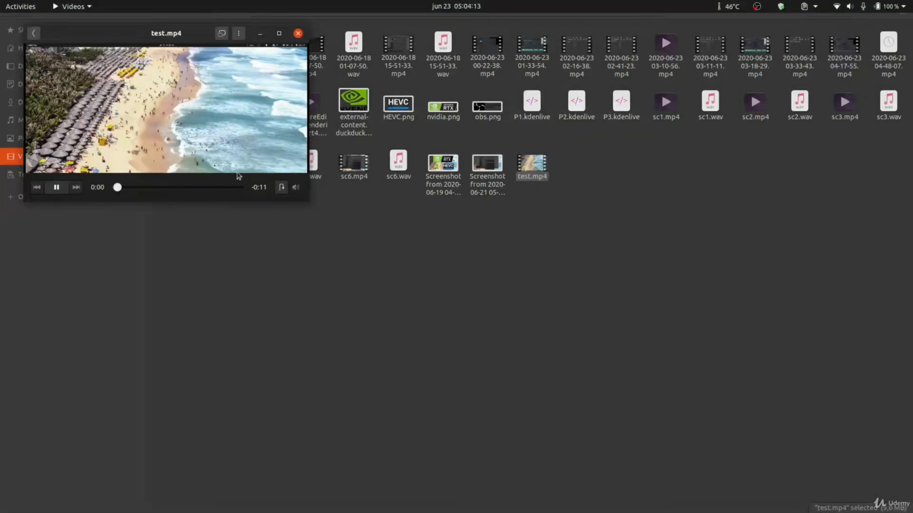
double_click(242, 150)
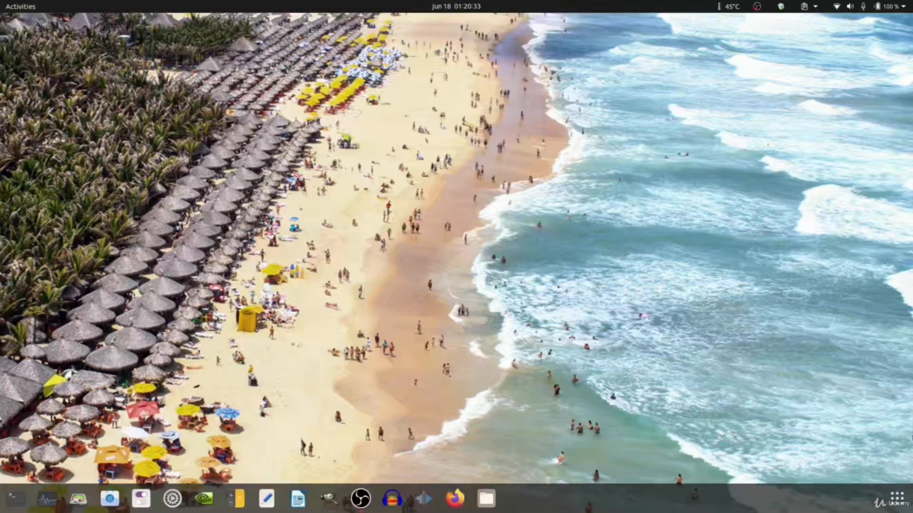
key(alt+F4)
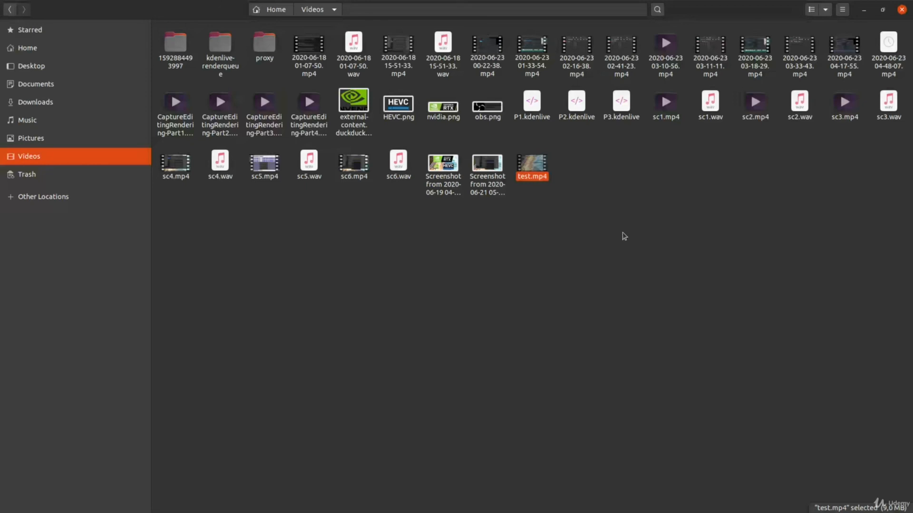
key(Delete)
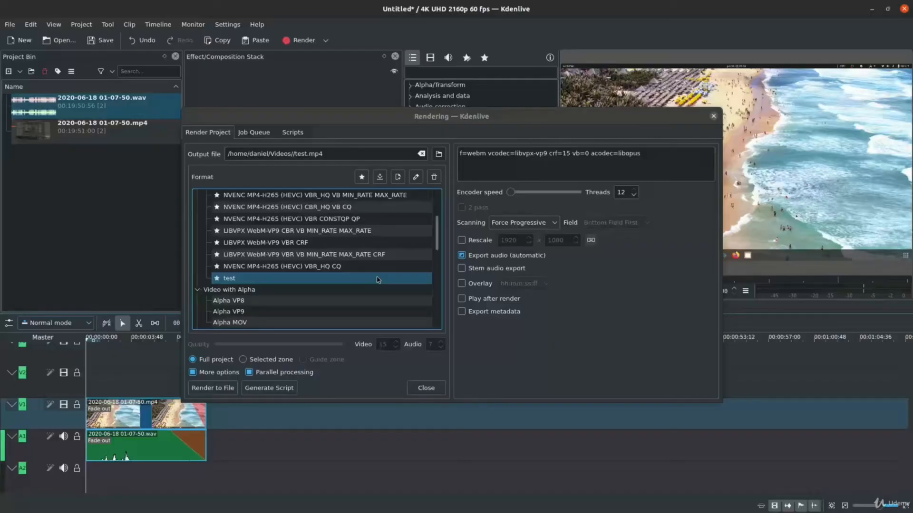
Look through the audio-only, lossless and image-sequence render formats in Kdenlive and inspect the Windows Media Player format's parameters.
scroll(392, 267, down, 1)
scroll(392, 268, down, 6)
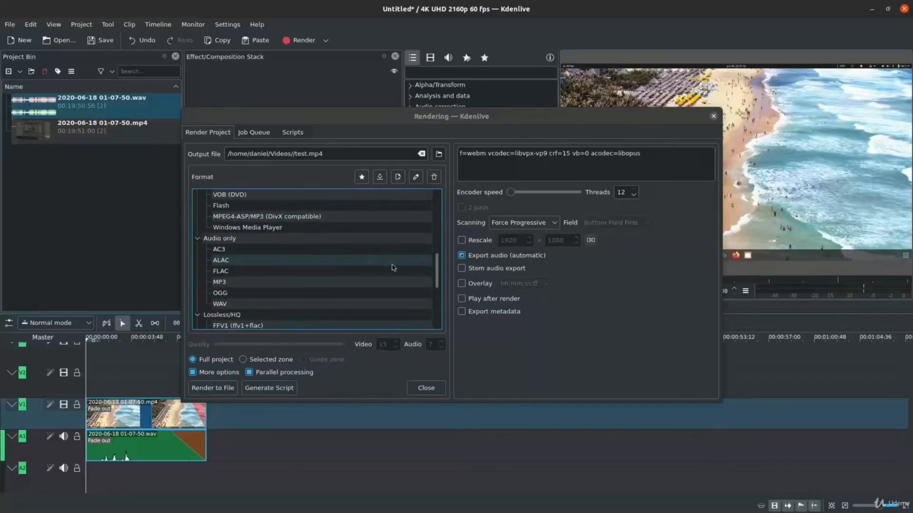
scroll(394, 268, up, 2)
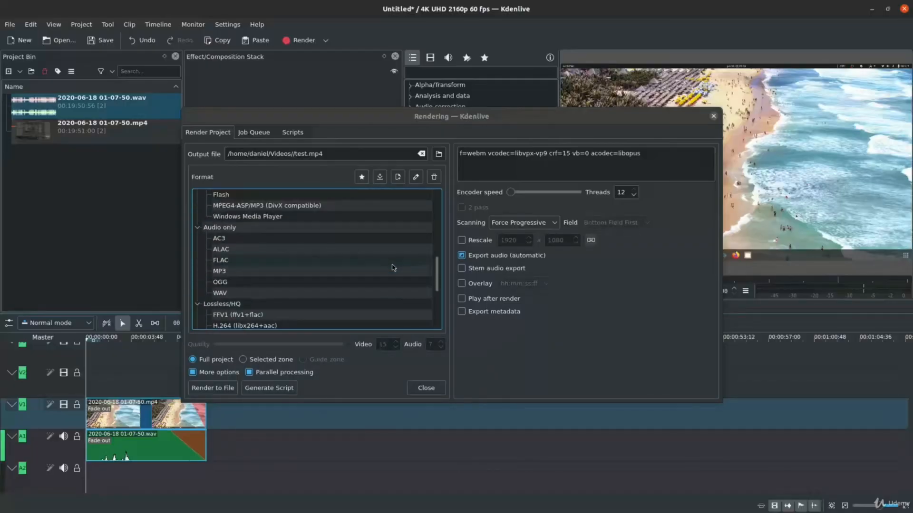
scroll(393, 268, down, 1)
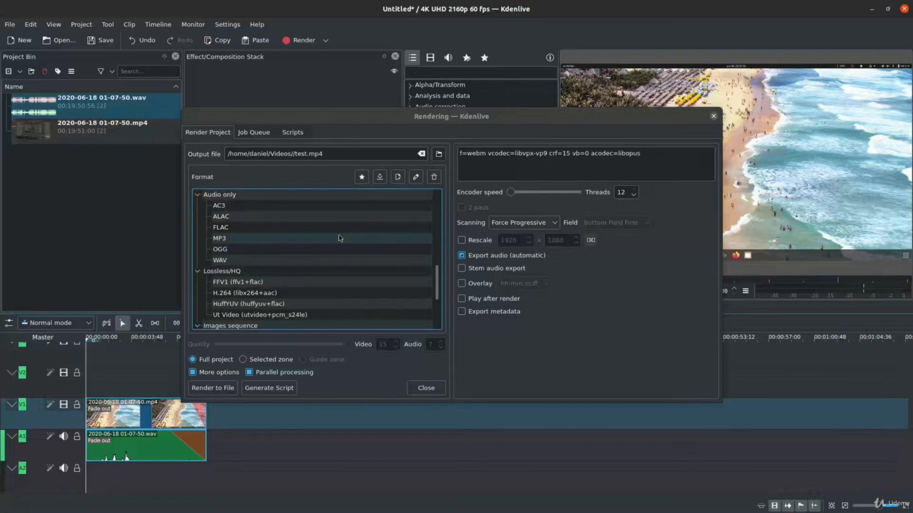
scroll(354, 224, down, 3)
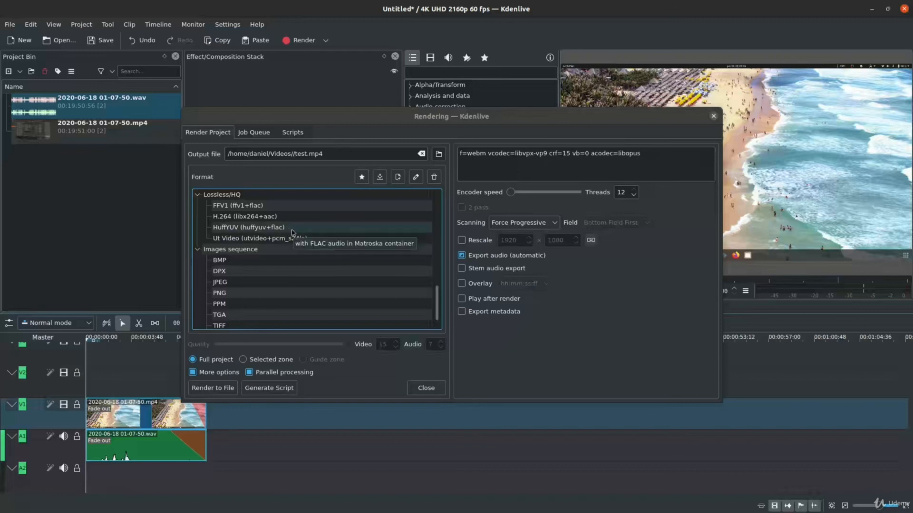
scroll(291, 232, up, 5)
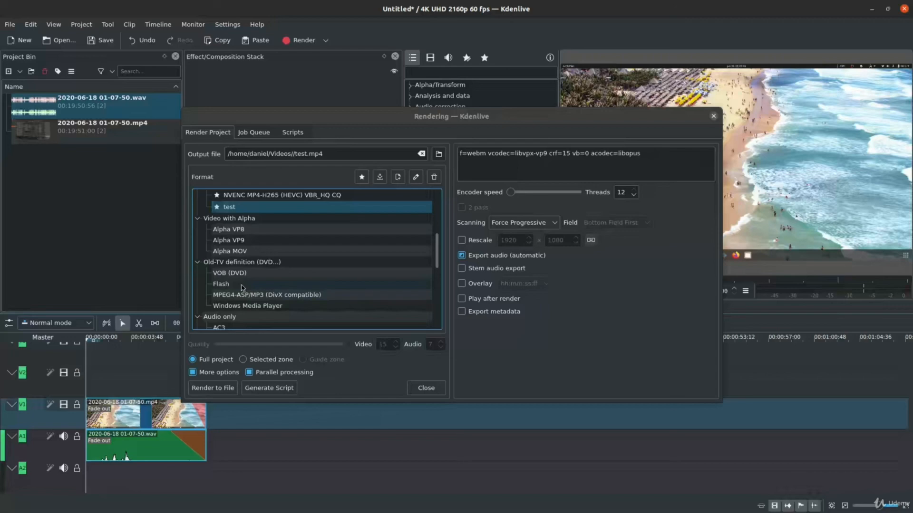
click(296, 305)
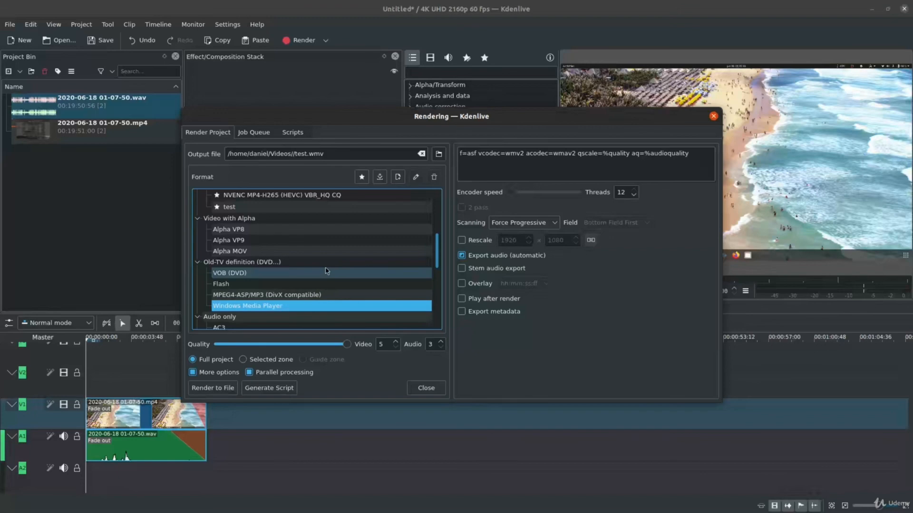
Inspect the render parameters of the GIF High Quality, WebM-VP9 and custom test formats.
scroll(326, 271, up, 3)
scroll(327, 271, up, 1)
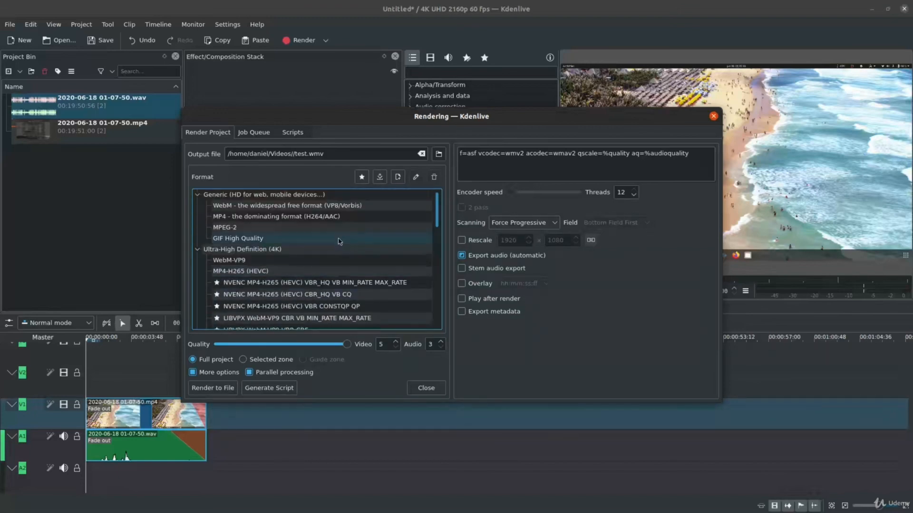
click(339, 240)
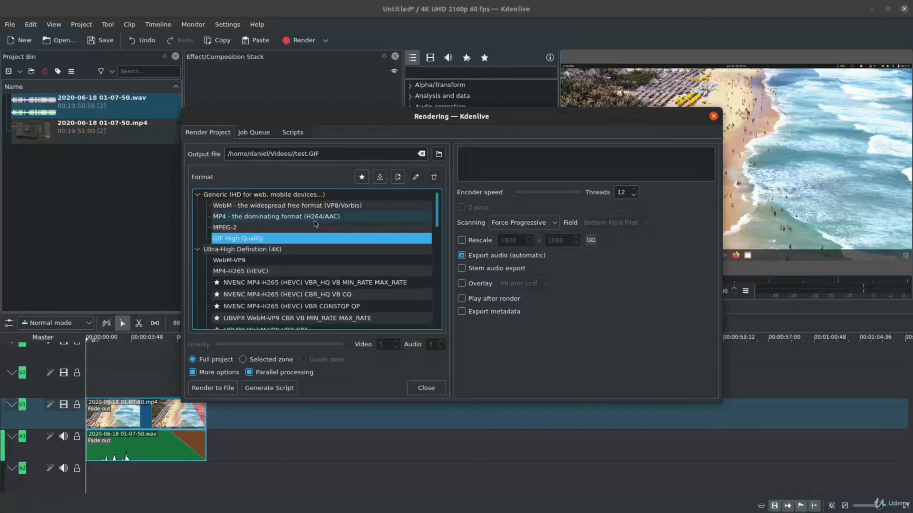
click(307, 265)
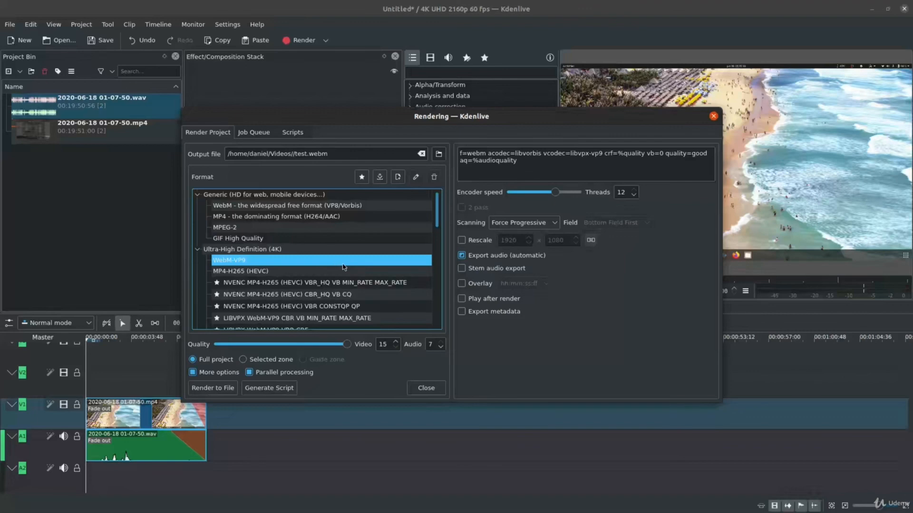
scroll(344, 267, down, 2)
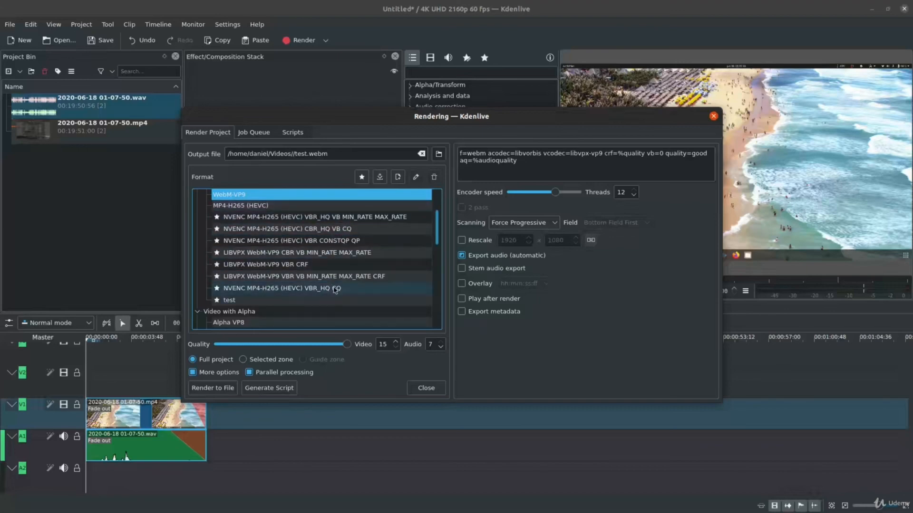
click(378, 301)
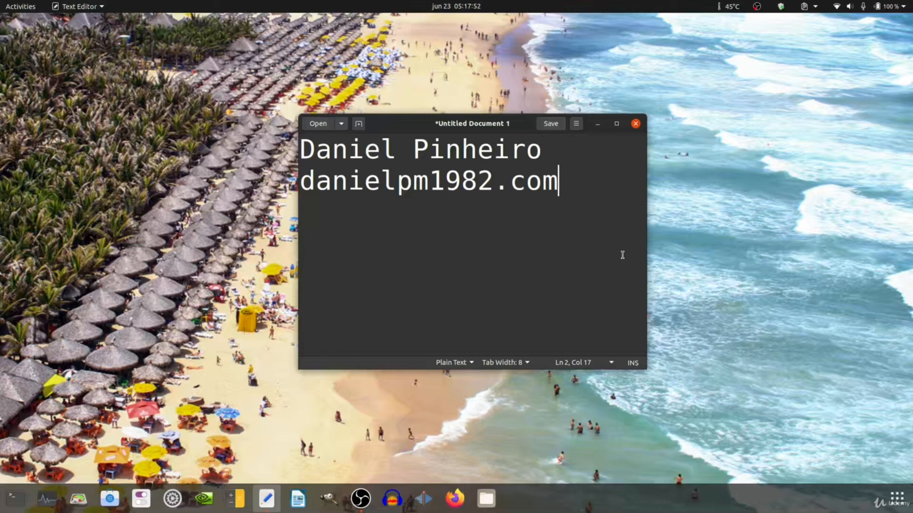
click(756, 7)
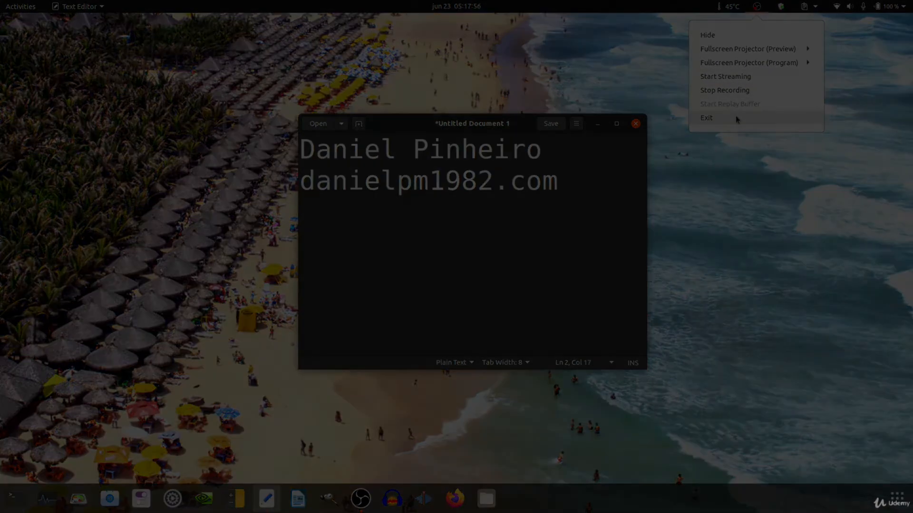